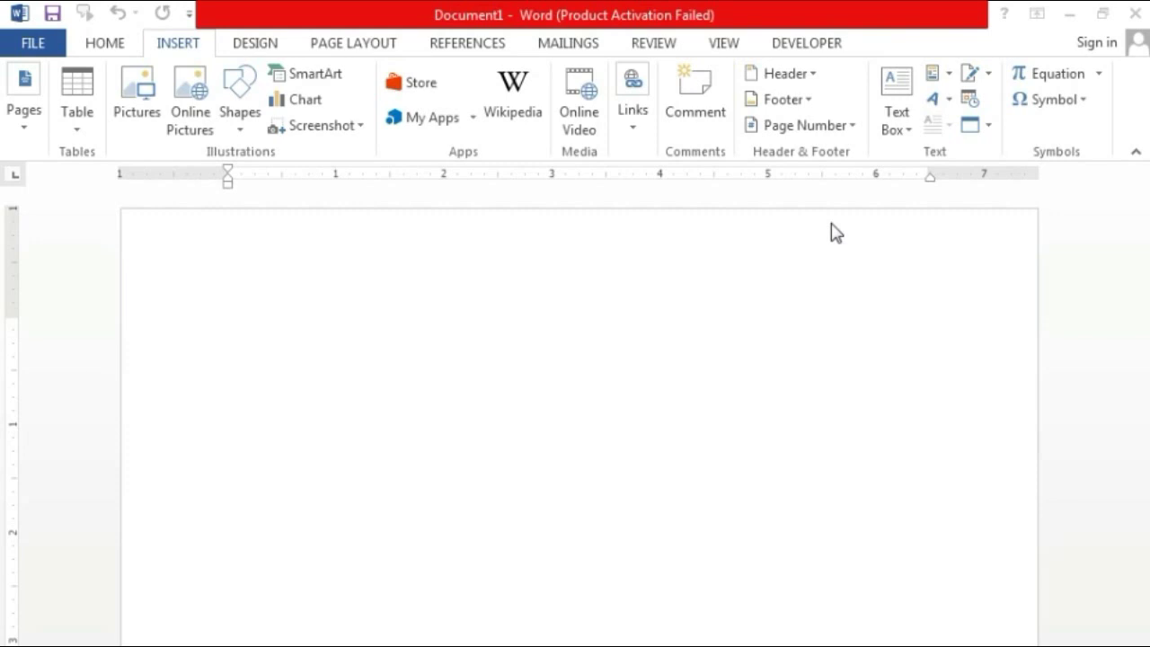
click(640, 129)
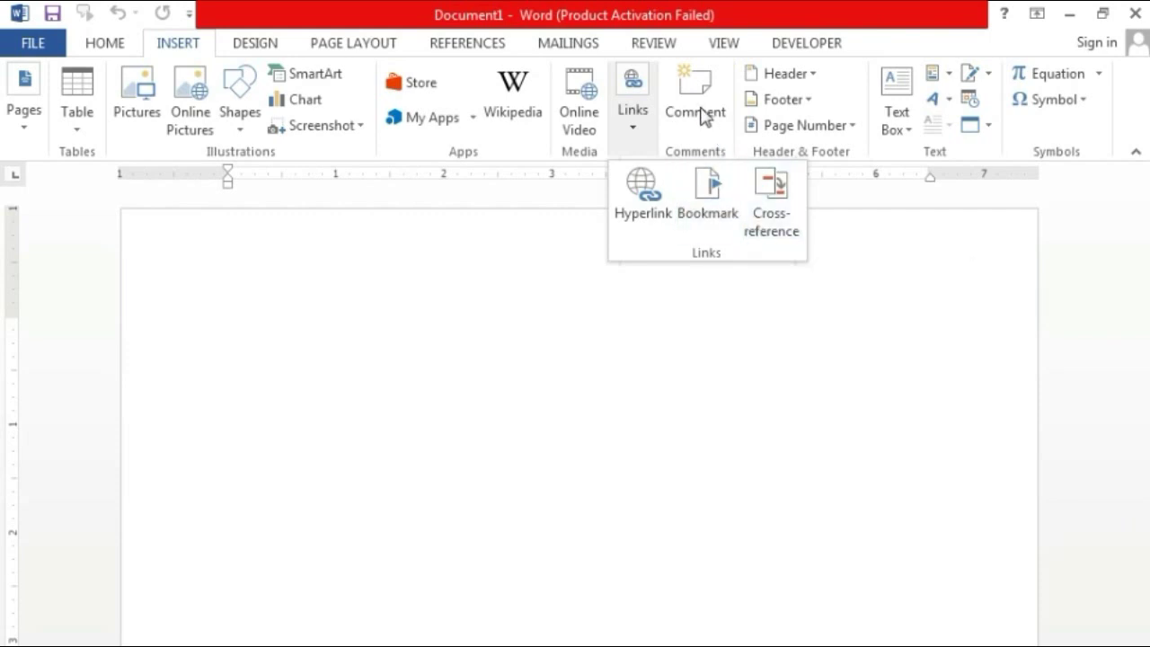
click(414, 310)
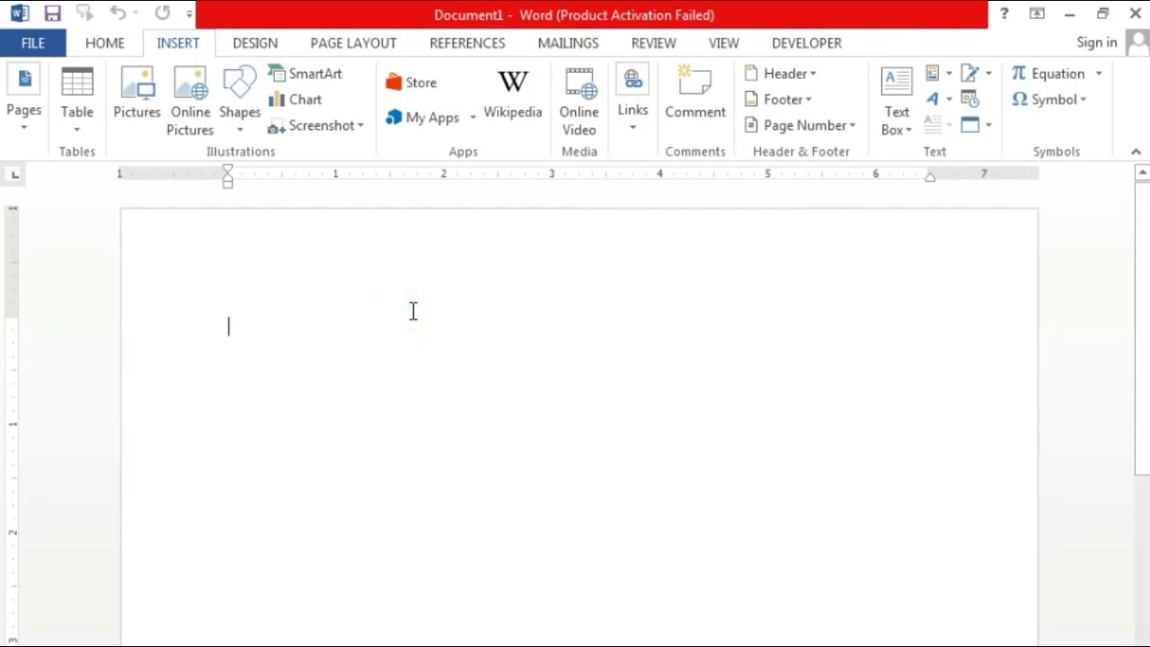
click(634, 133)
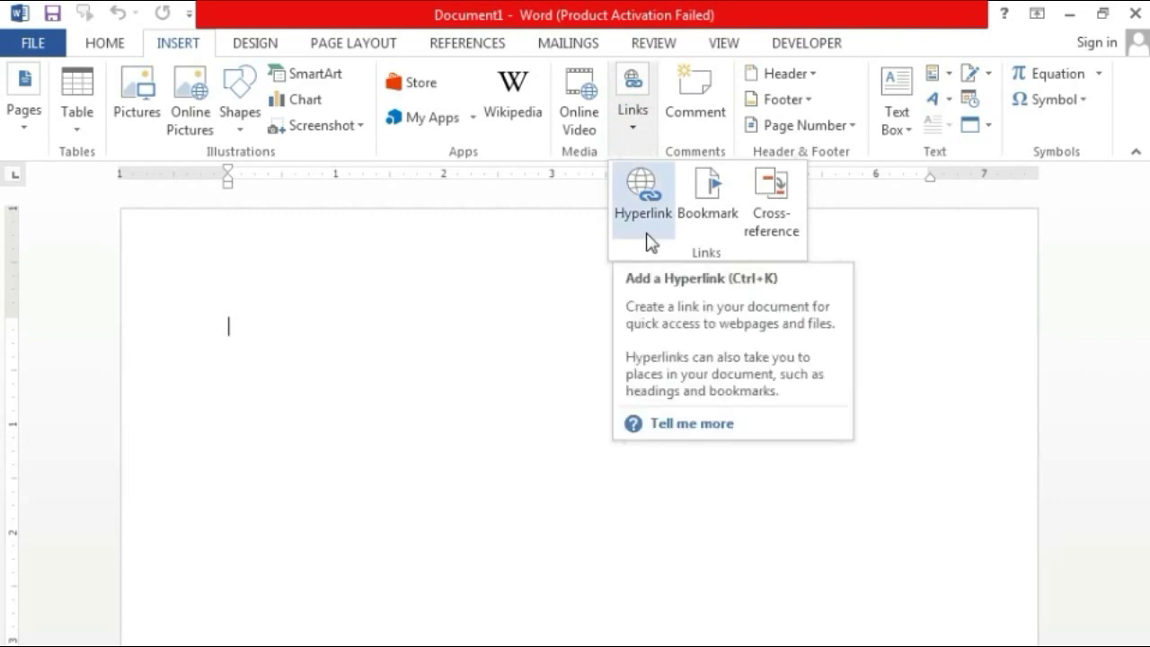
click(308, 349)
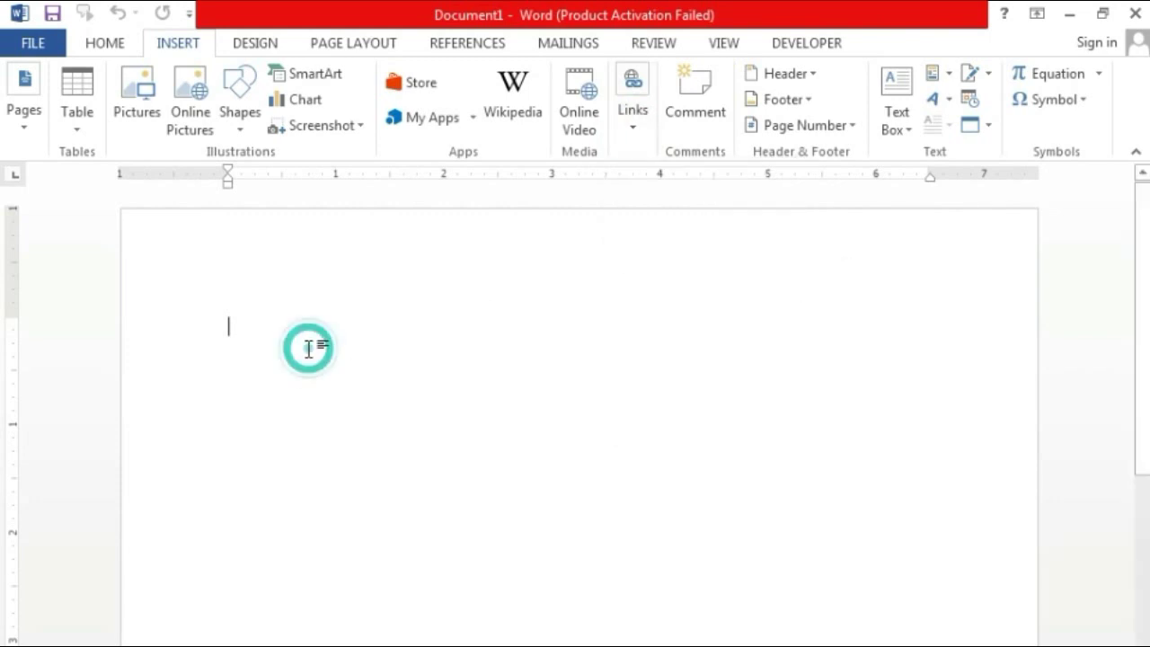
- Insert a hyperlink on the blank page to the existing file State life 2019.xlsx in the Desktop folder
click(631, 132)
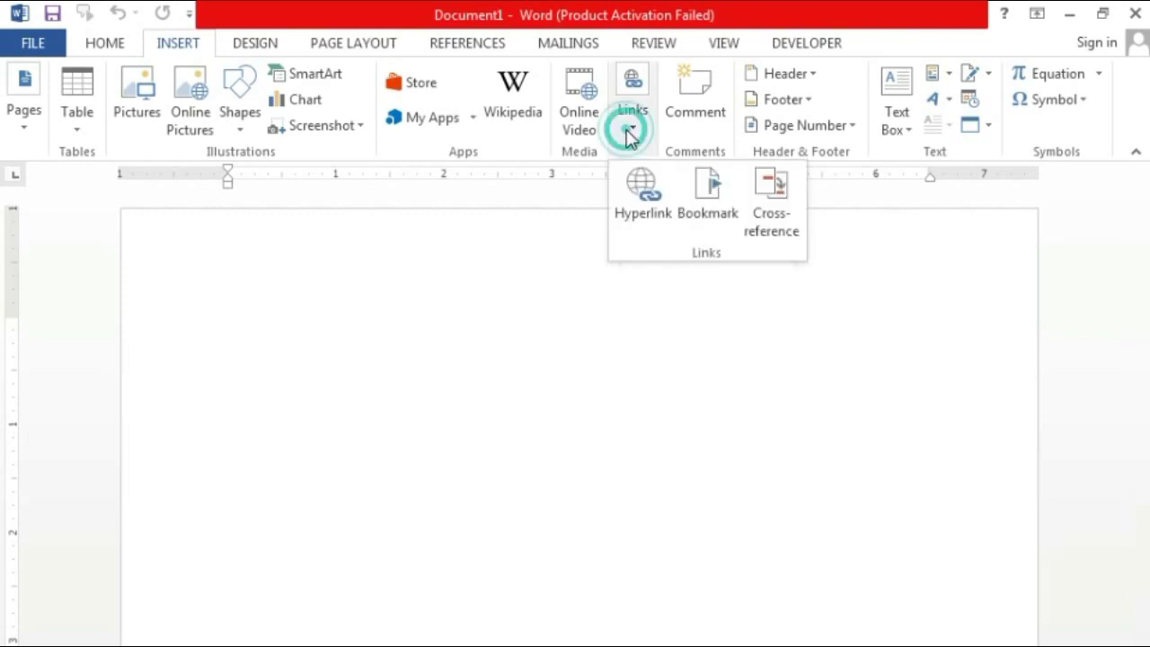
click(640, 218)
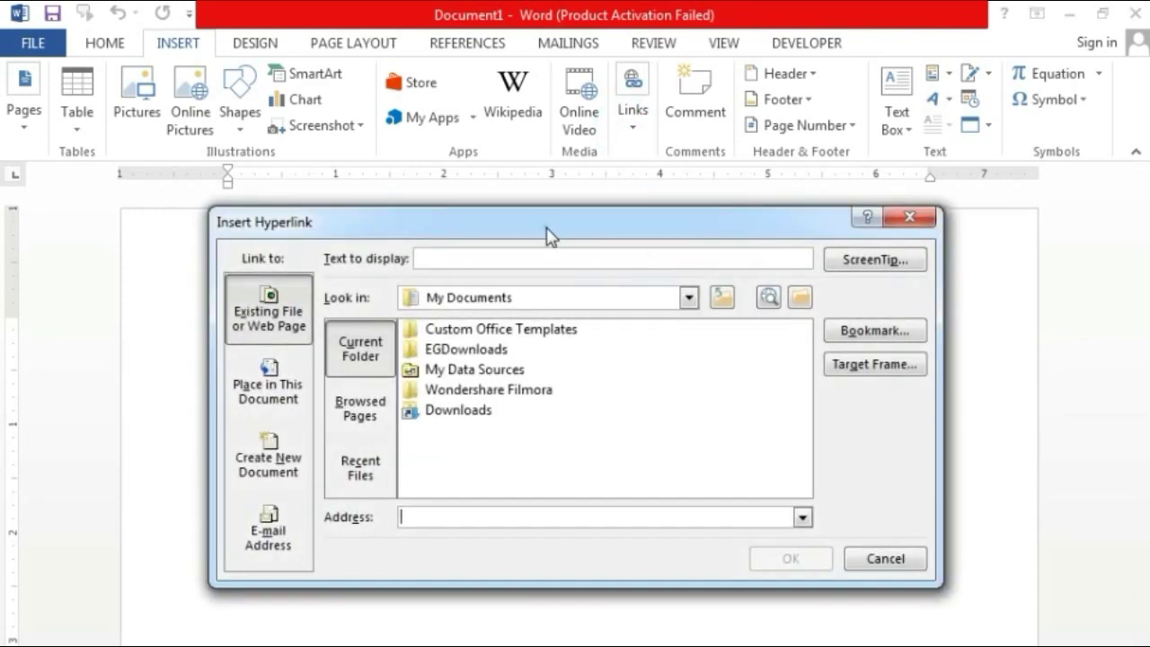
drag(548, 236, 639, 196)
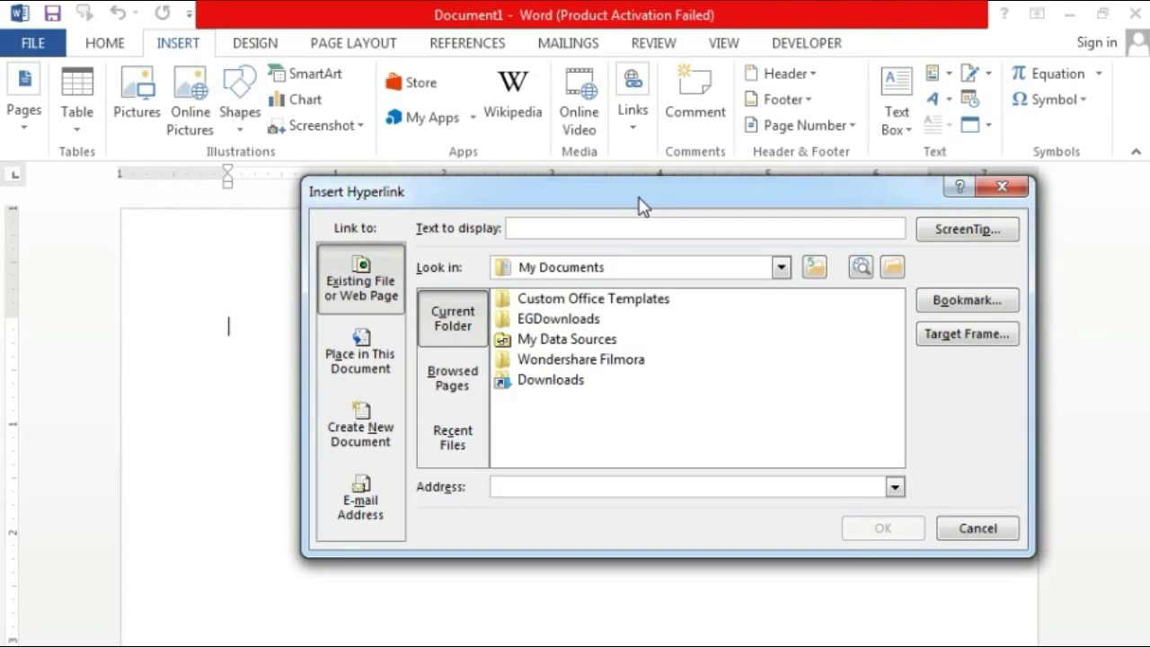
click(781, 268)
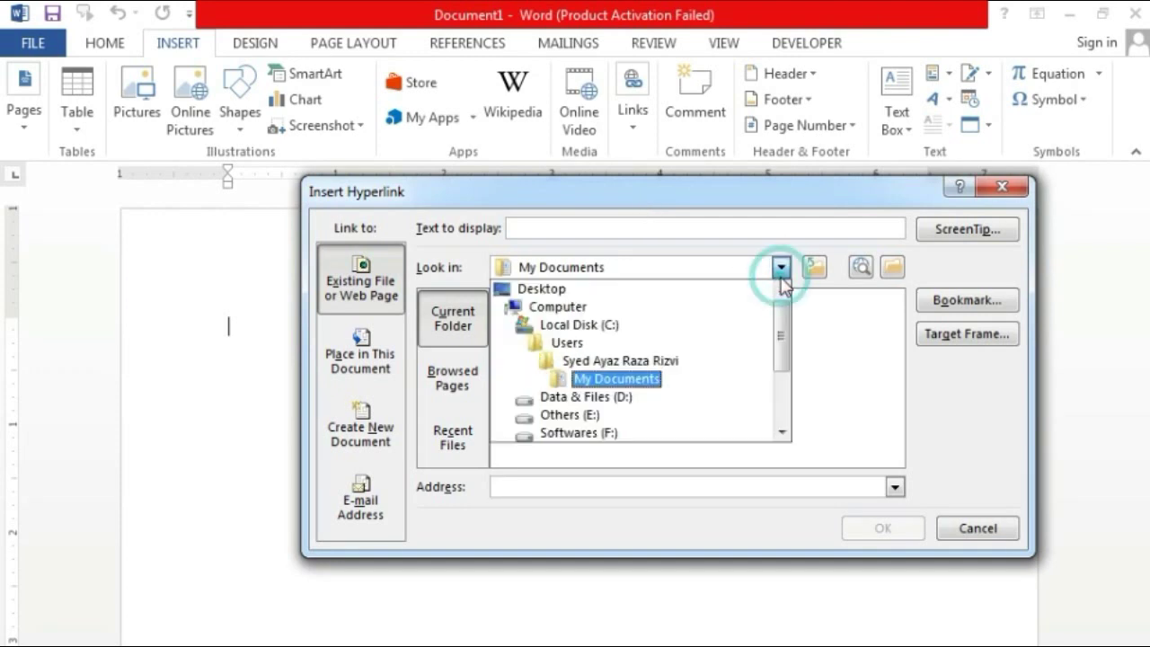
click(573, 293)
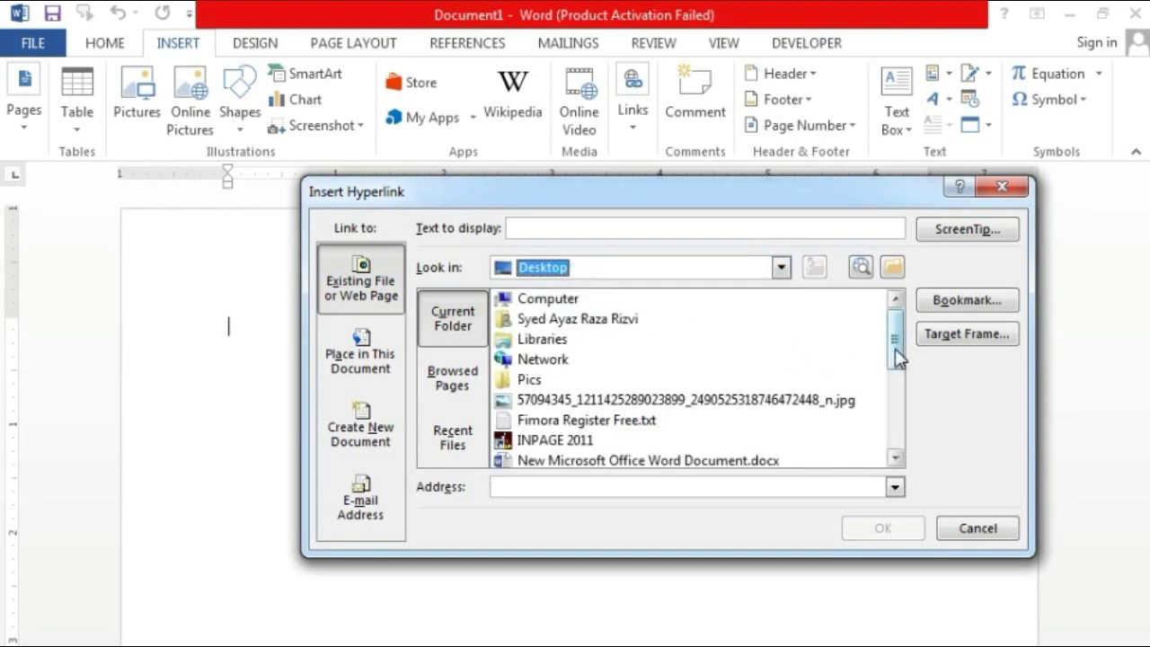
drag(898, 357, 910, 440)
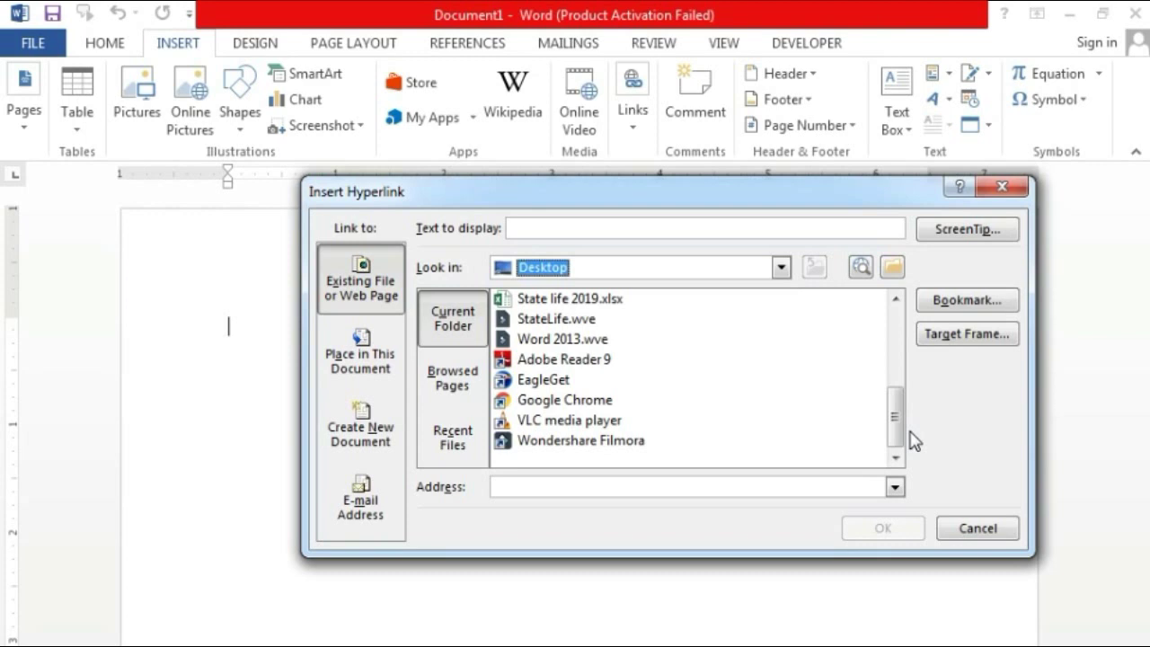
click(543, 302)
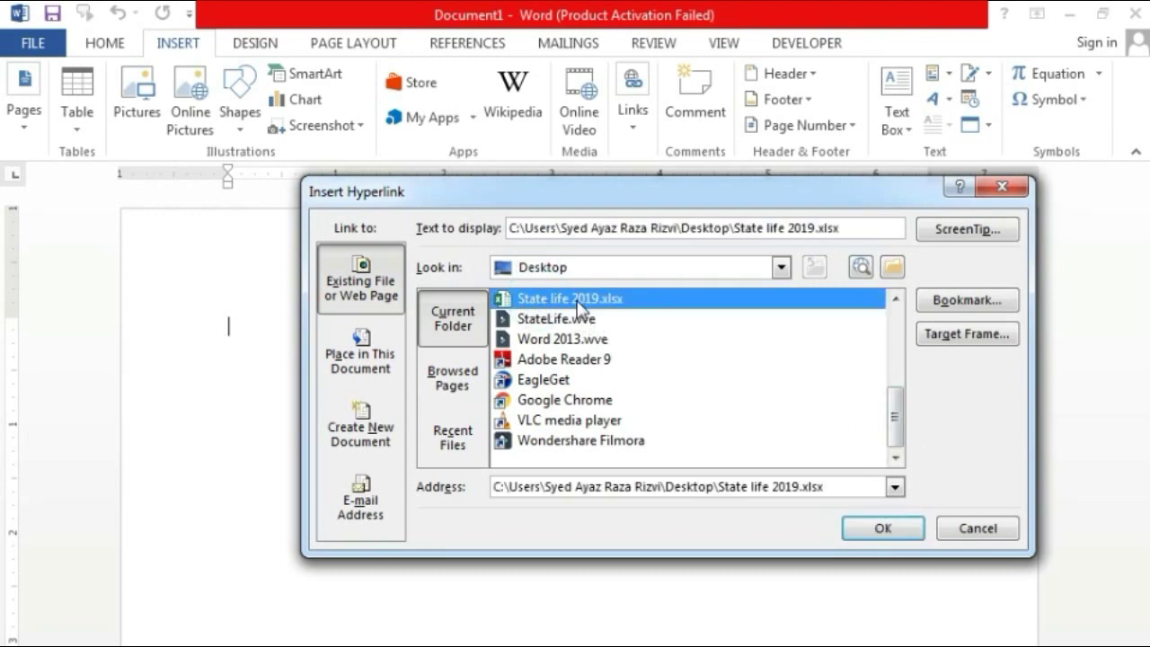
click(886, 529)
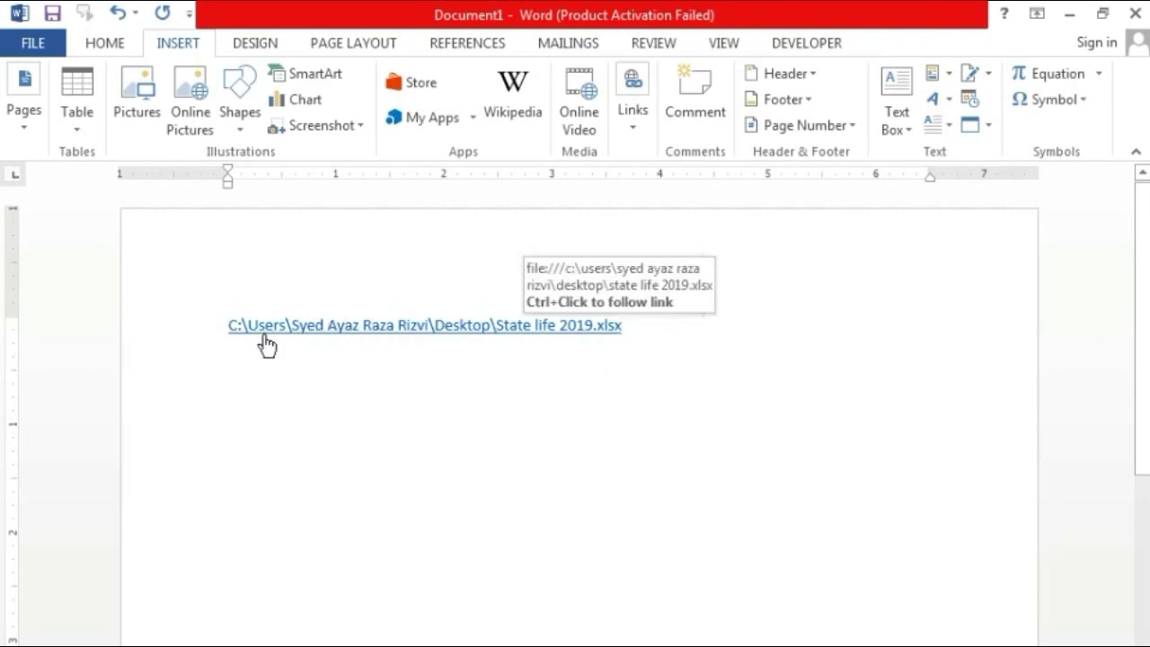
- Follow the hyperlink, accepting the security notice, to view the State life 2019.xlsx workbook, and close the workbook
ctrl+click(343, 331)
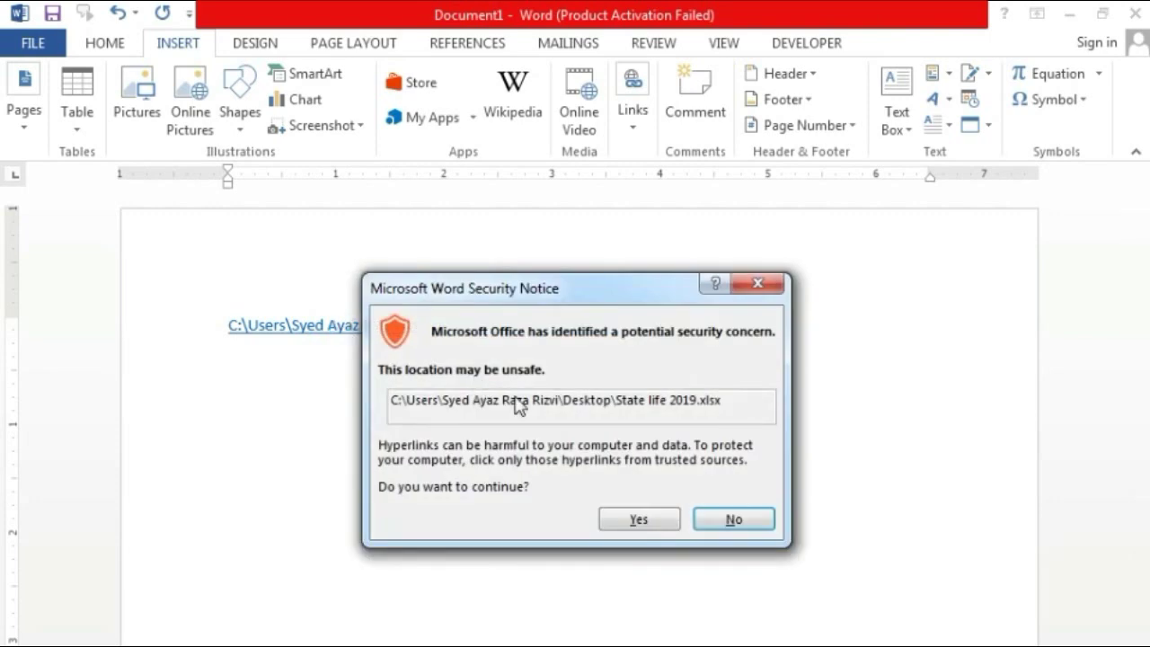
click(623, 525)
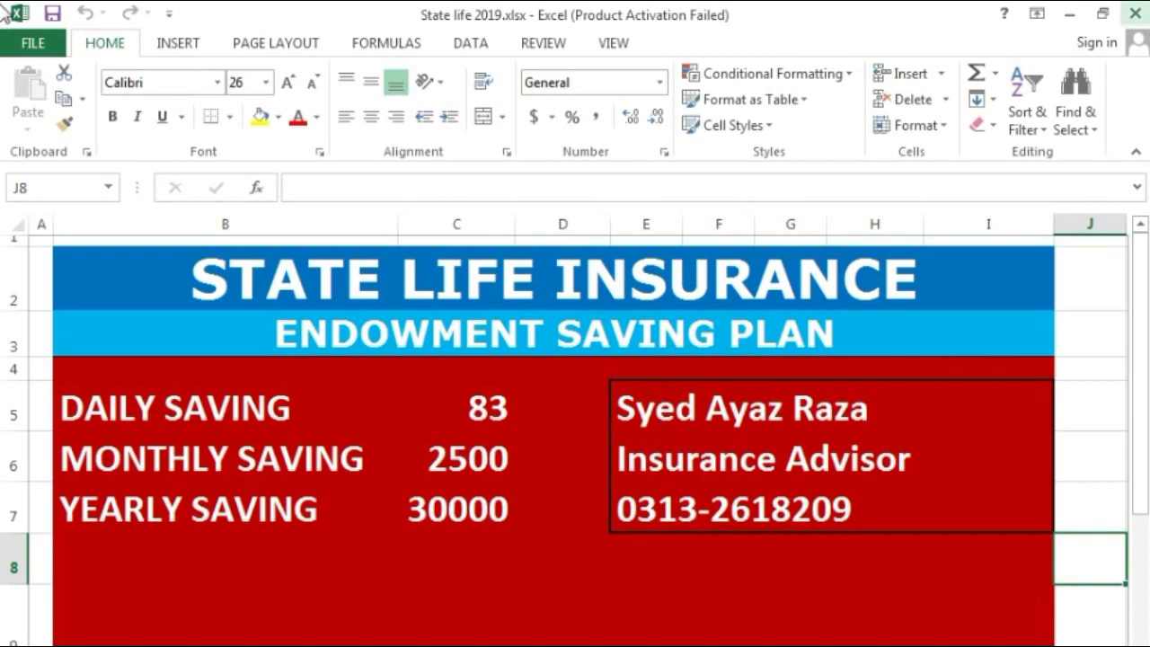
click(1136, 14)
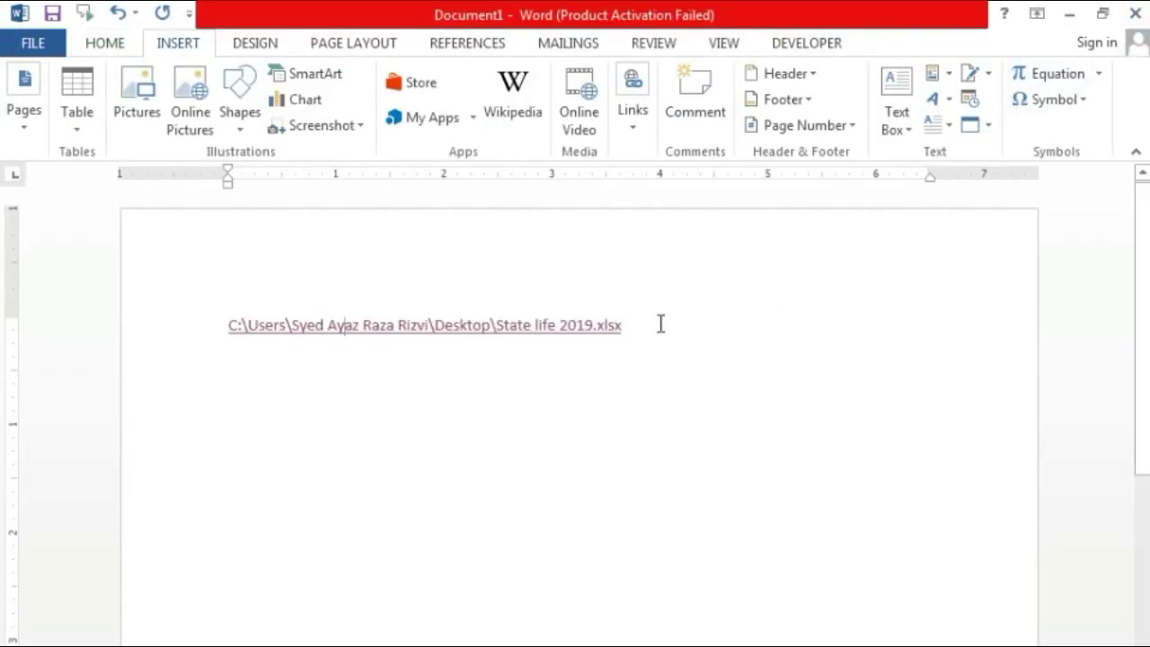
- Delete the hyperlink line and generate sample text in its place with =rand(5,4)
click(162, 313)
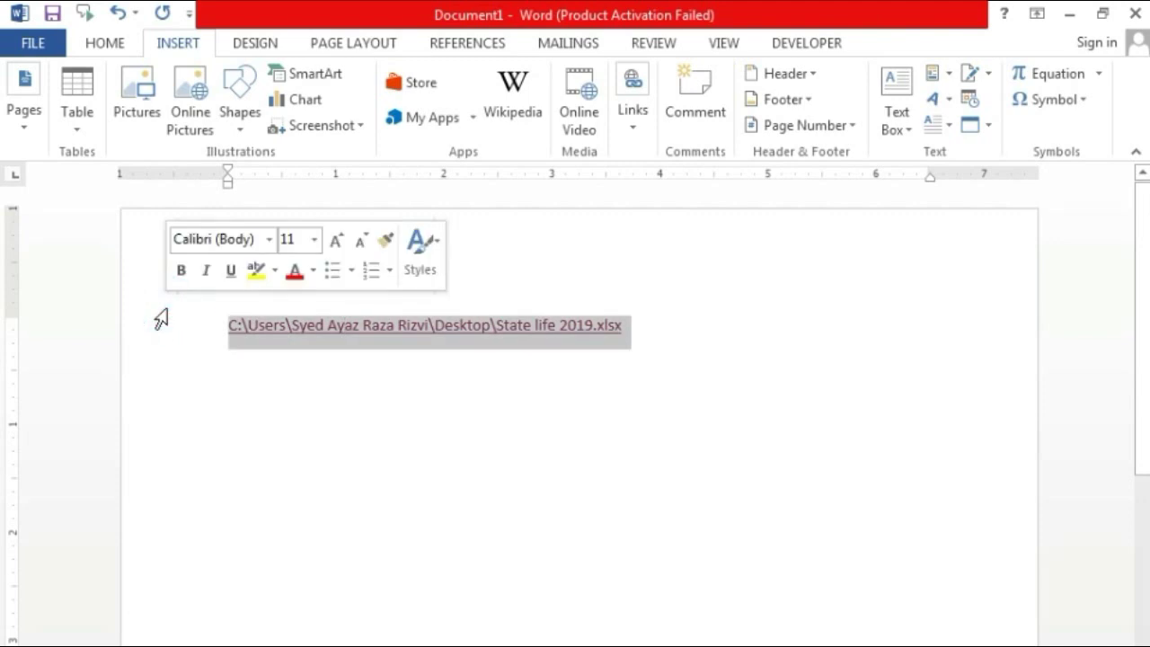
key(Delete)
click(640, 124)
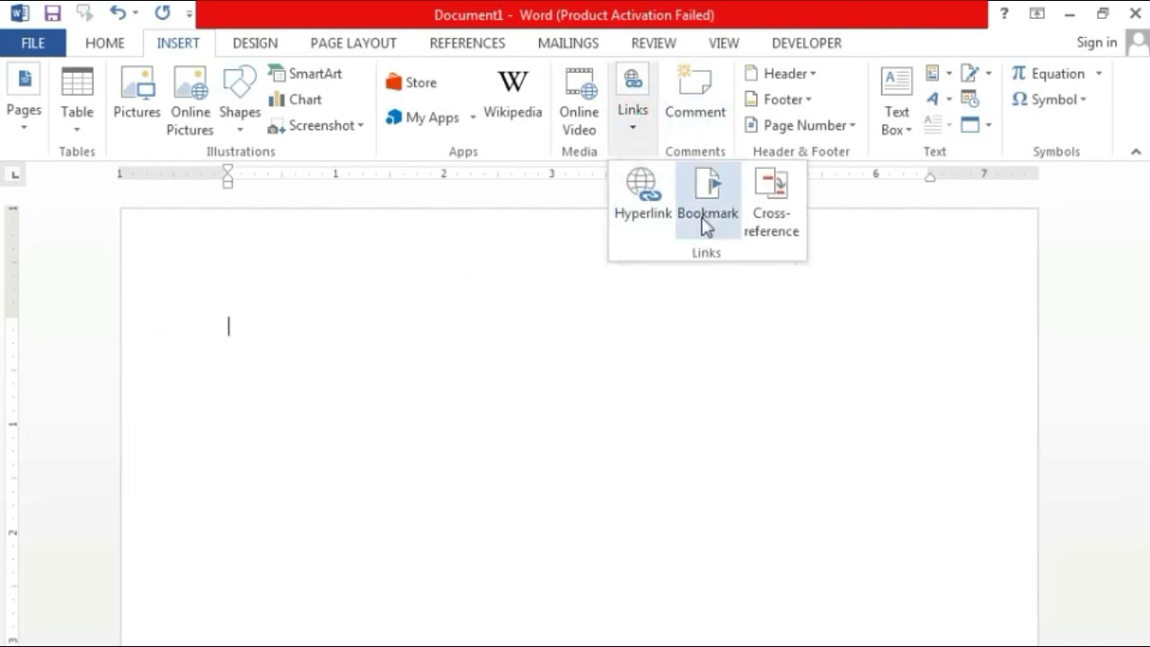
click(493, 314)
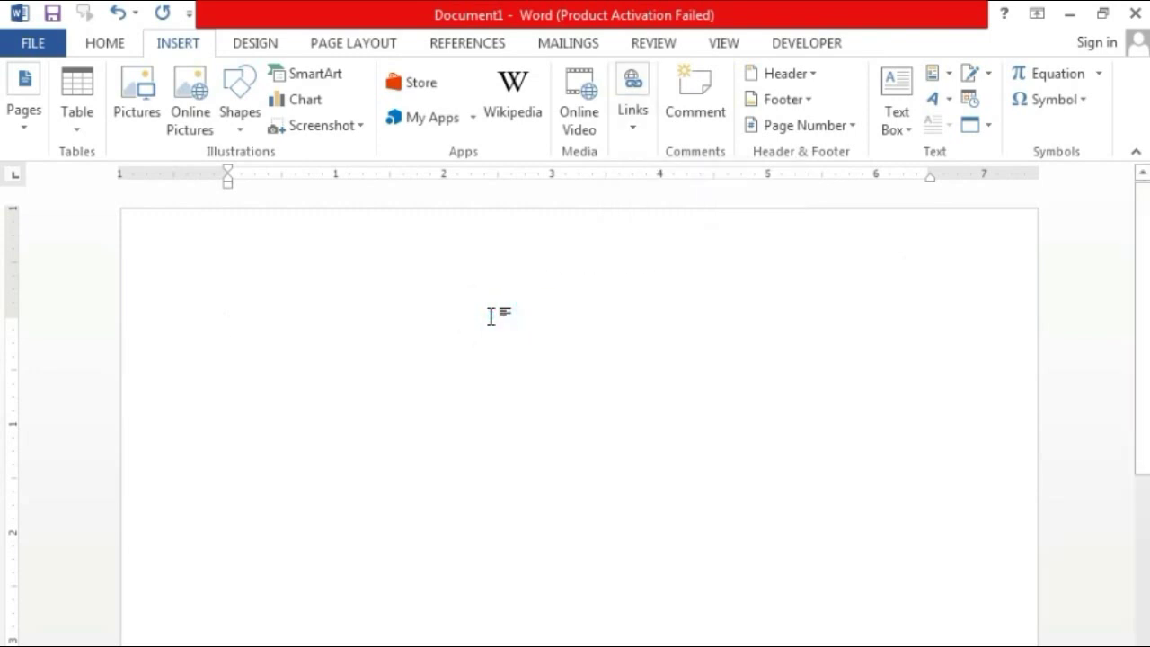
text(=rand)
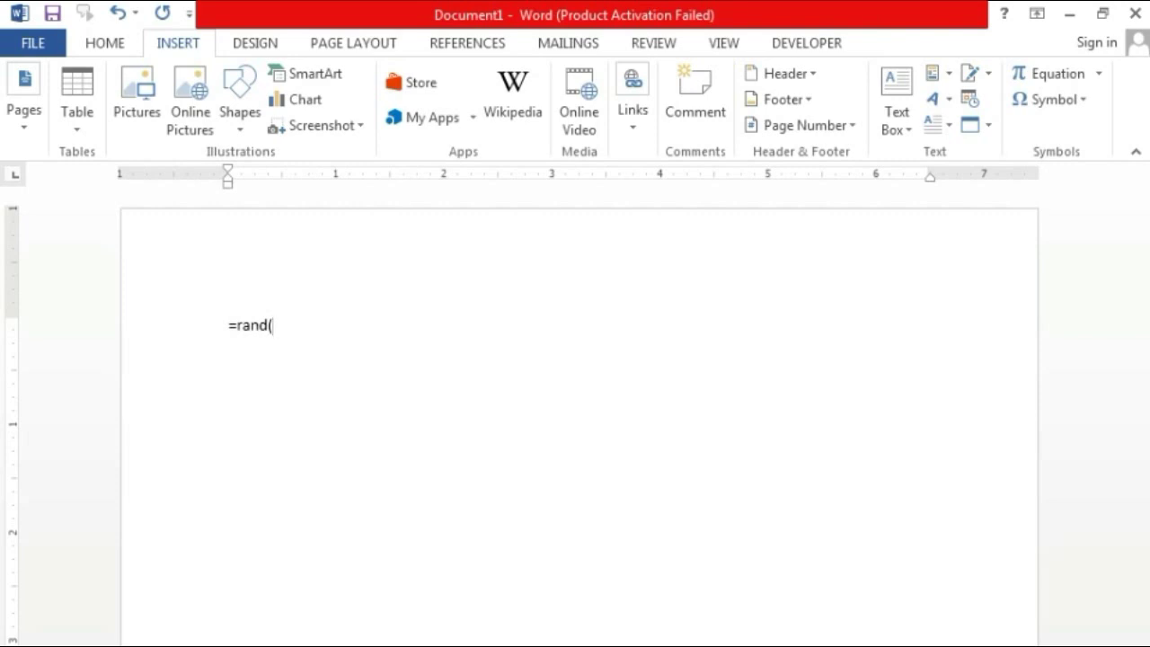
text((5,4))
key(Return)
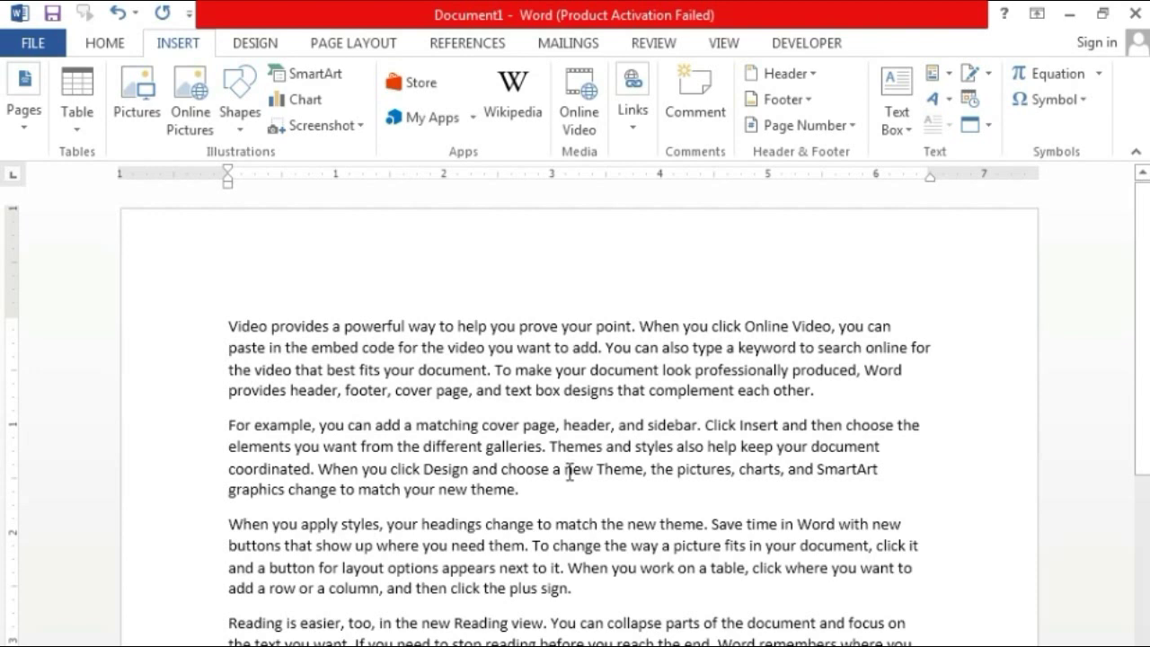
- Add a bookmark named book1 to the word "sign." at the end of the third paragraph
drag(230, 326, 586, 609)
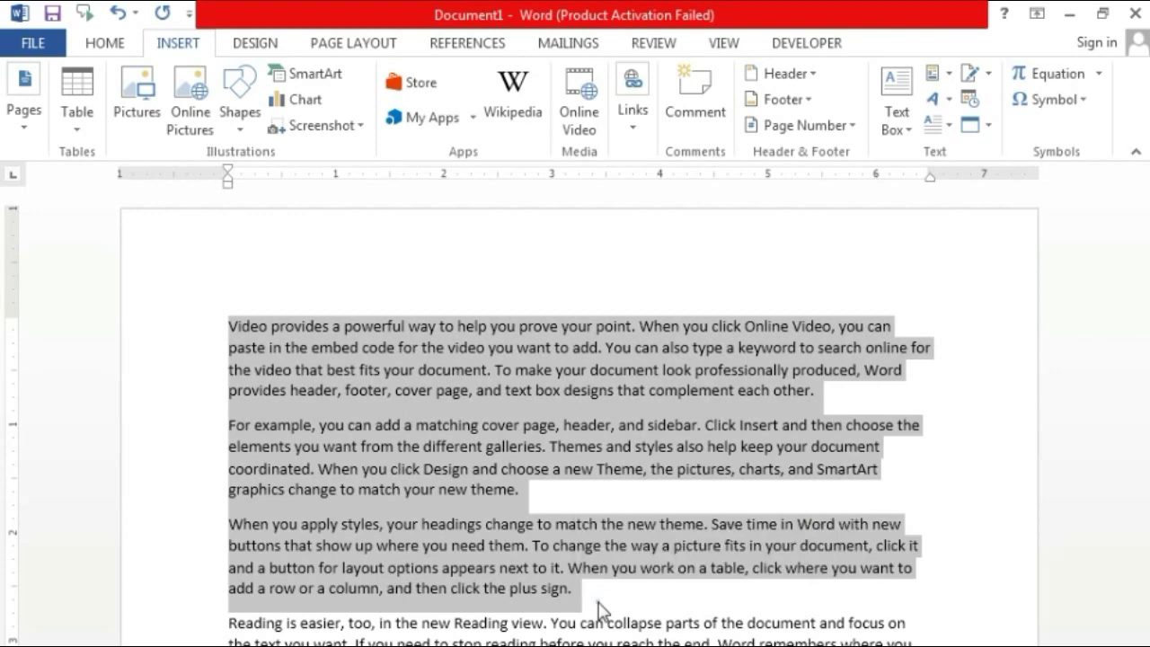
click(598, 590)
drag(597, 590, 542, 594)
click(584, 600)
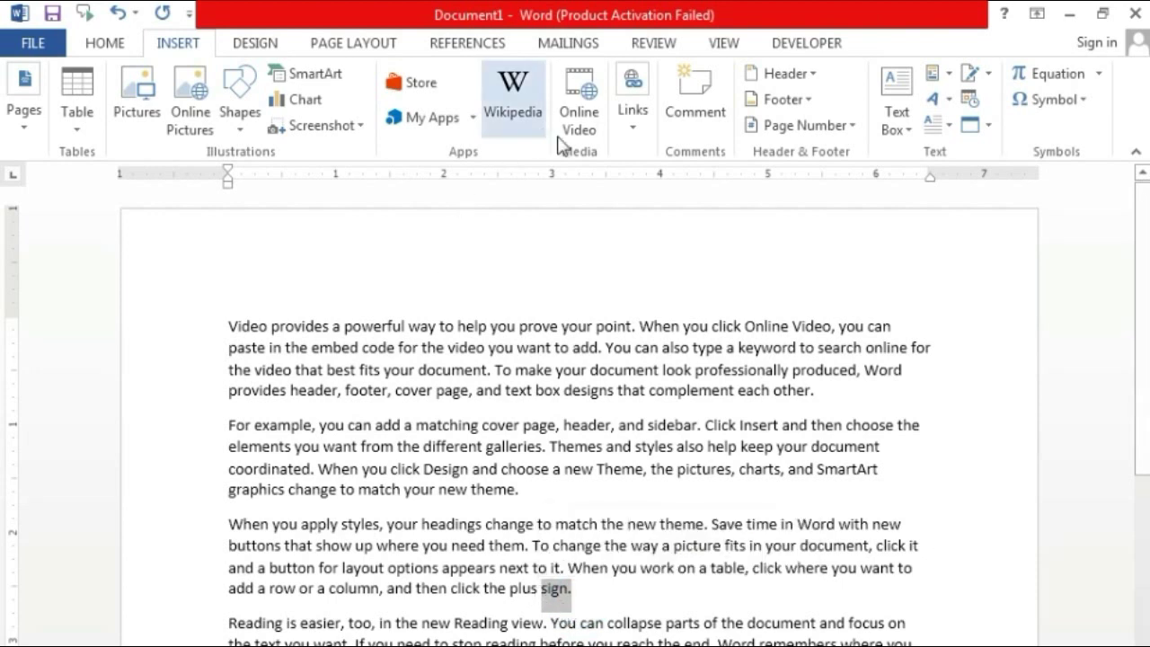
click(634, 117)
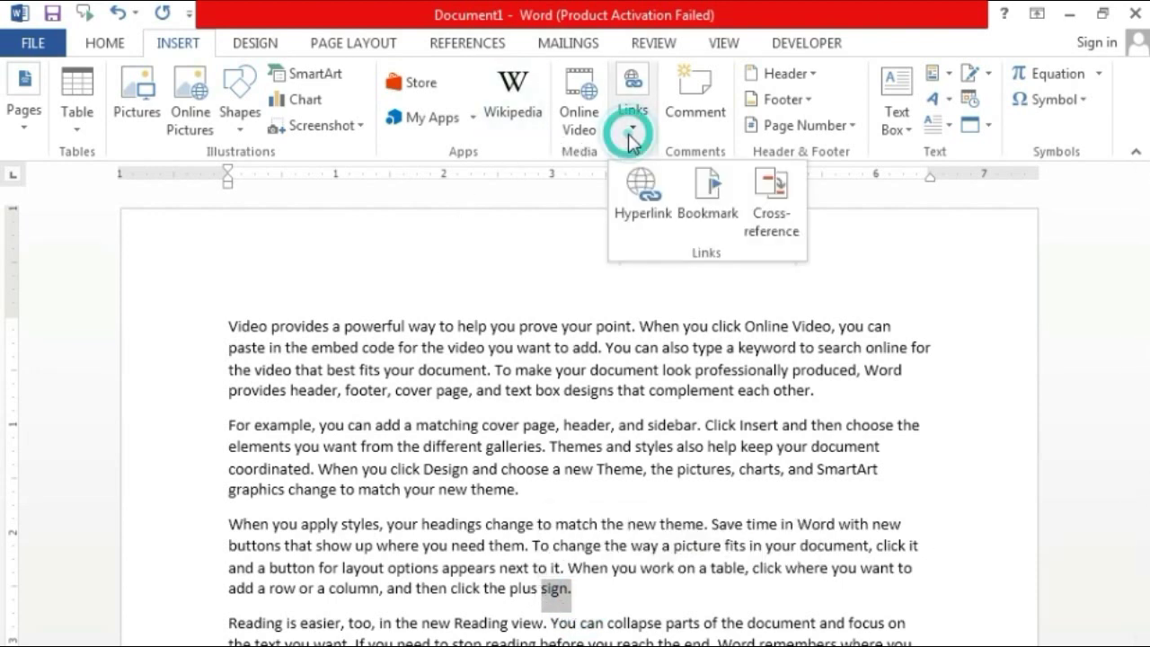
click(708, 205)
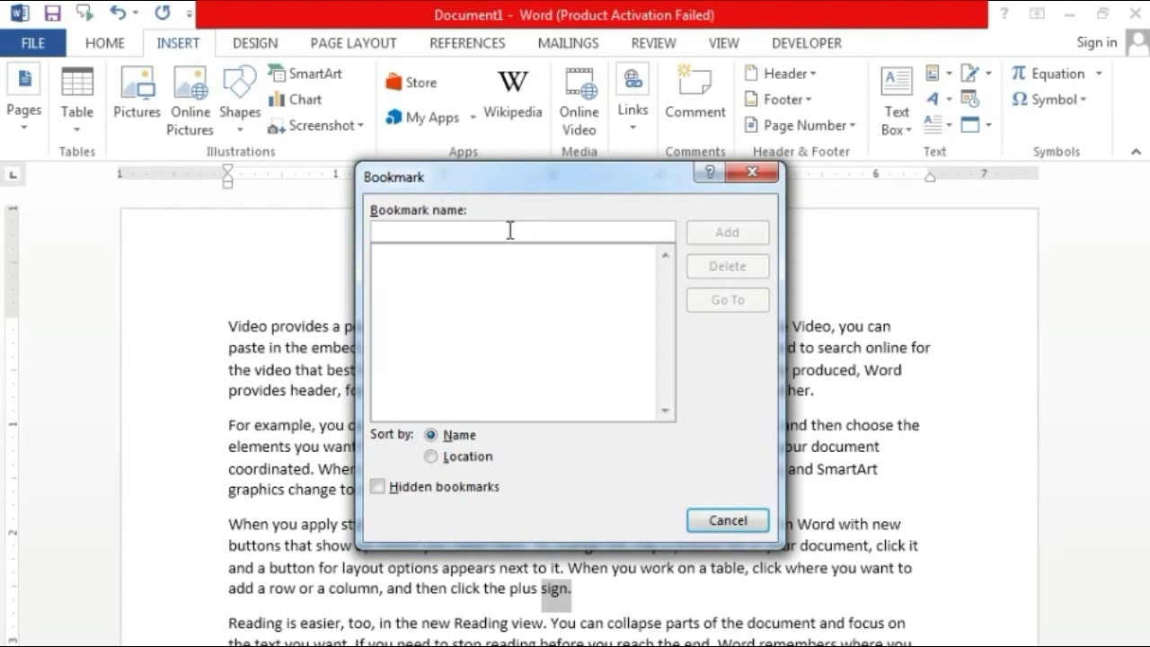
text(book1)
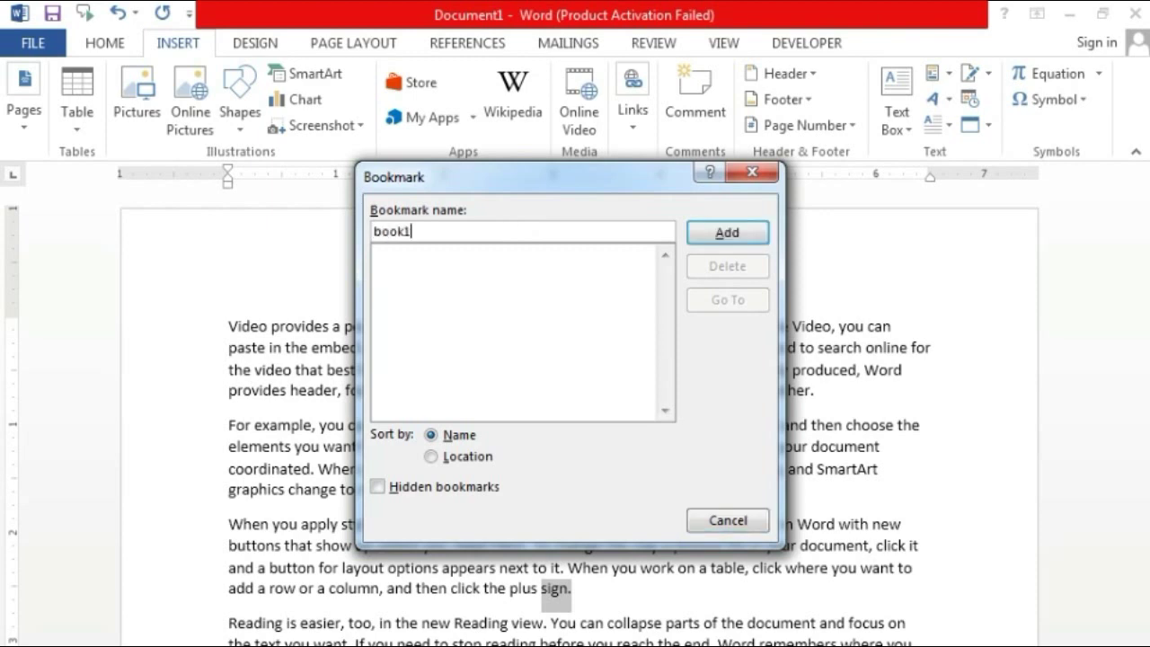
click(727, 233)
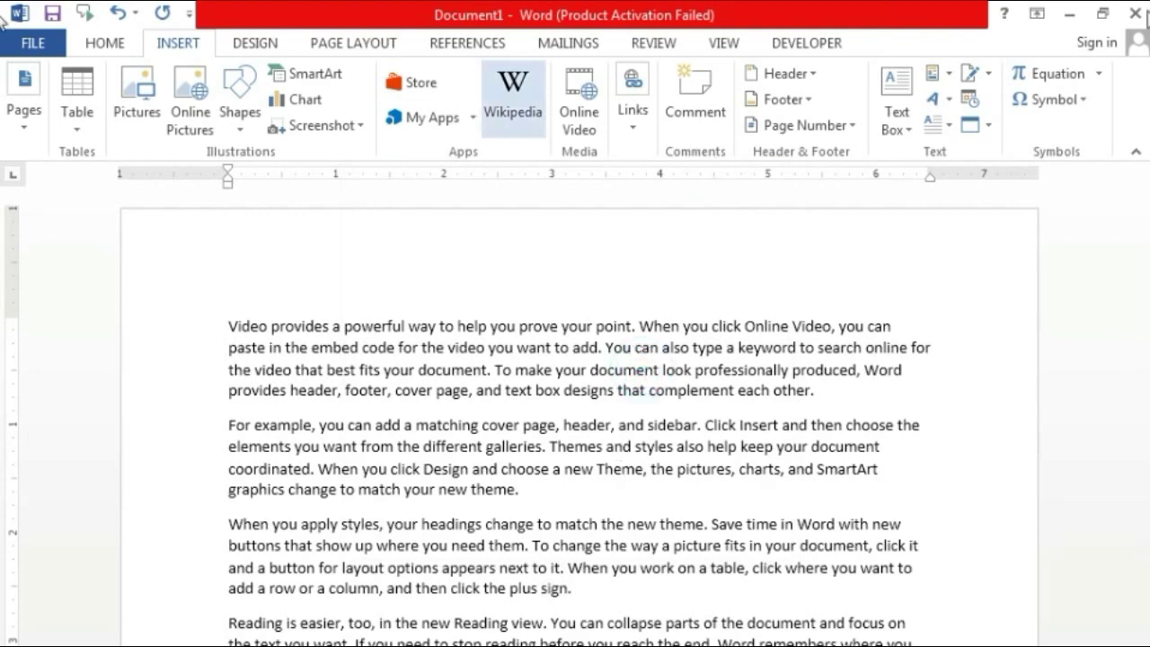
- Close the document, saving it to the Desktop as a Word document named XYZ
click(1135, 14)
click(481, 463)
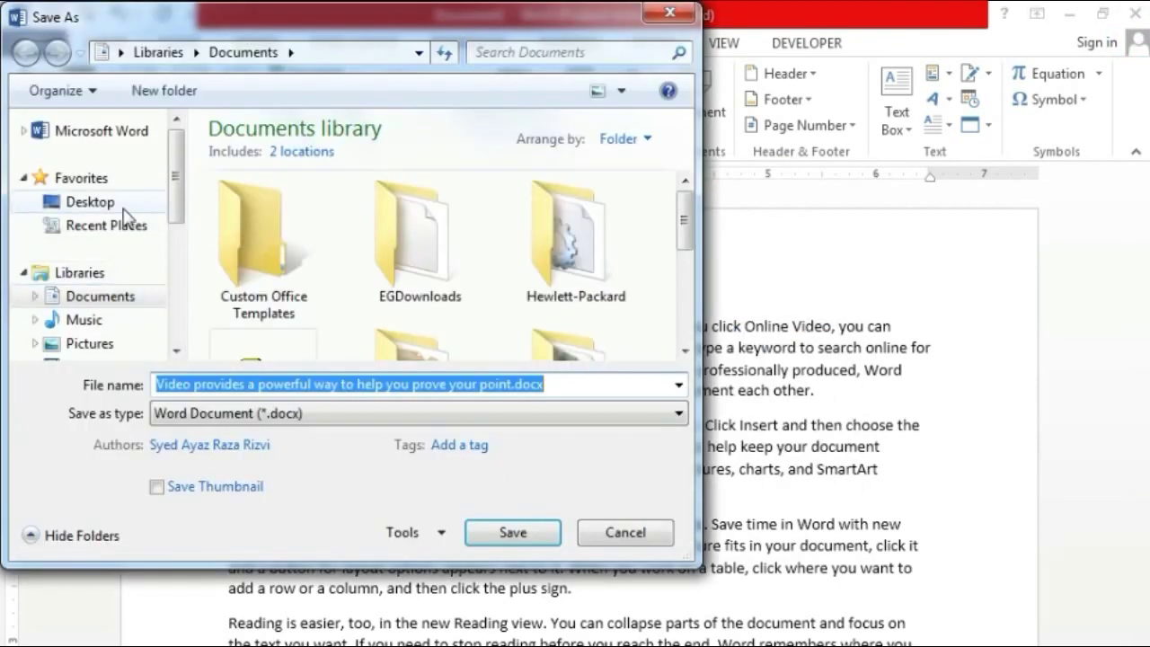
click(126, 208)
click(424, 384)
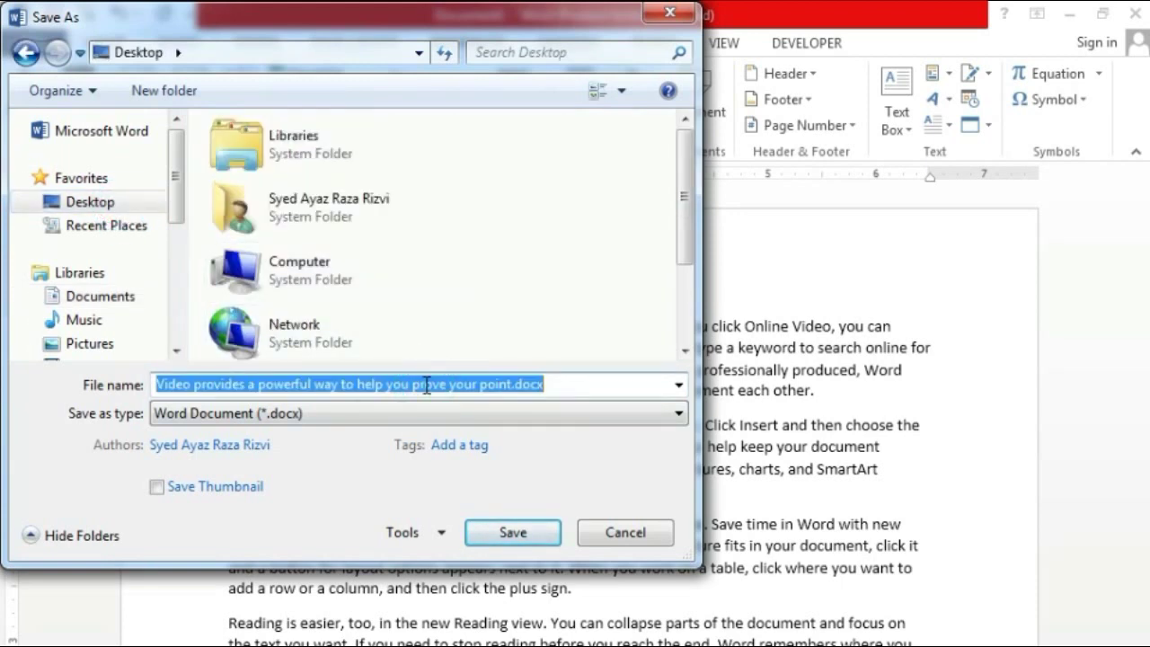
text(XYZ)
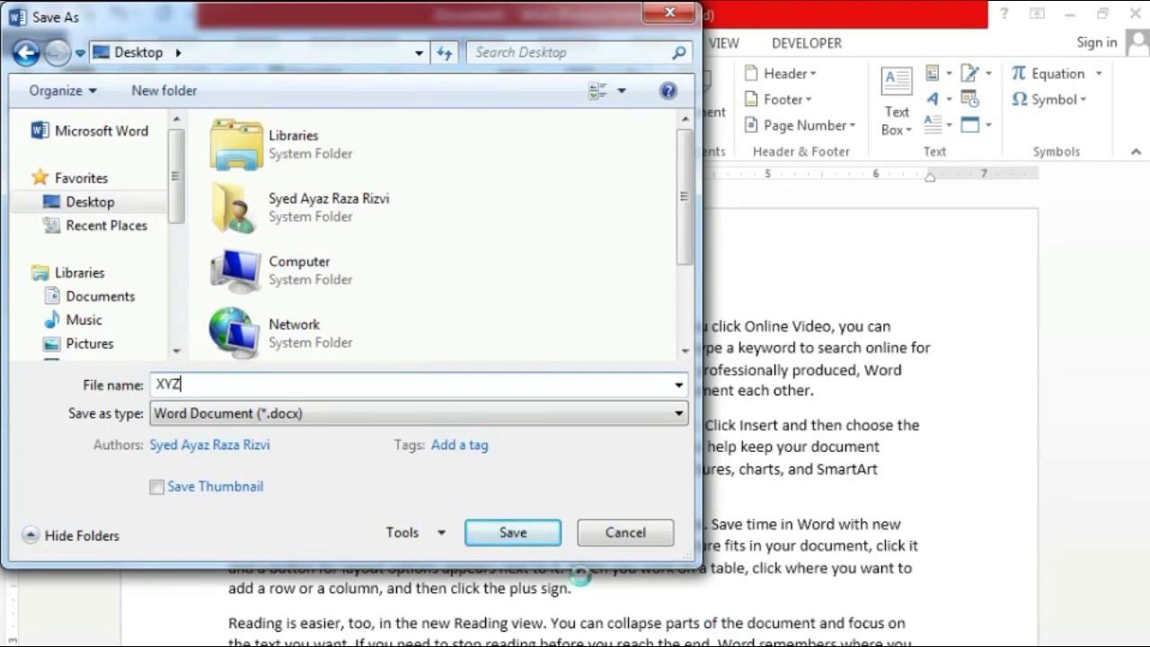
click(513, 532)
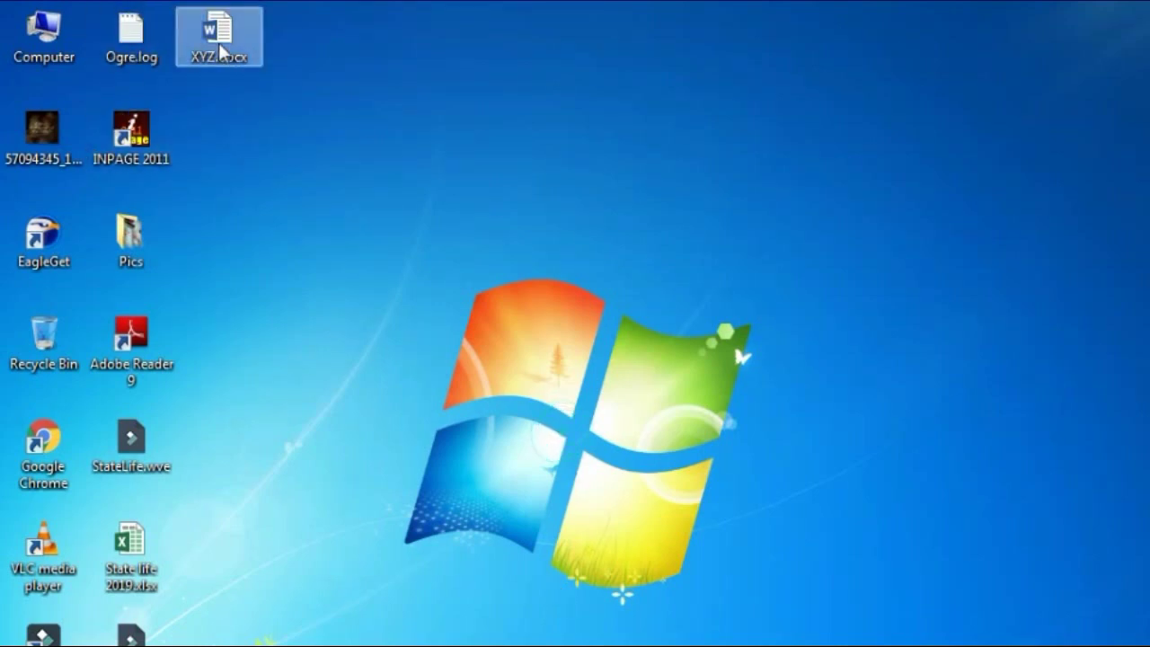
- Reopen XYZ.docx from the desktop, dismiss the activation wizard, and look through the document's paragraphs
right_click(225, 51)
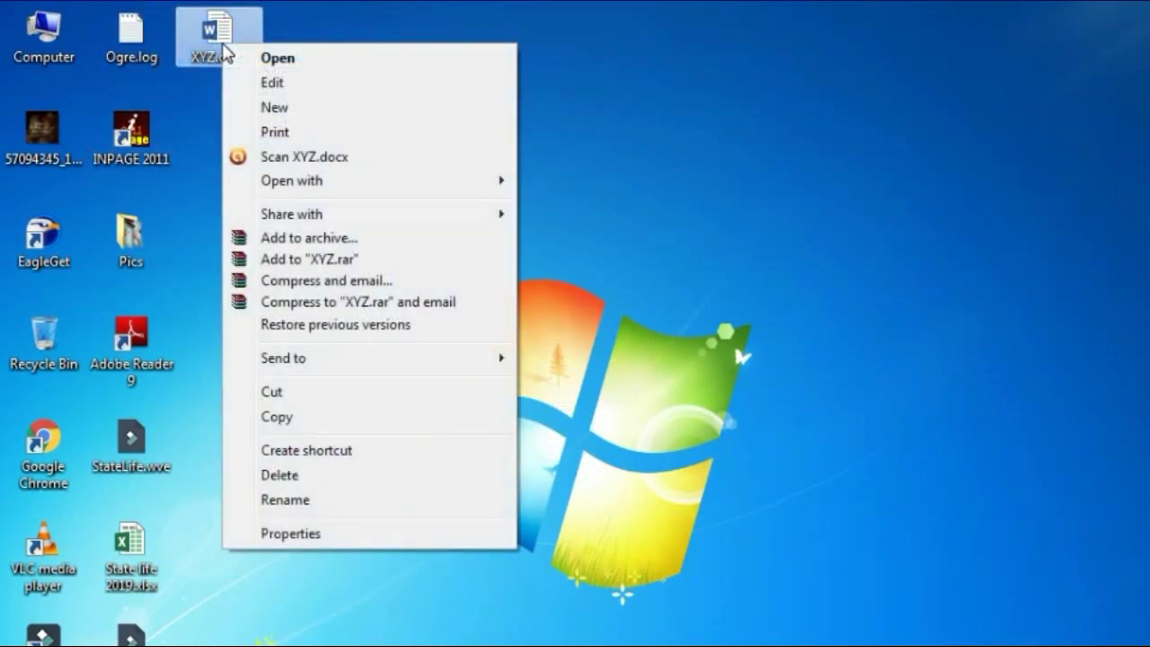
click(269, 57)
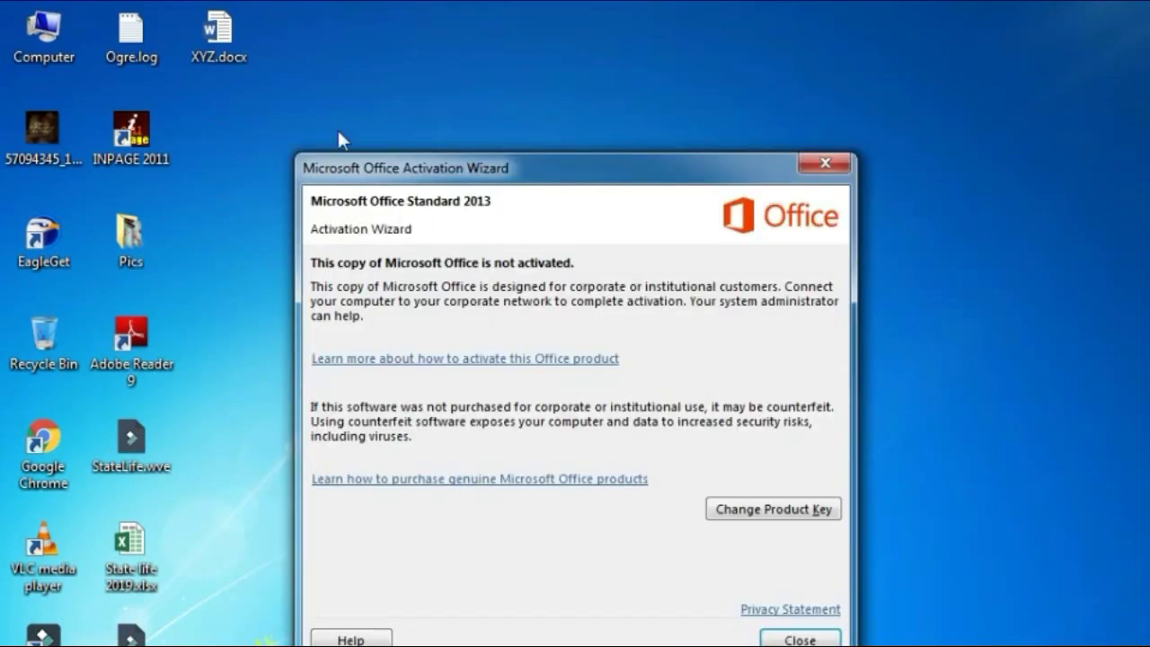
click(790, 638)
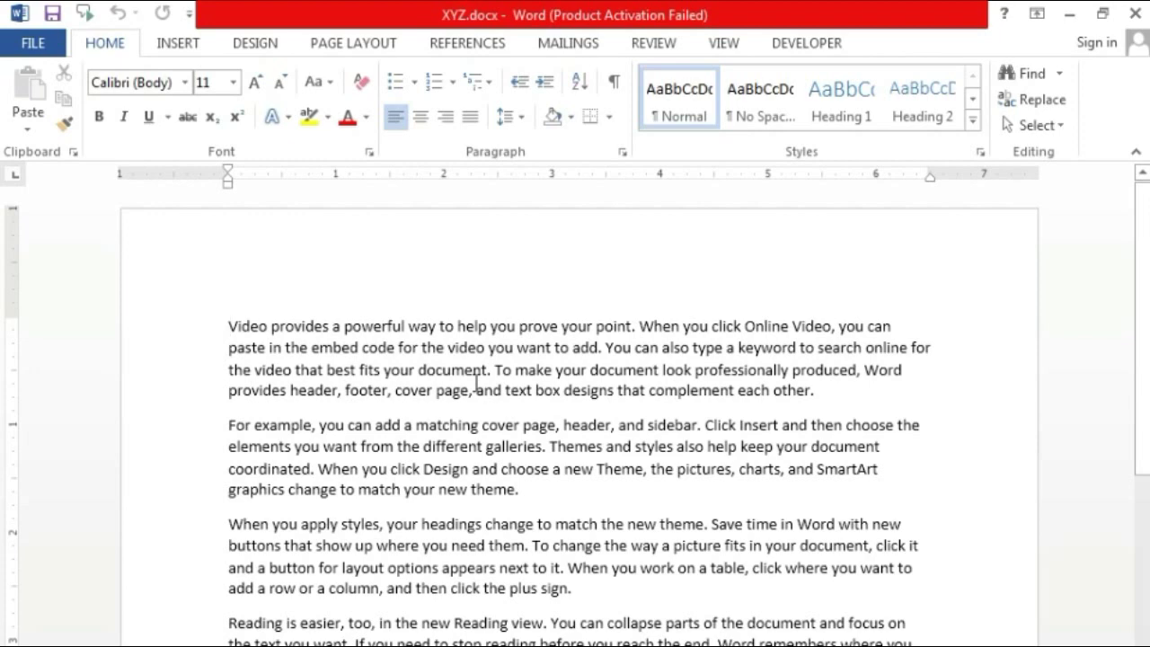
scroll(714, 427, down, 3)
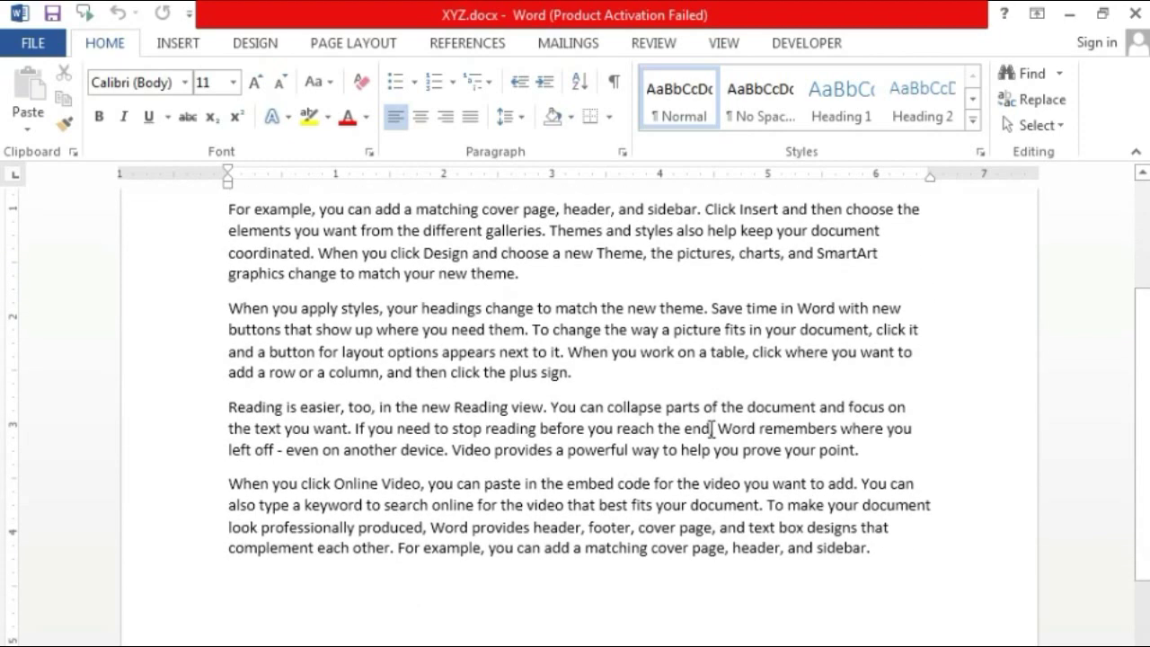
scroll(712, 429, down, 3)
scroll(711, 431, up, 3)
scroll(872, 546, up, 3)
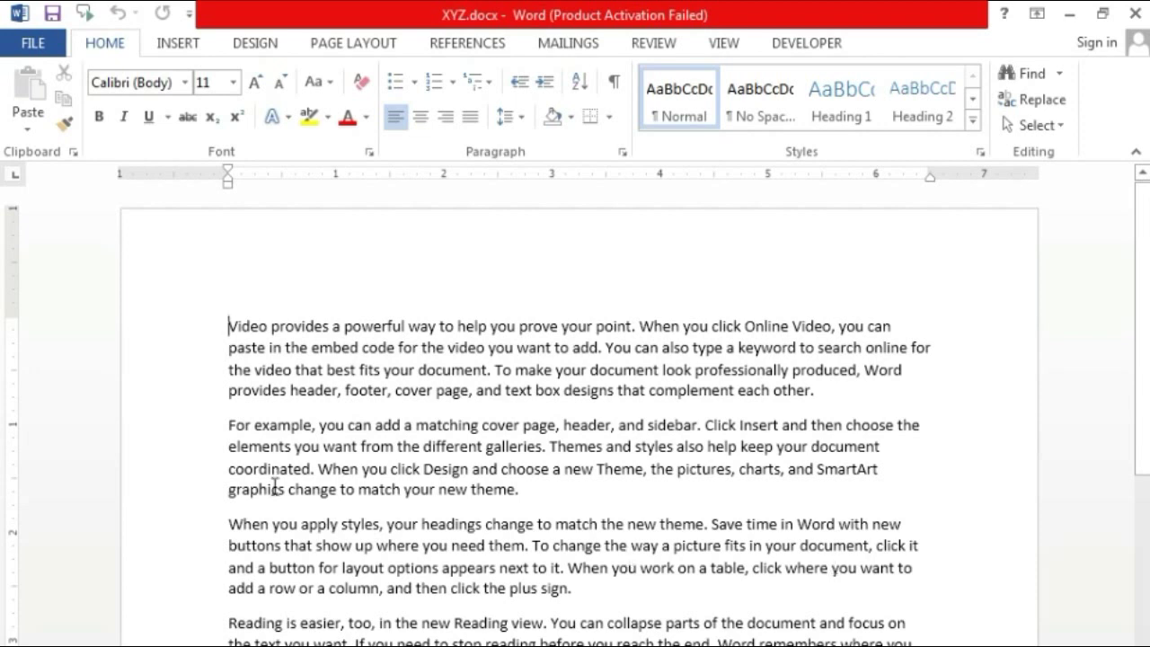
- Jump to the book1 bookmark and move the Bookmark dialog clear of the marked text
click(162, 42)
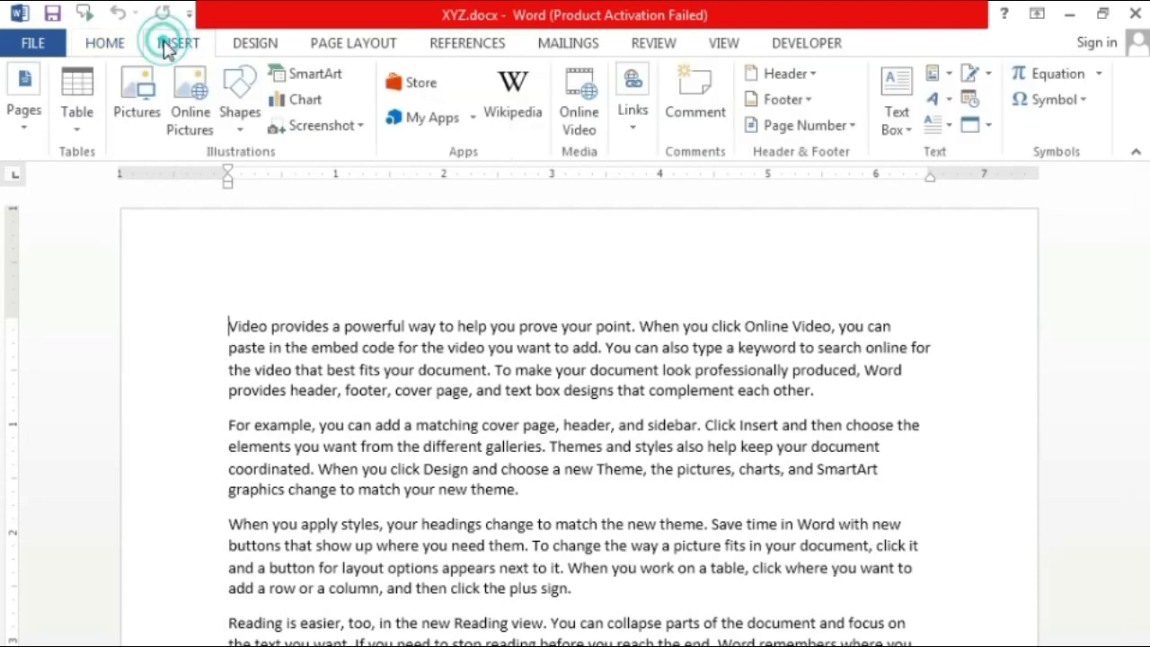
click(644, 131)
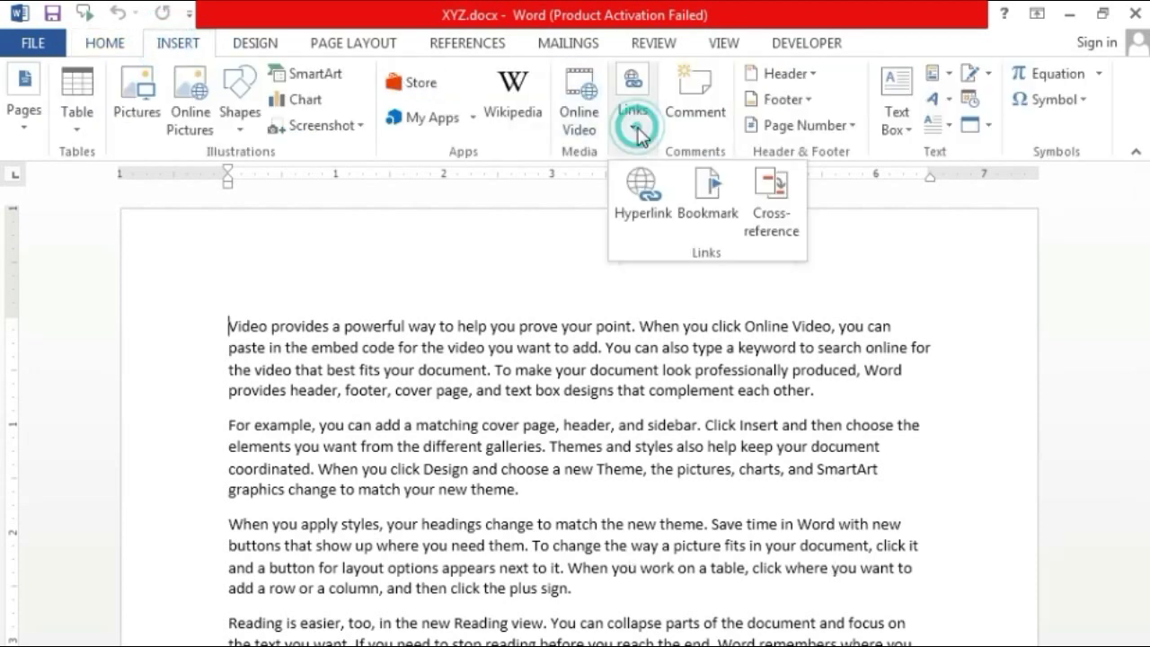
click(707, 225)
click(404, 304)
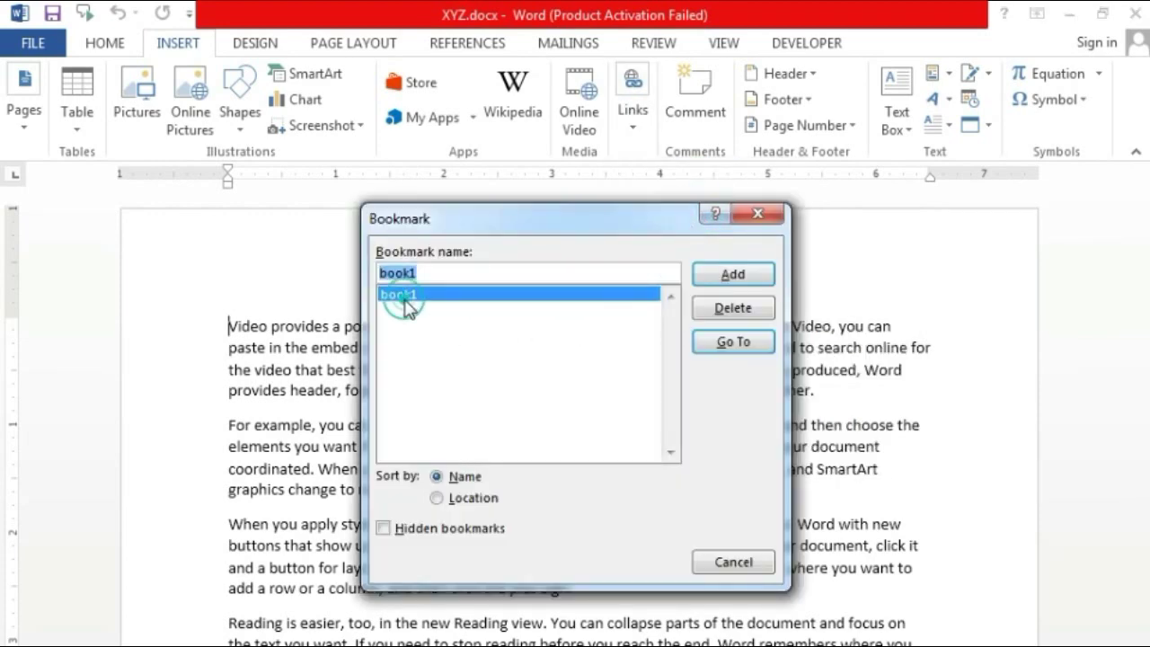
click(726, 348)
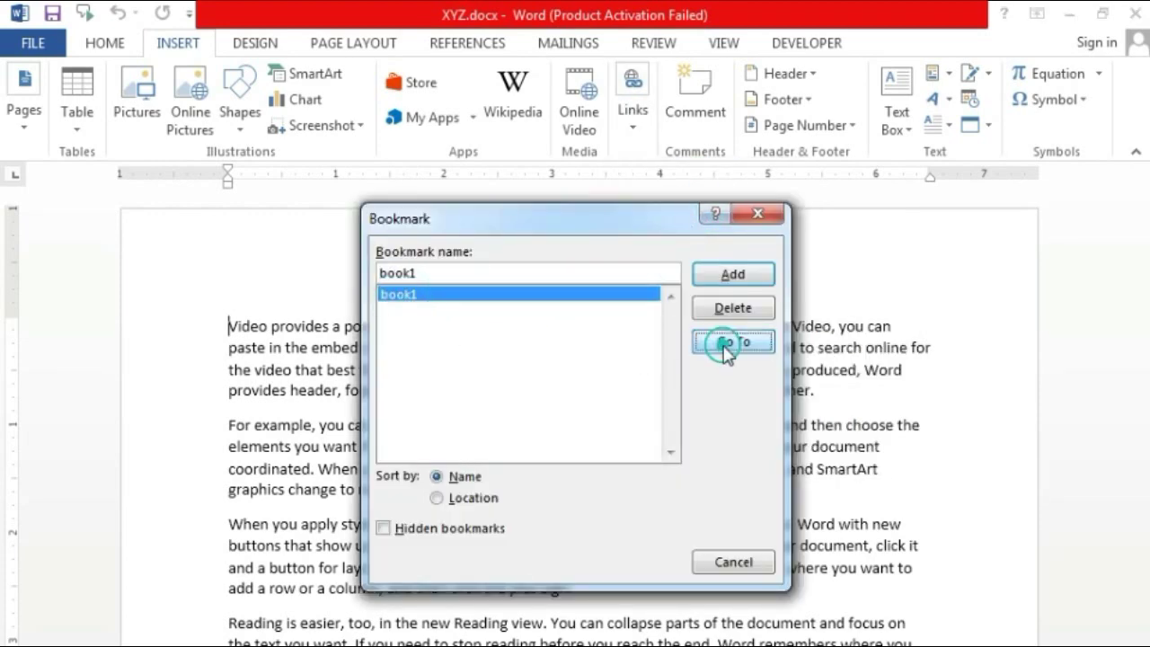
drag(584, 216, 558, 458)
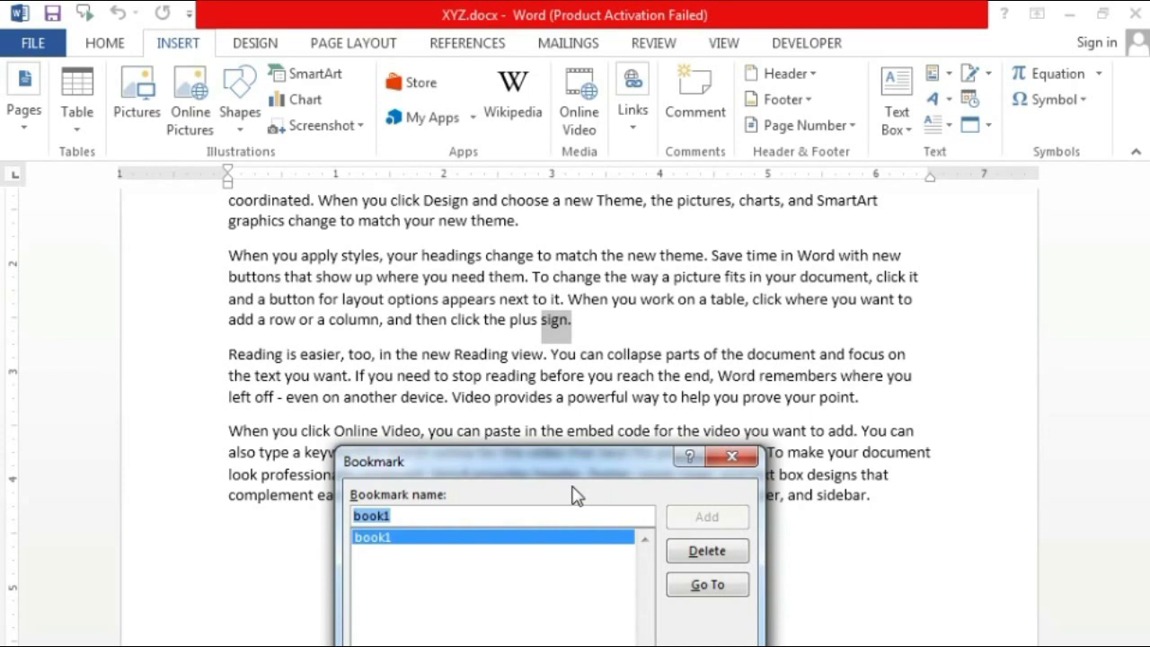
- Delete the book1 bookmark and close the Bookmark dialog
click(703, 552)
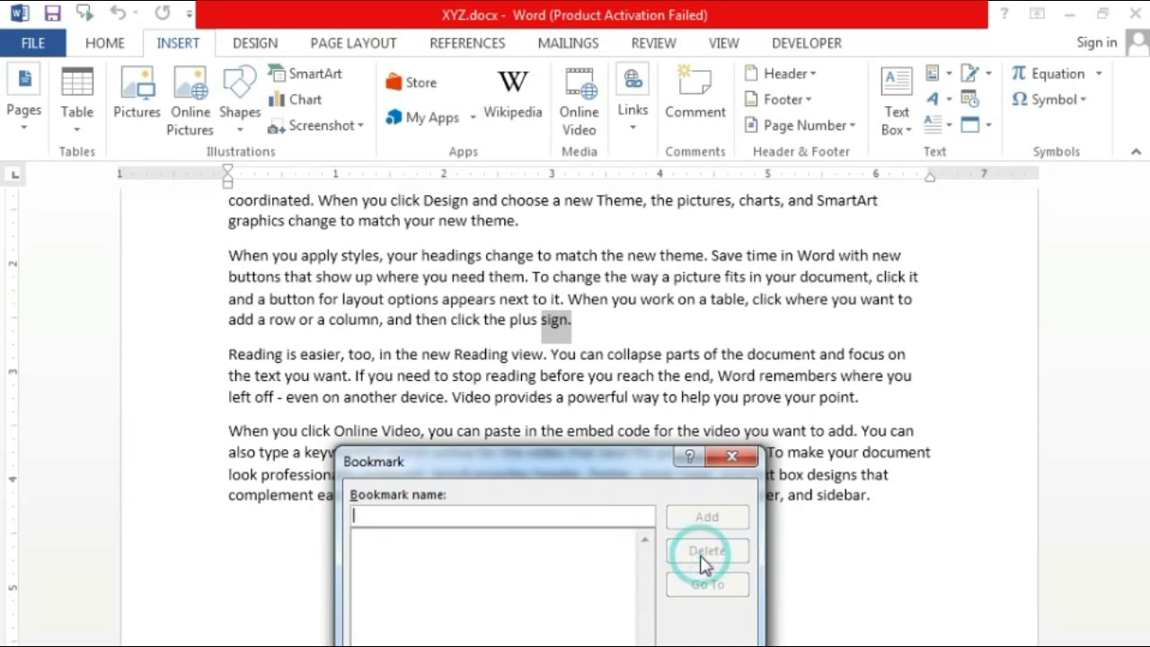
click(742, 457)
scroll(672, 496, up, 5)
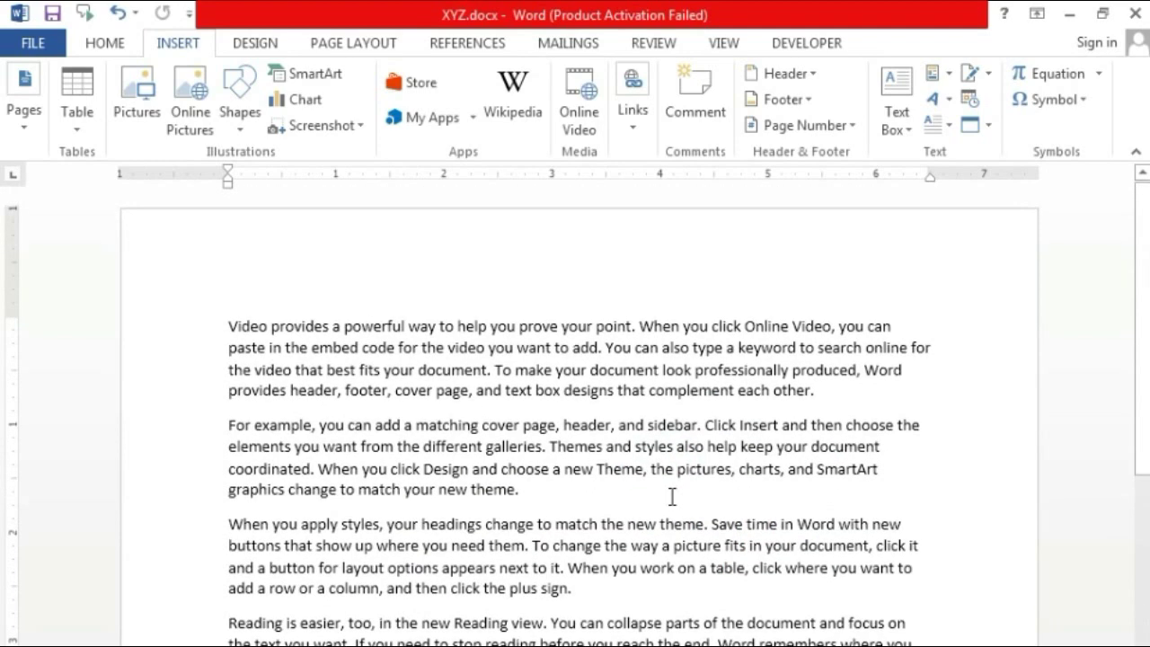
click(631, 106)
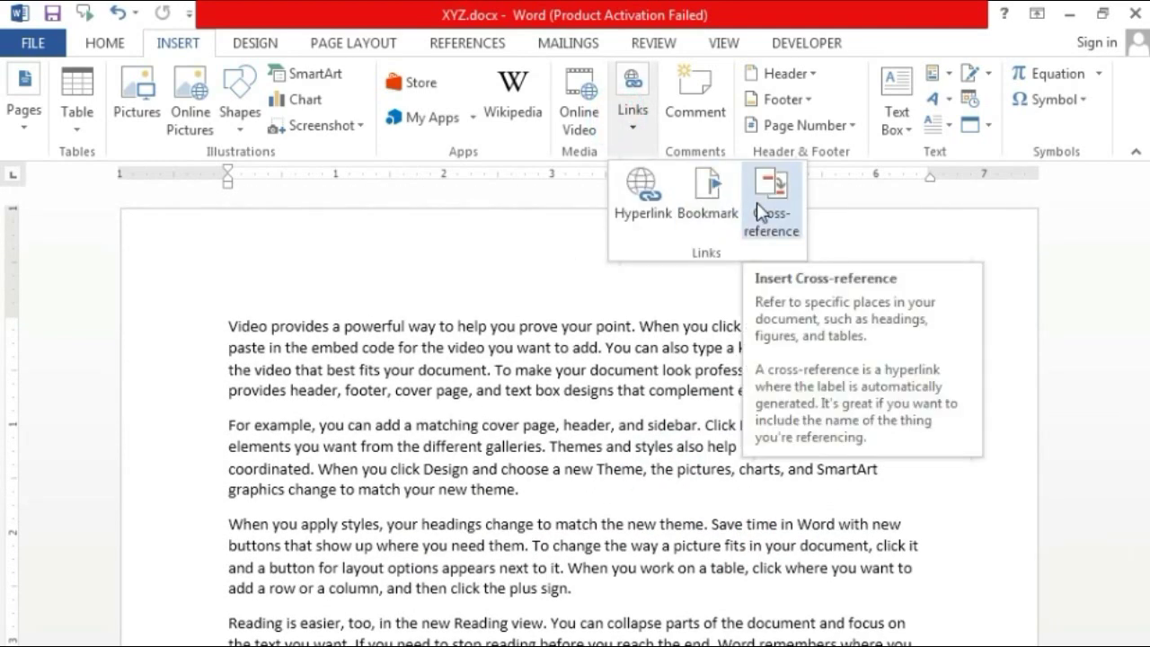
click(329, 364)
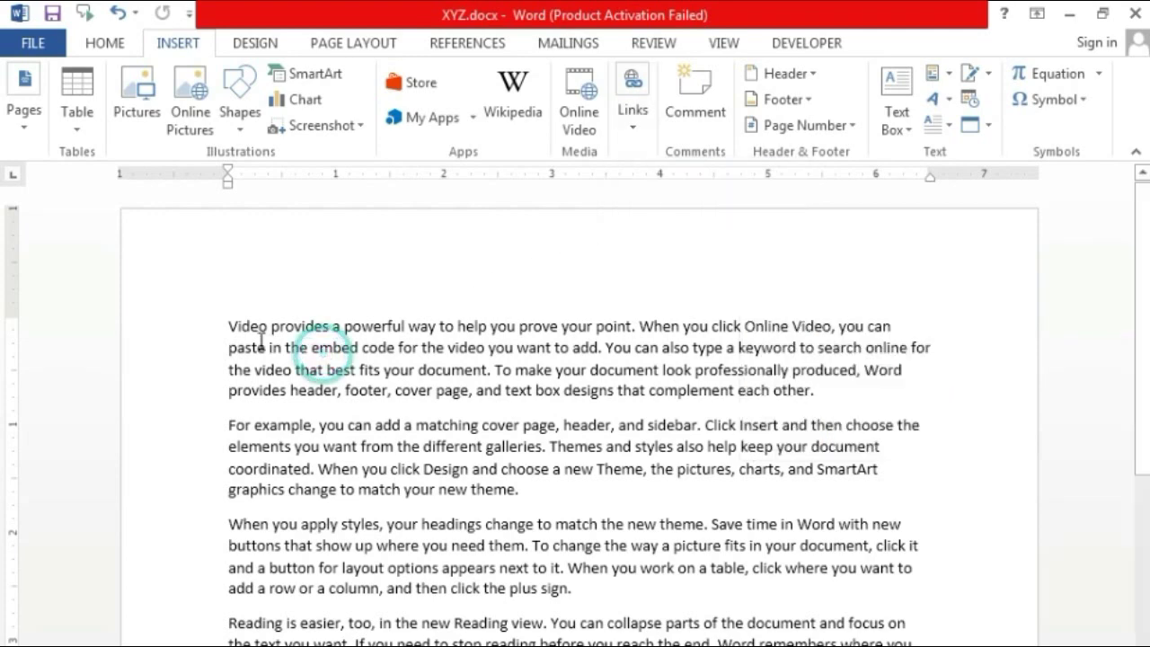
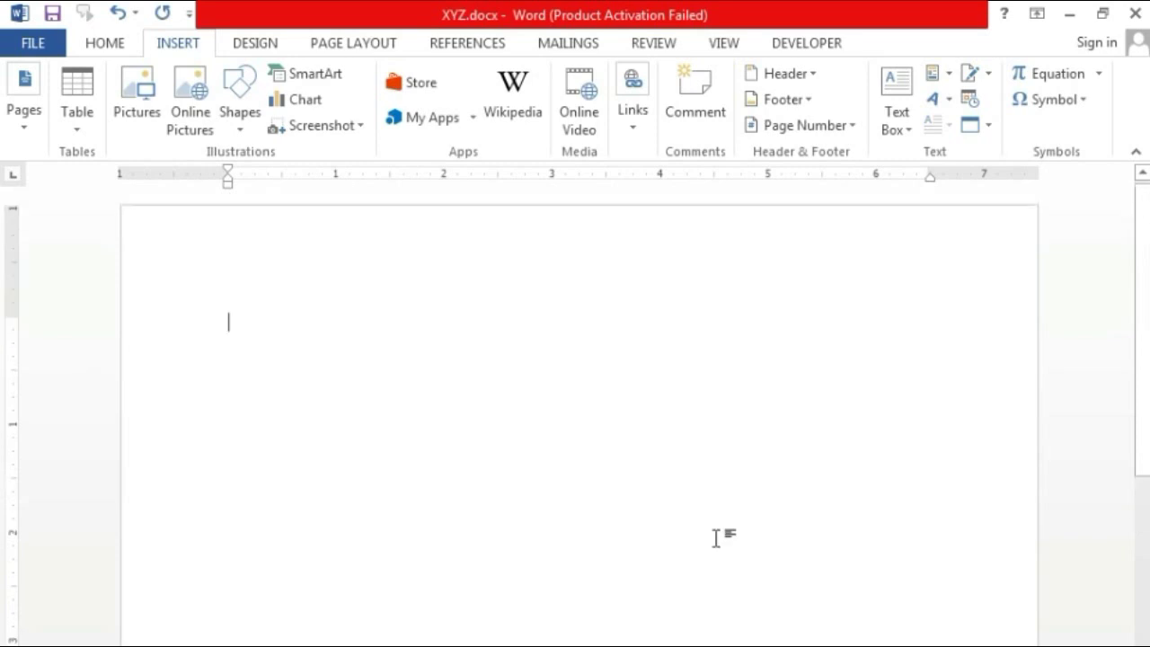
key(ctrl+z)
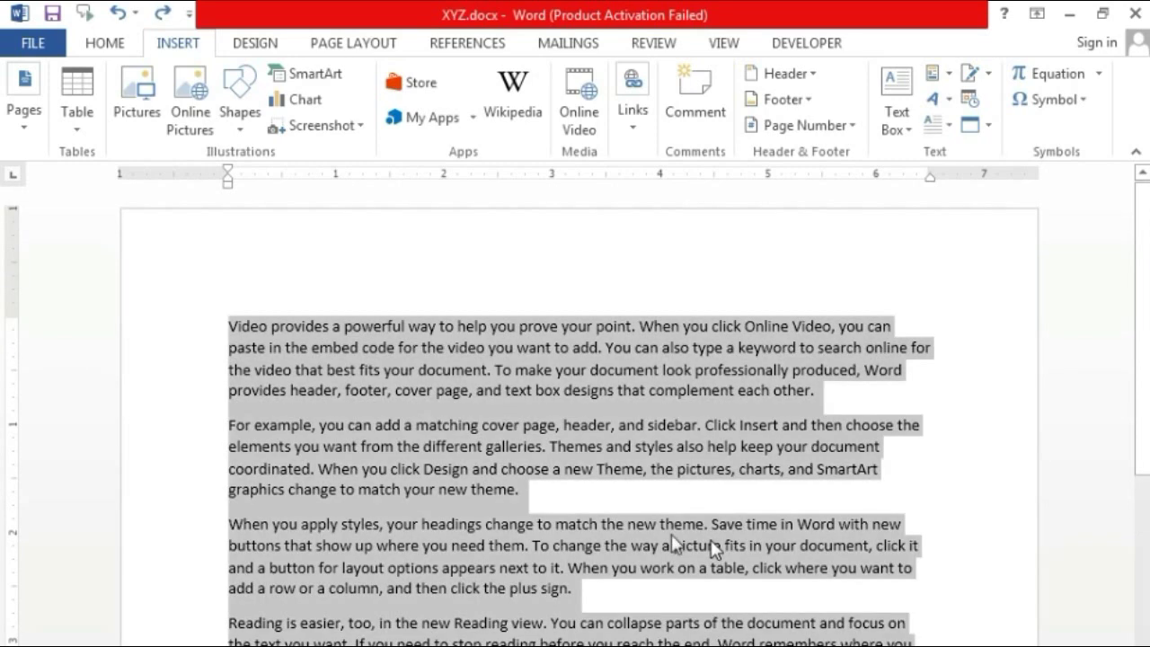
- Add the line "Chapter 1" above the first paragraph, dismissing the antivirus notification
click(228, 331)
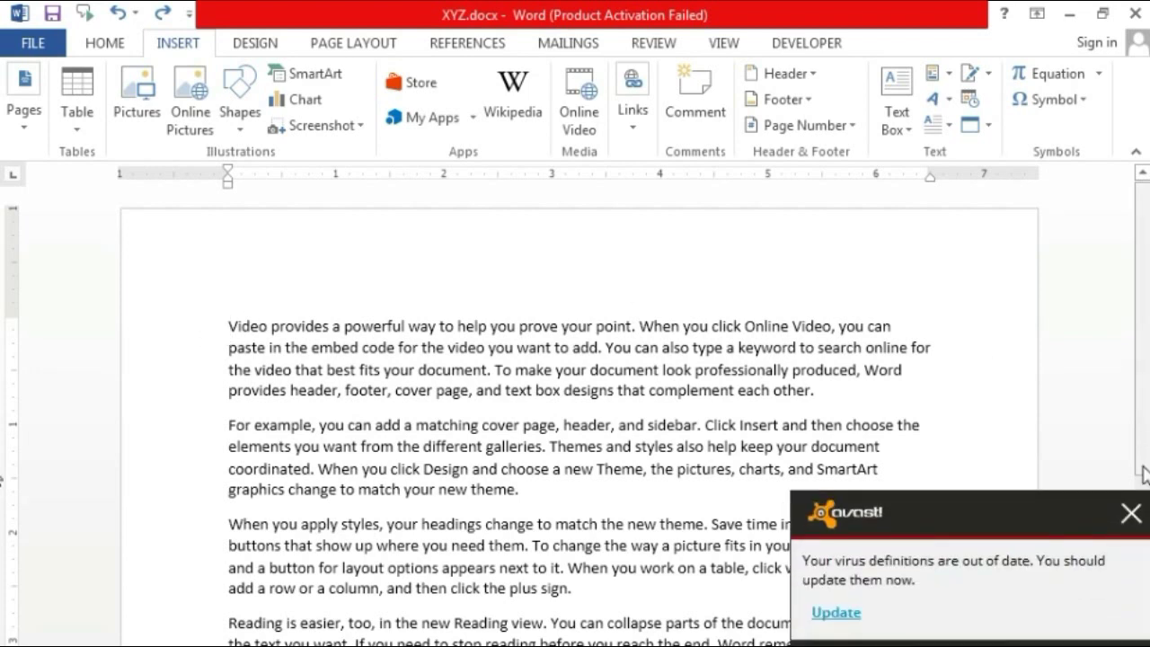
click(1132, 513)
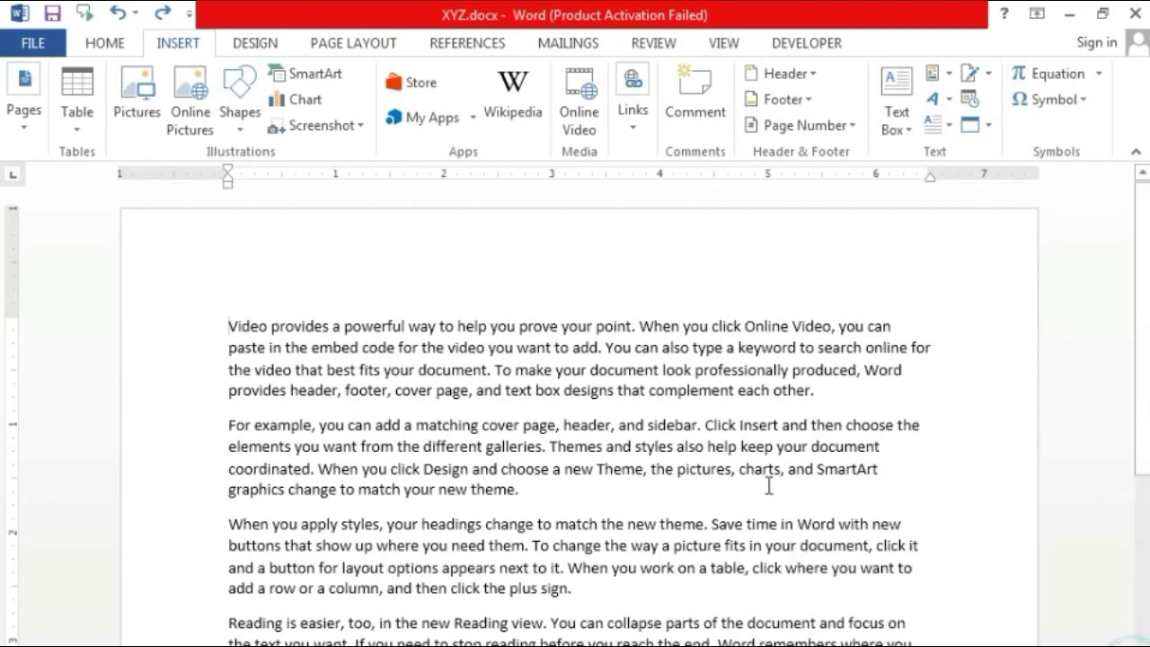
text(cha)
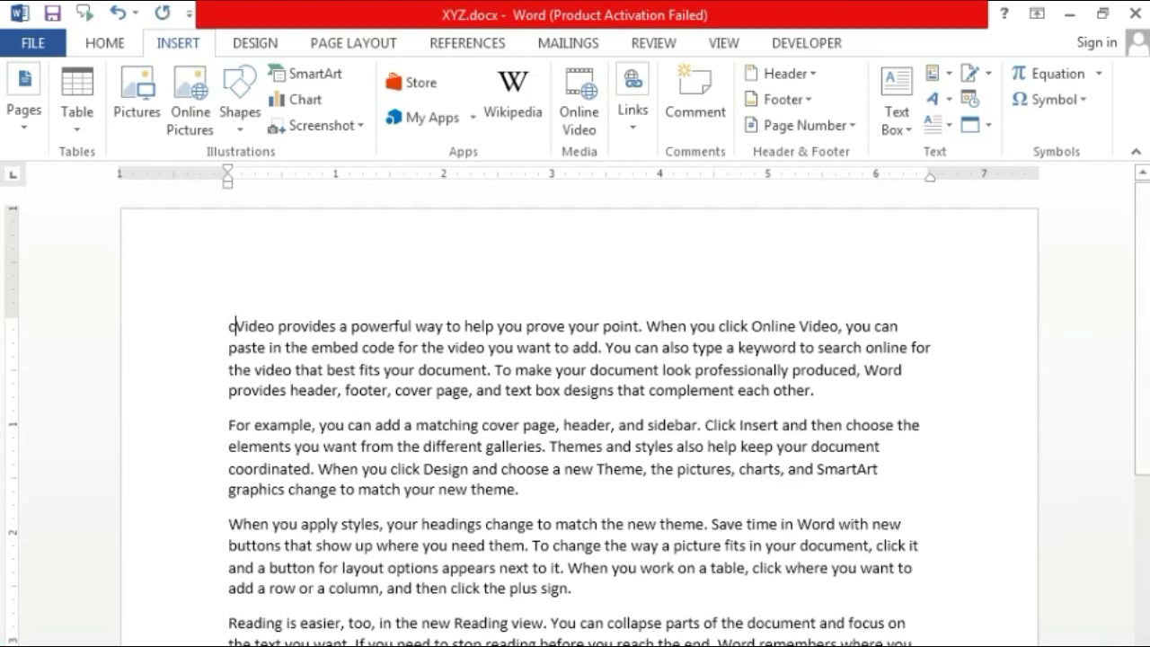
text(pter )
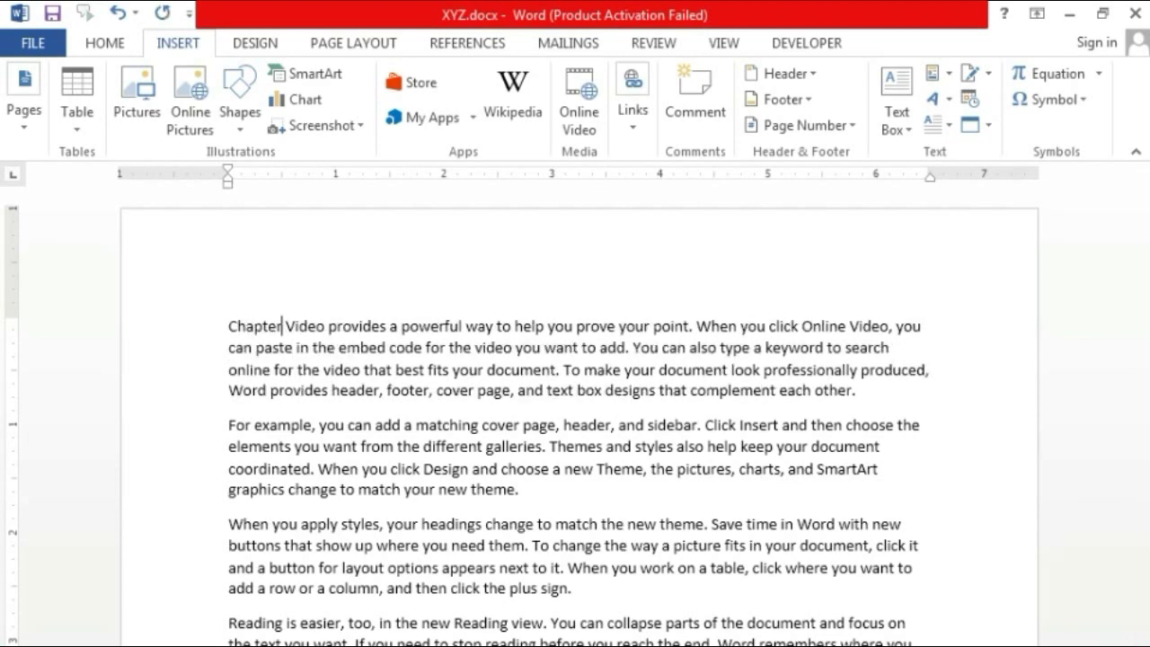
text(1)
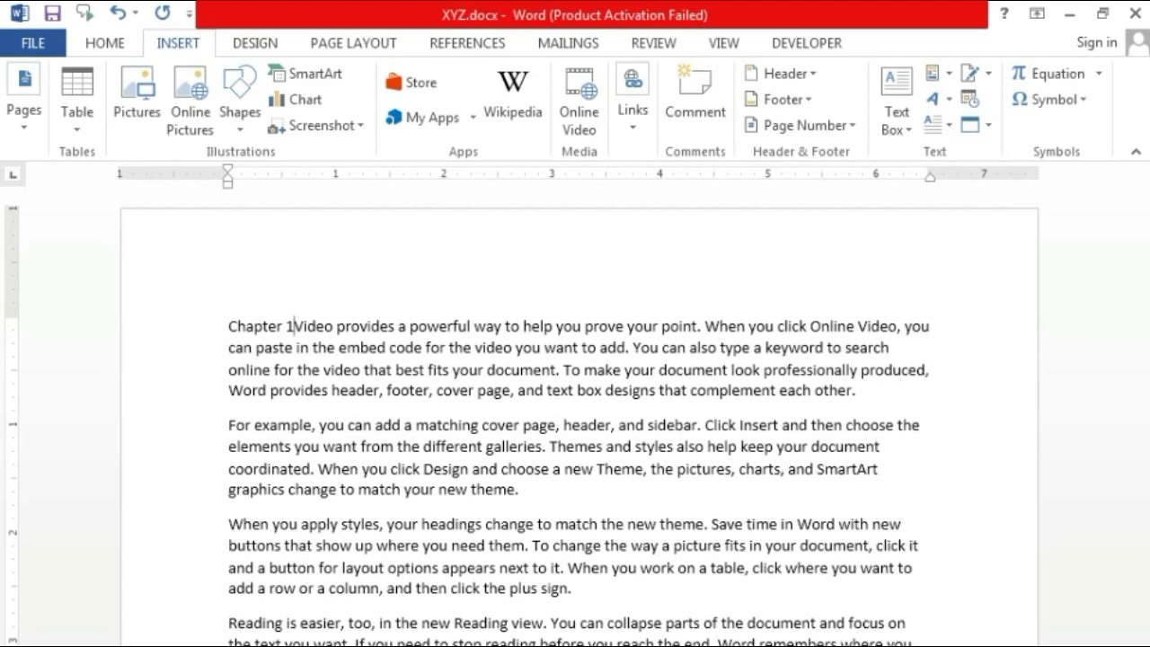
key(Return)
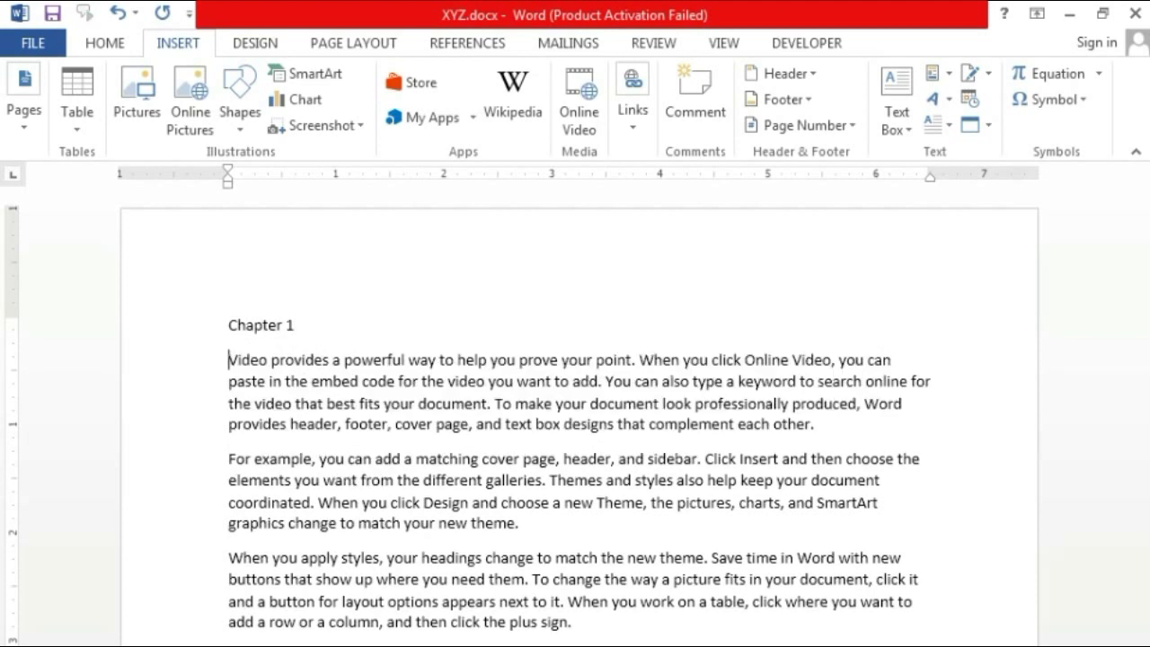
- Apply the Heading 1 style to the "Chapter 1" line
click(151, 333)
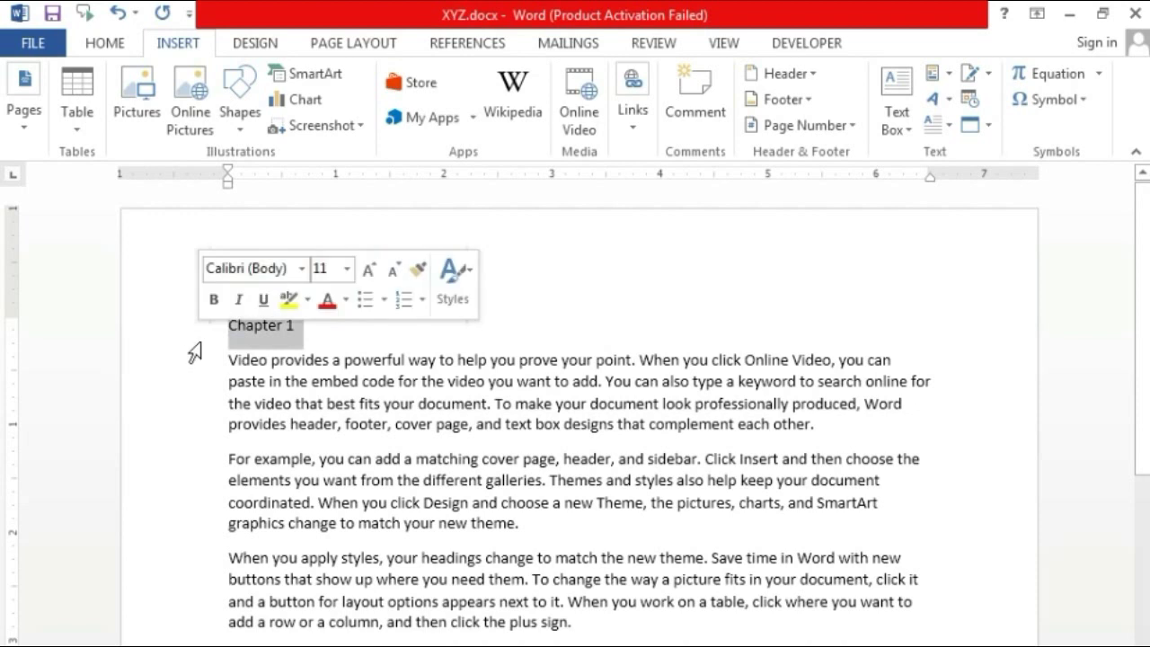
click(106, 45)
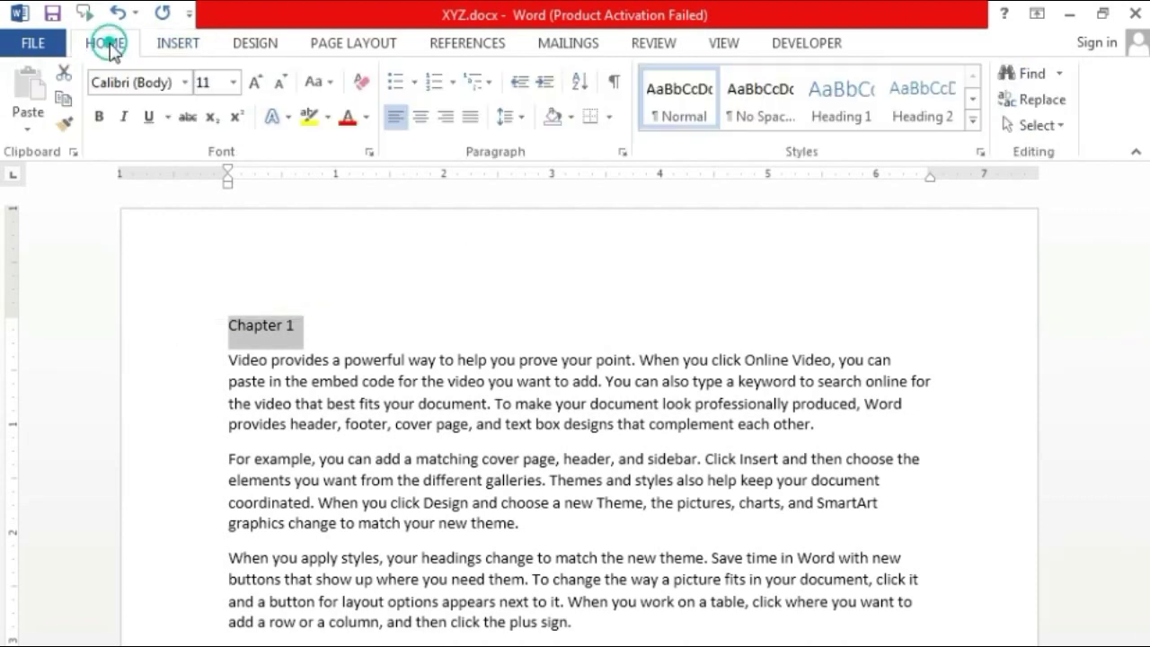
click(844, 121)
click(524, 262)
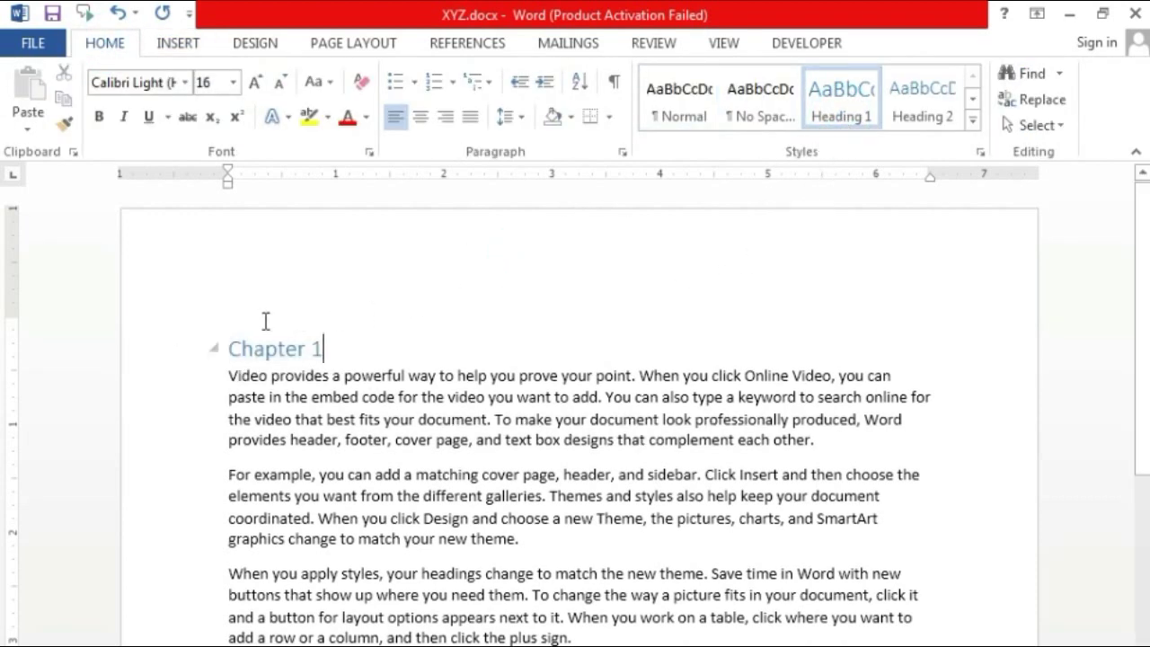
- Insert a page break in front of the "Chapter 1" heading
click(230, 348)
click(180, 40)
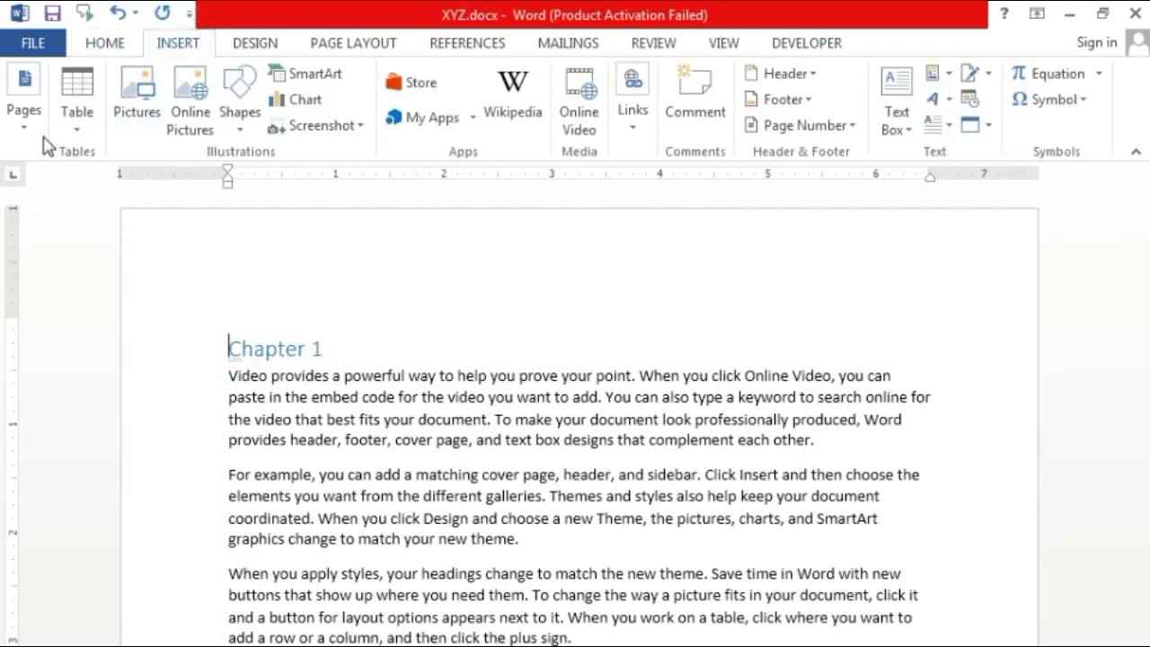
click(25, 117)
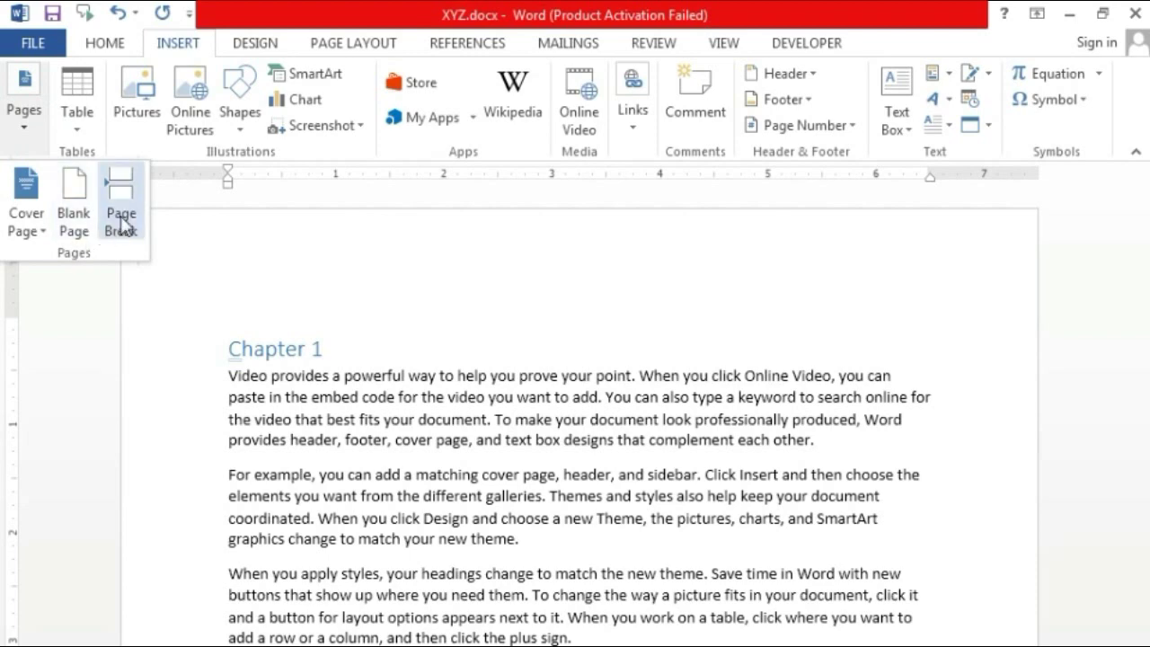
click(122, 223)
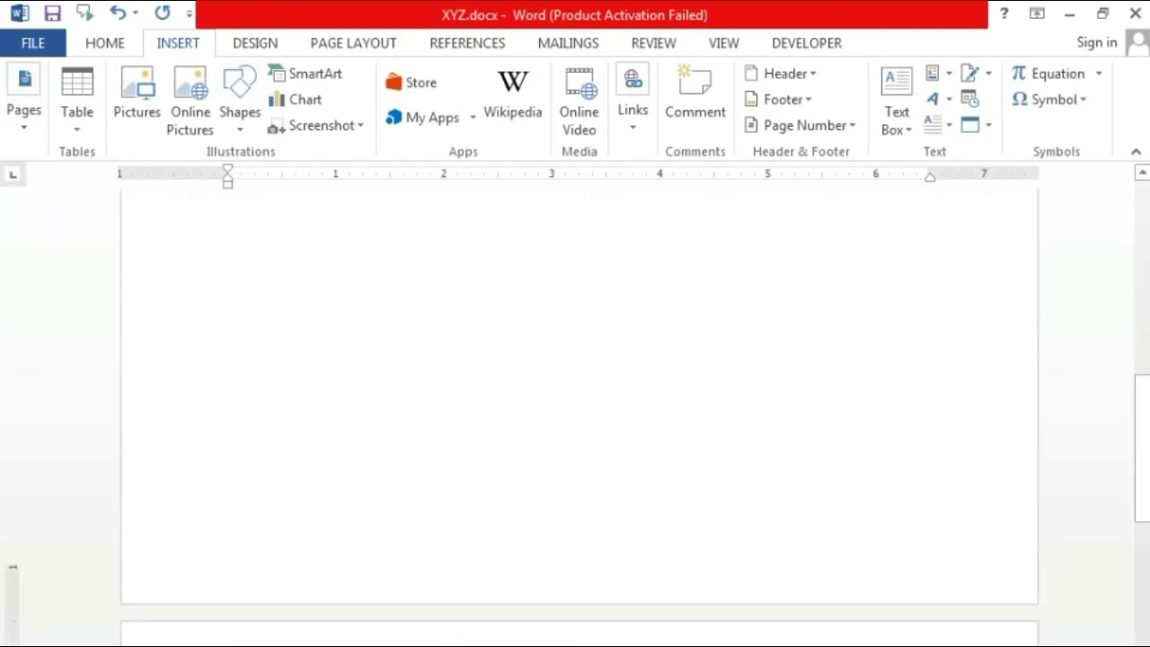
- Insert a blank page after the last paragraph at the end of the document
scroll(370, 530, down, 10)
scroll(370, 530, down, 5)
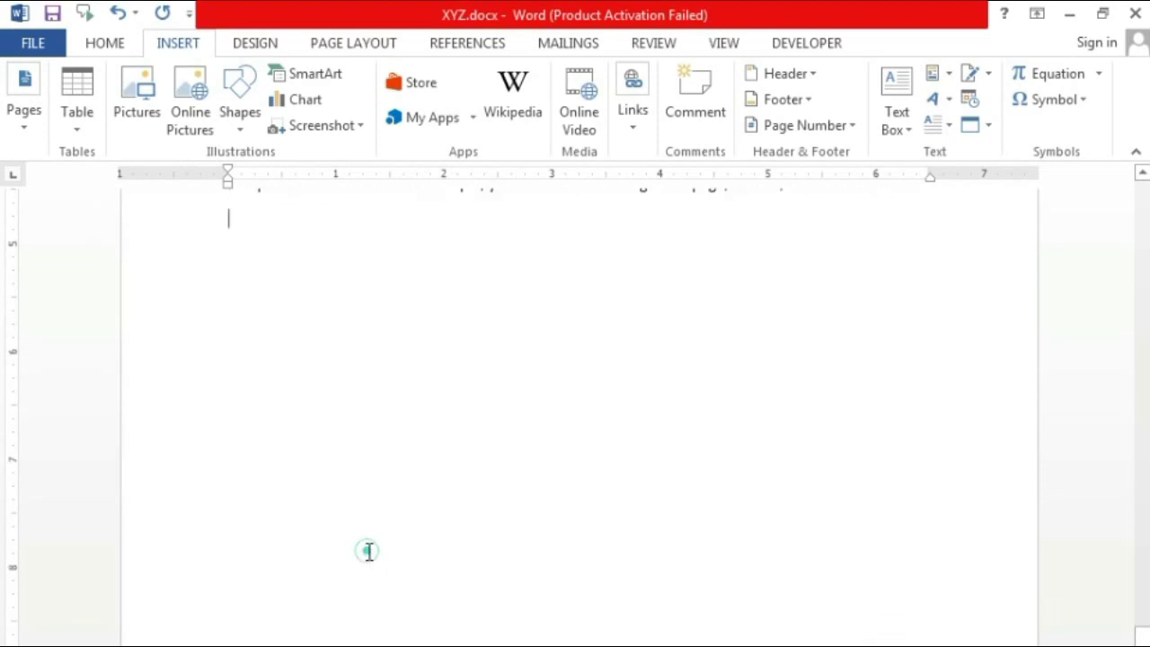
click(33, 130)
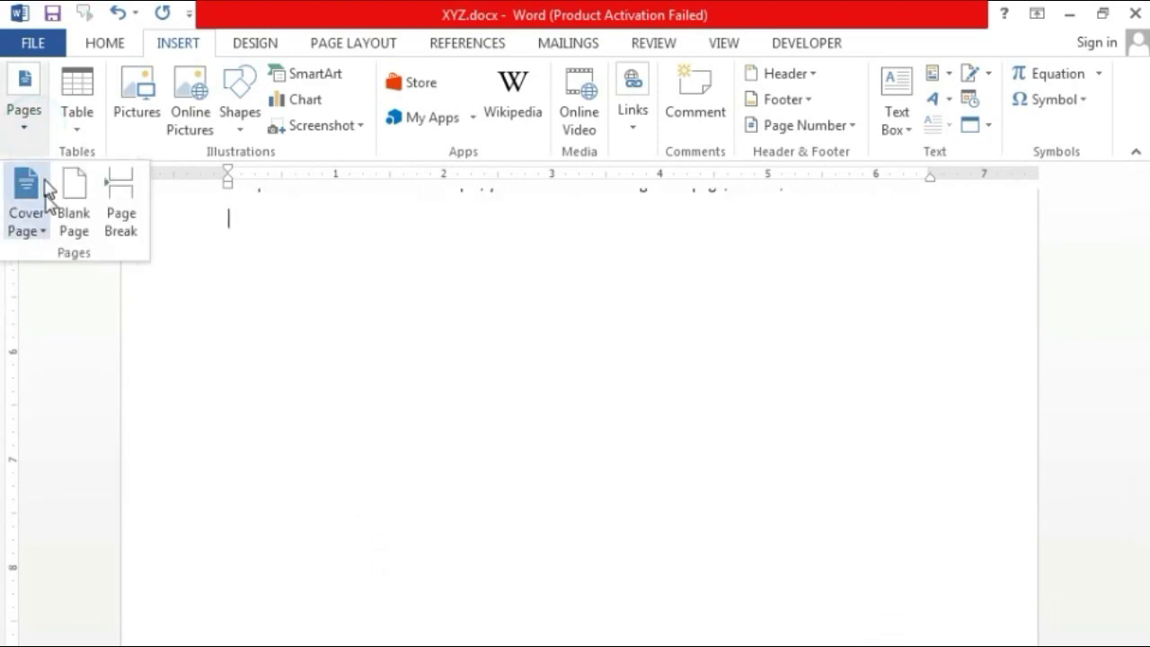
click(76, 229)
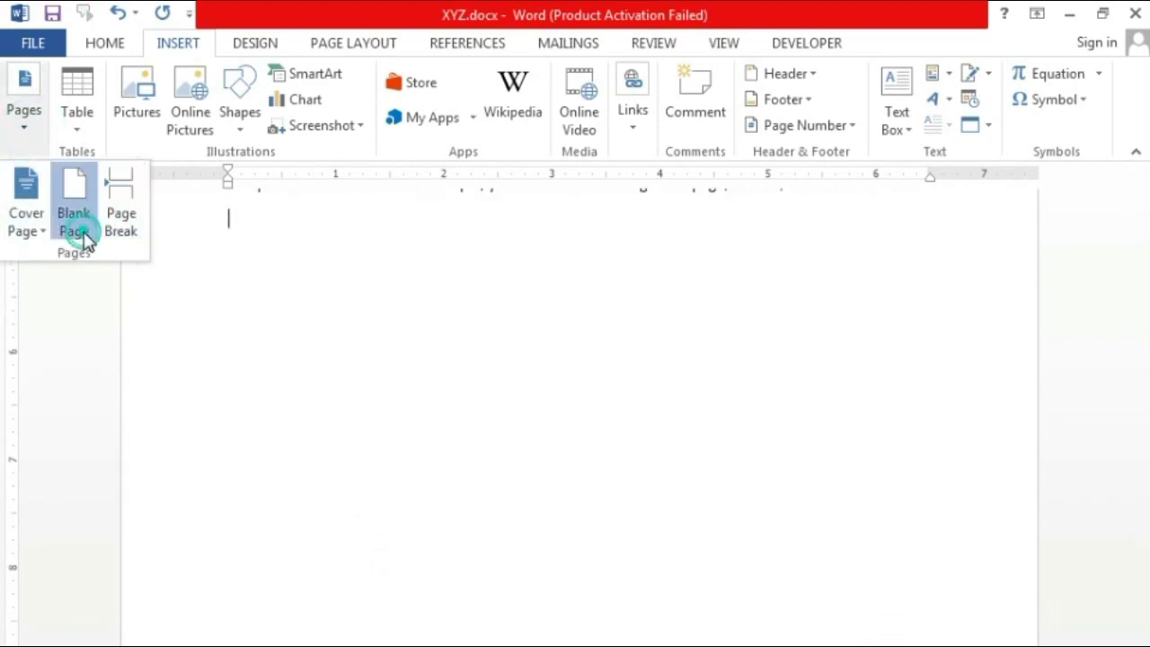
scroll(360, 467, down, 4)
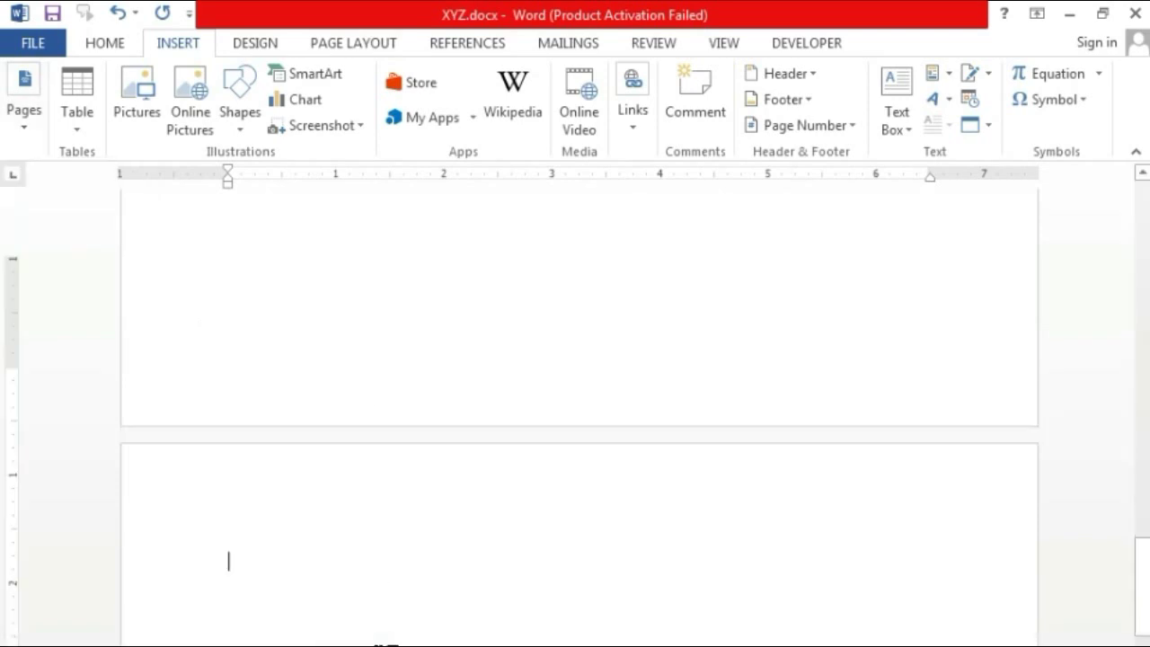
- Enter "Chapter 2" on the new last page and generate random sample paragraphs below it
text(c)
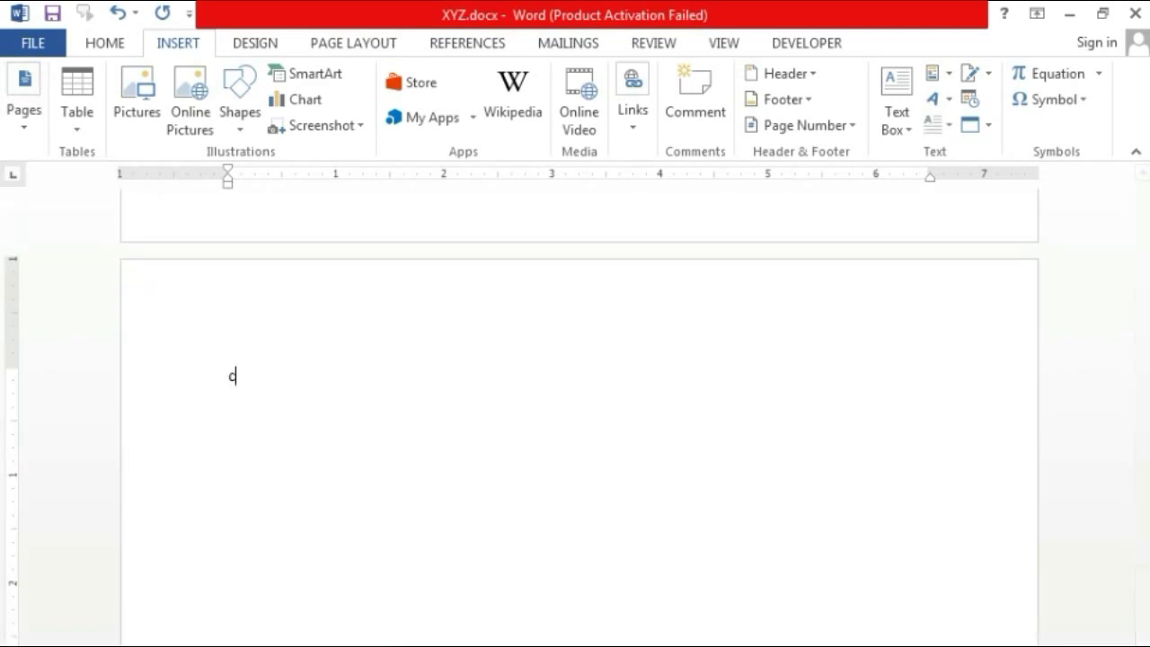
text(hapter 2)
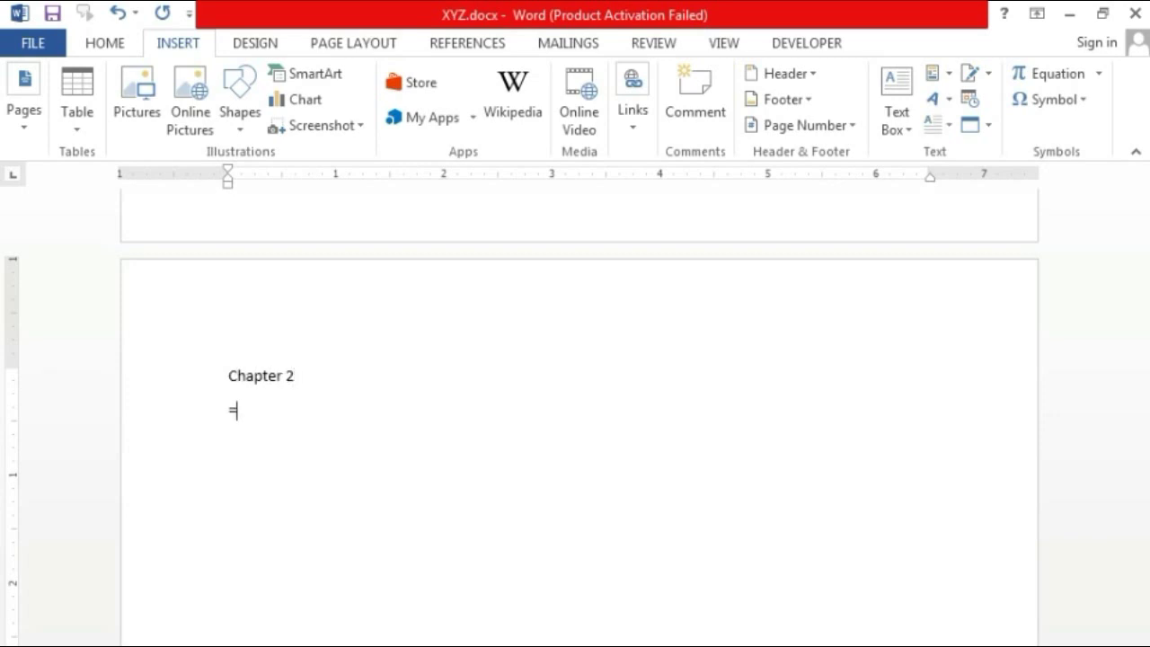
text())
key(Return)
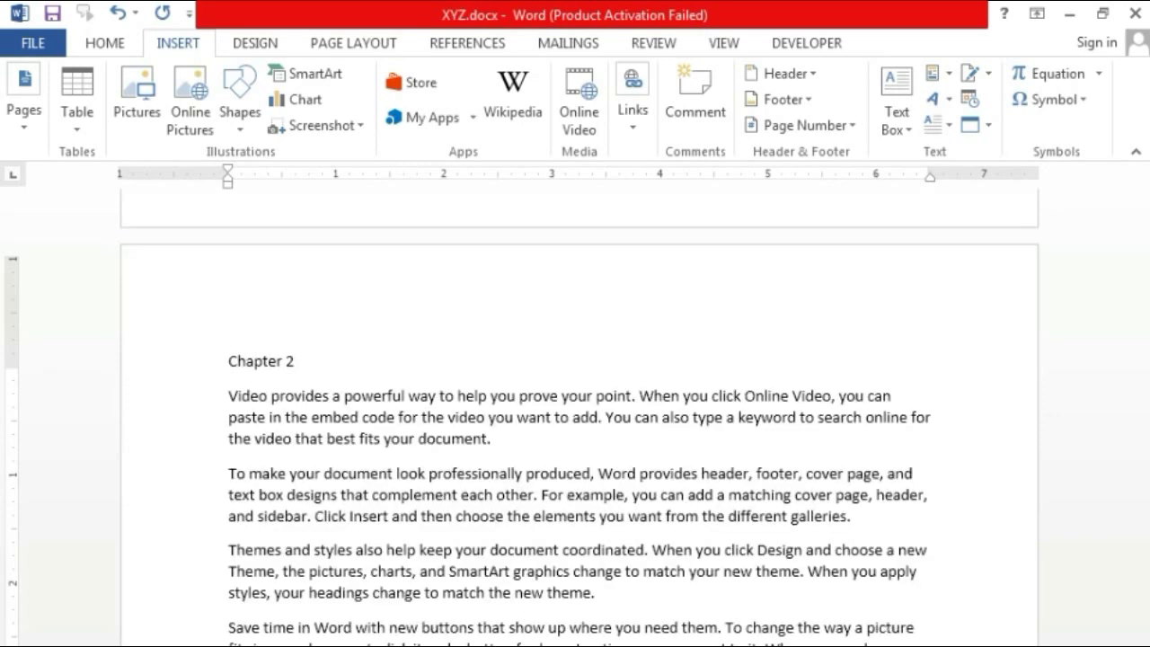
- Apply the Heading 1 style to the "Chapter 2" line
click(187, 338)
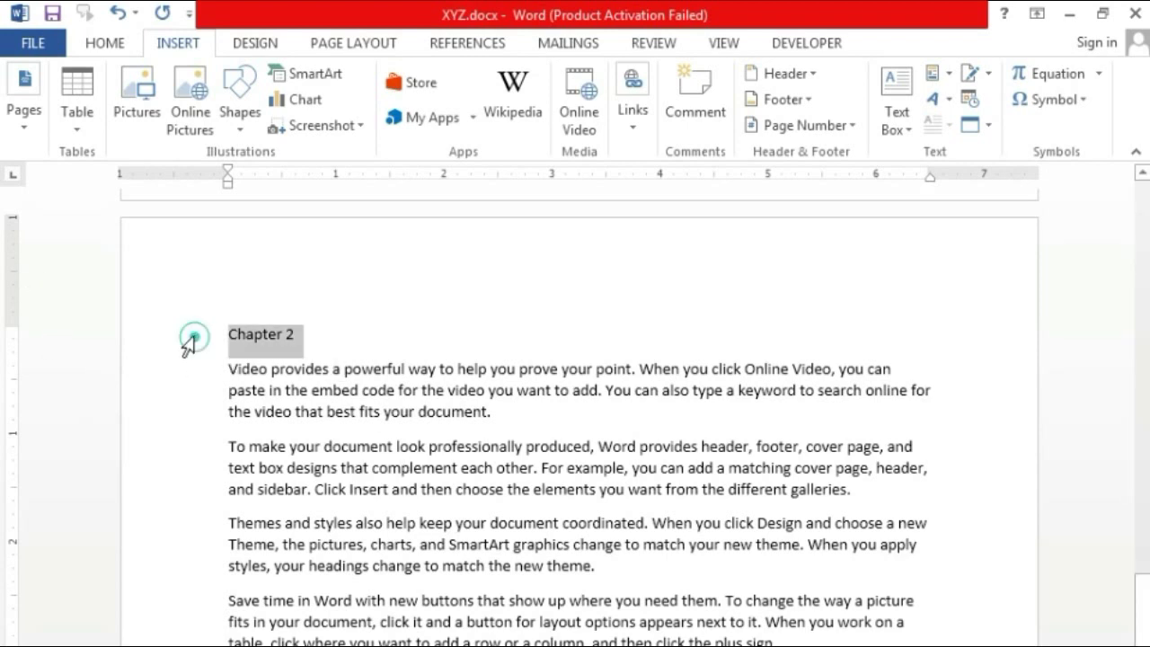
click(101, 45)
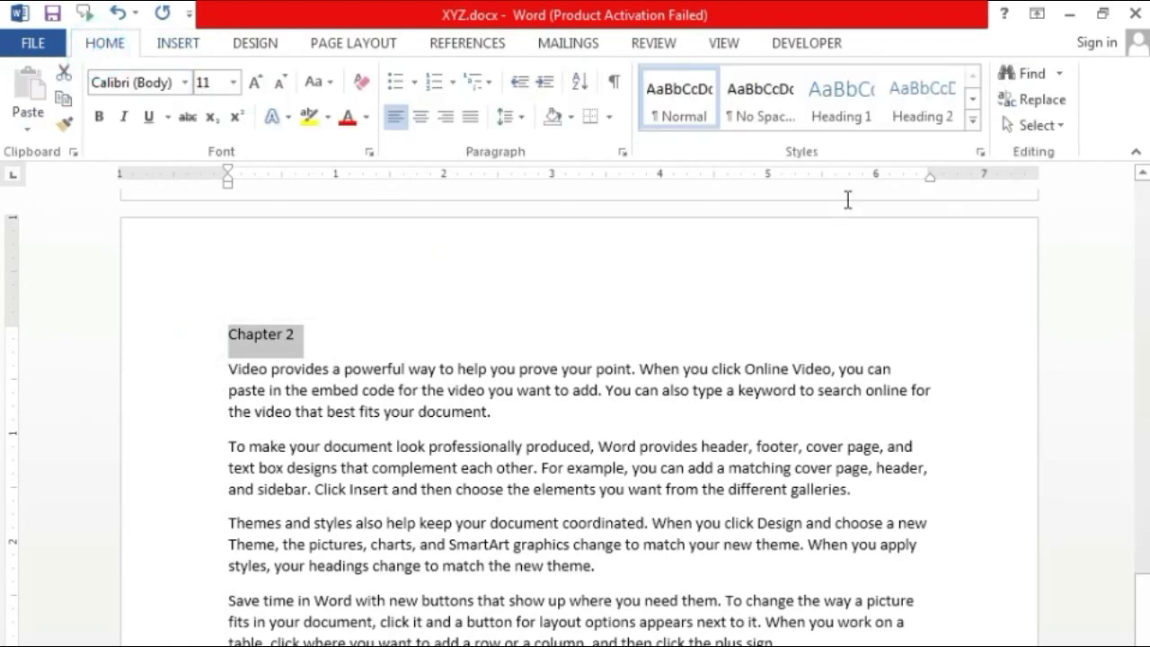
click(842, 112)
click(542, 332)
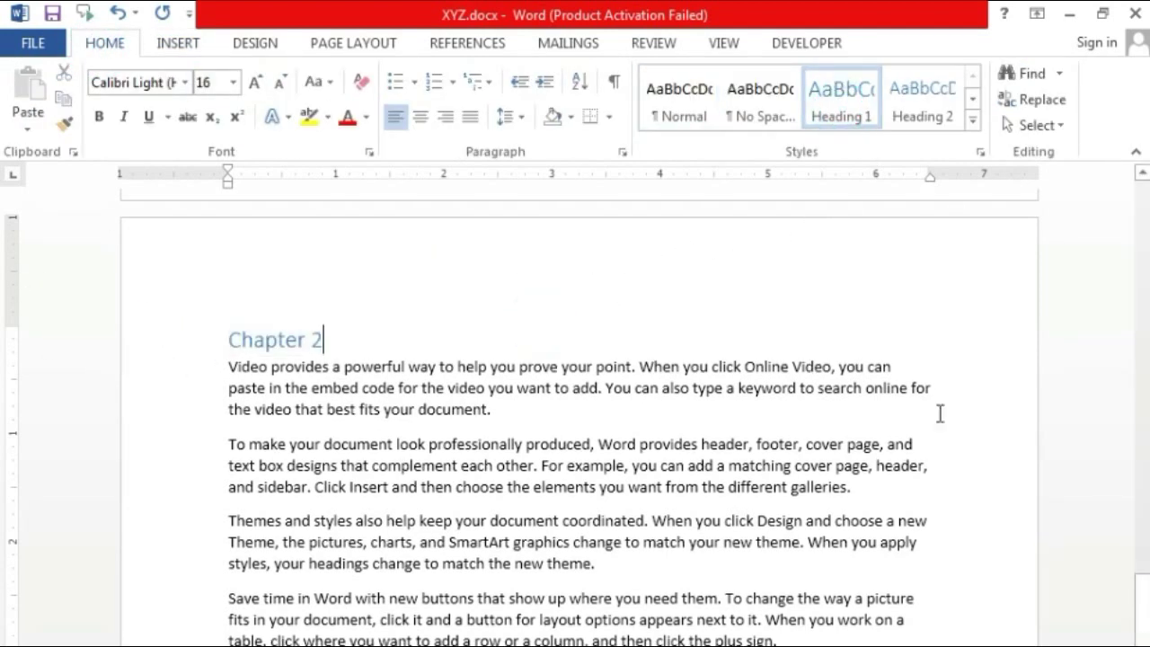
- Enter the title "Table of Contents" at the start of the document's blank first page
scroll(3, 539, up, 10)
scroll(3, 351, up, 10)
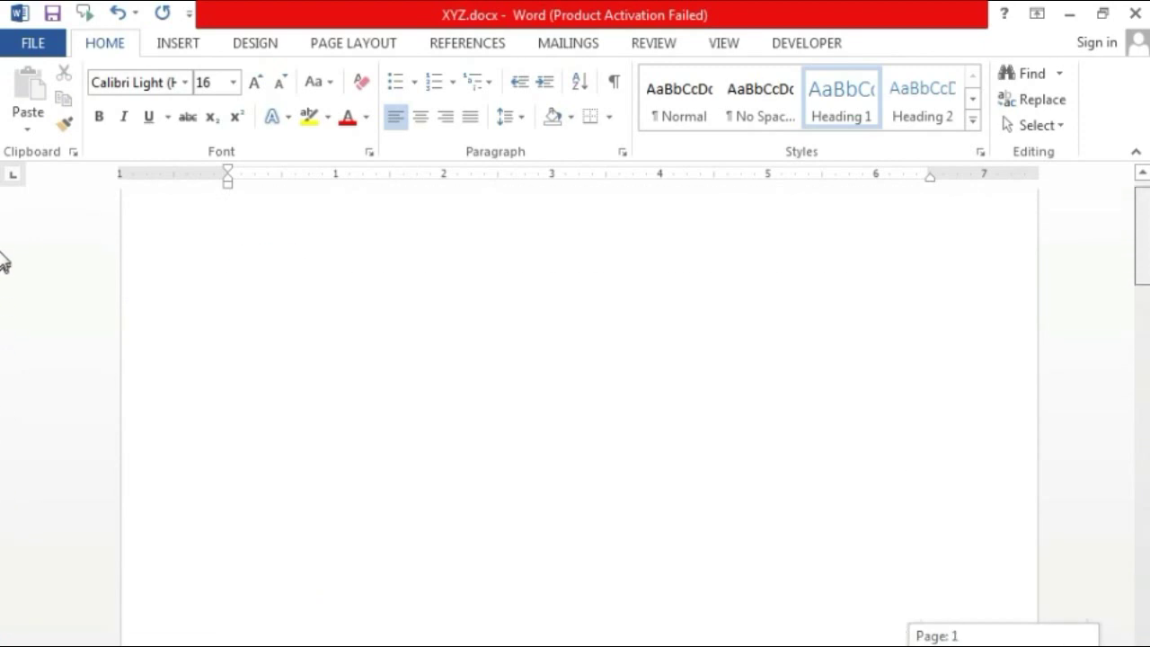
click(545, 334)
click(230, 330)
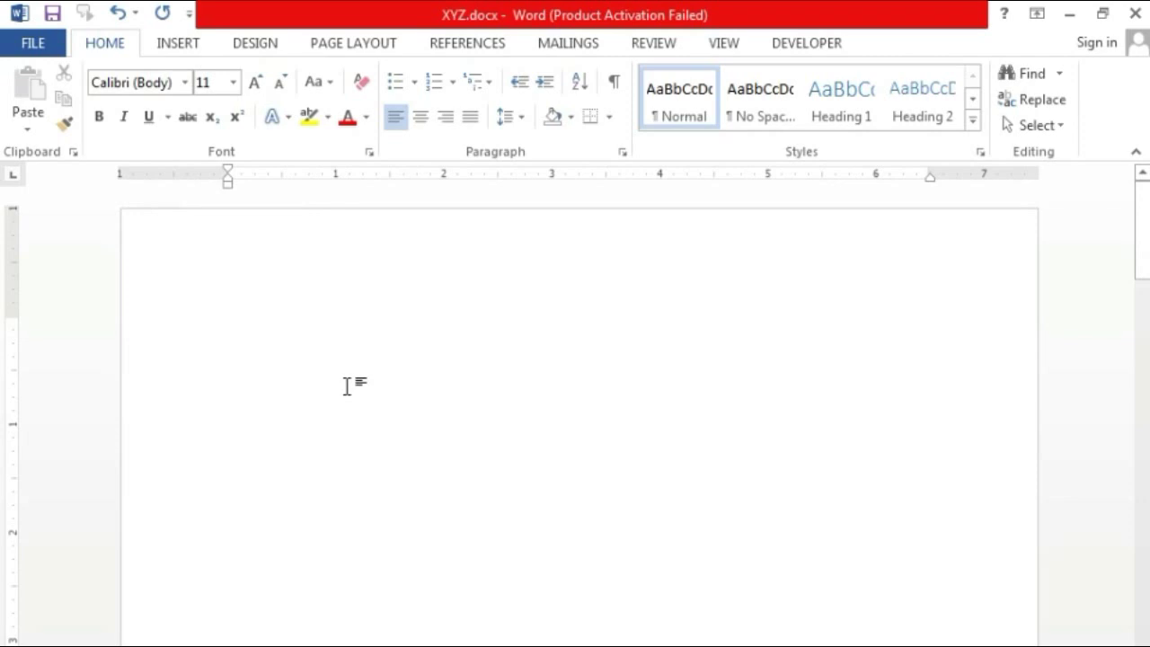
text(Table of Contents)
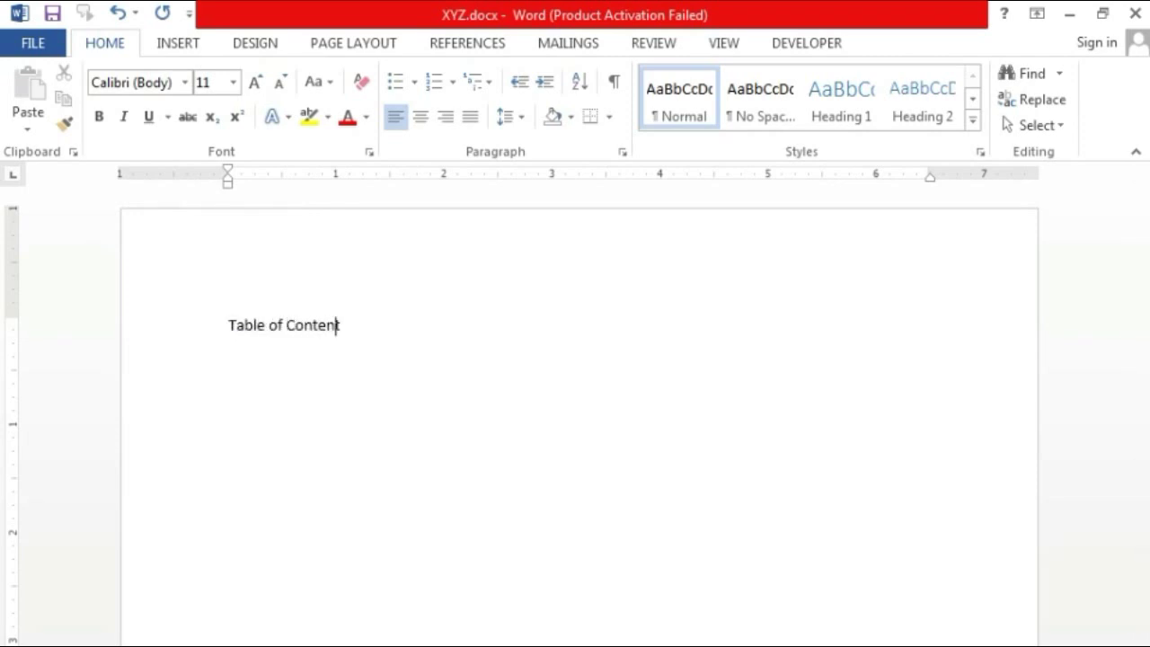
- Insert a table with three columns and three rows below the "Table of Contents" title
click(179, 45)
click(77, 121)
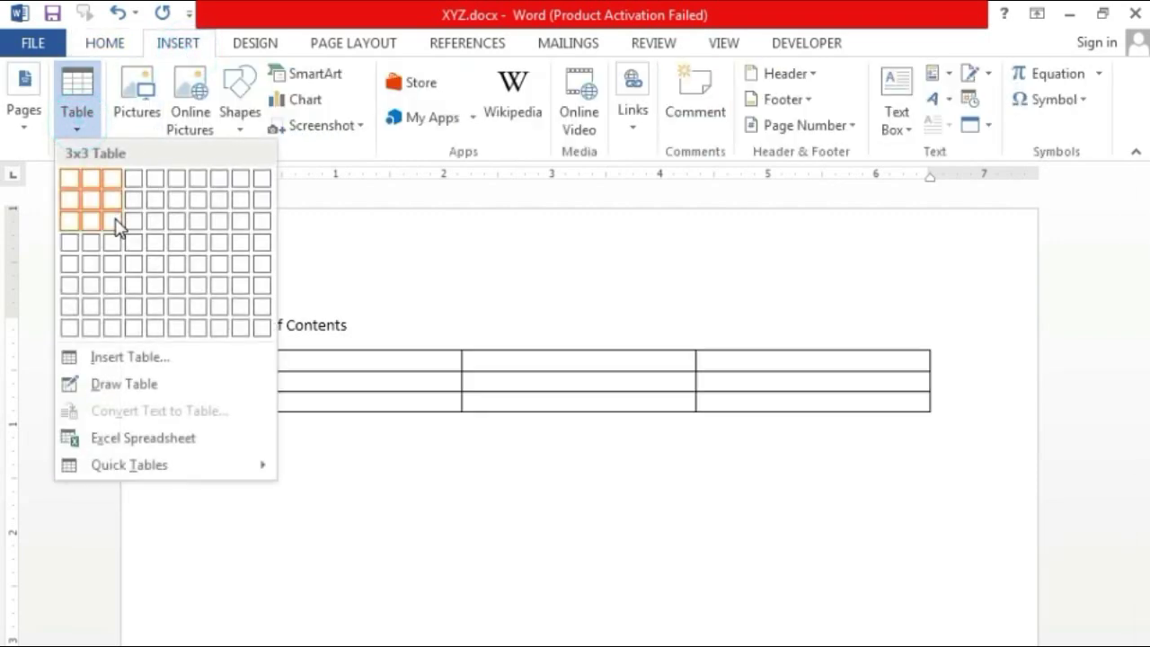
click(115, 223)
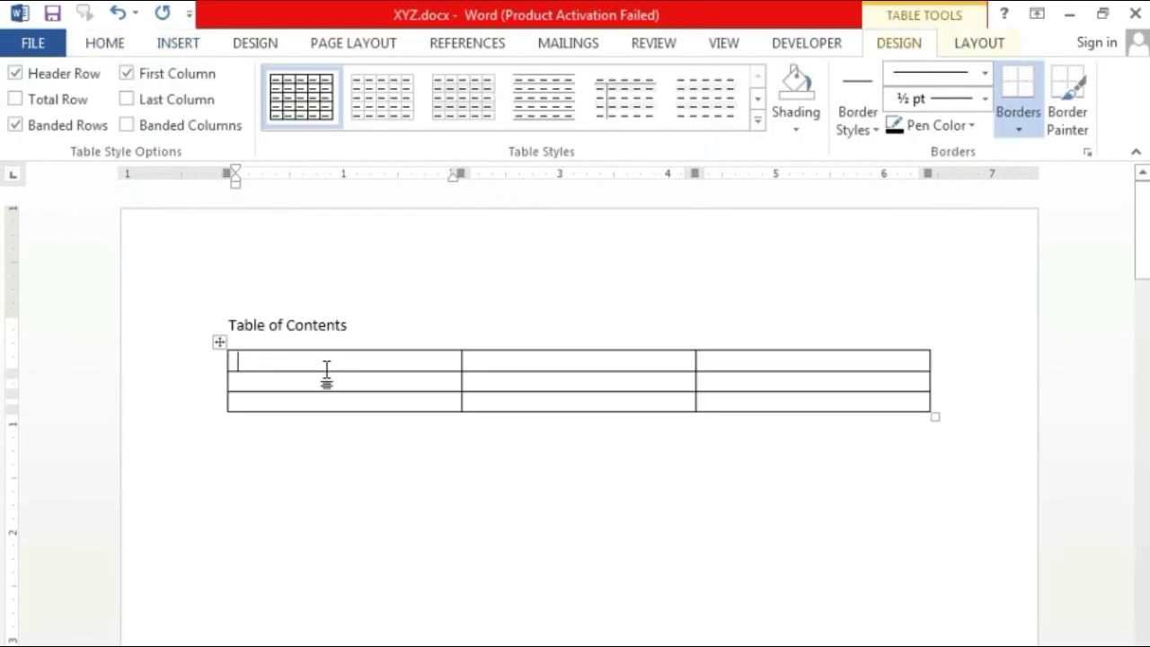
- Fill the table's header row with "S.NO.", "CHAPTERS" and "PAGE NO."
text(S.NO.)
key(Tab)
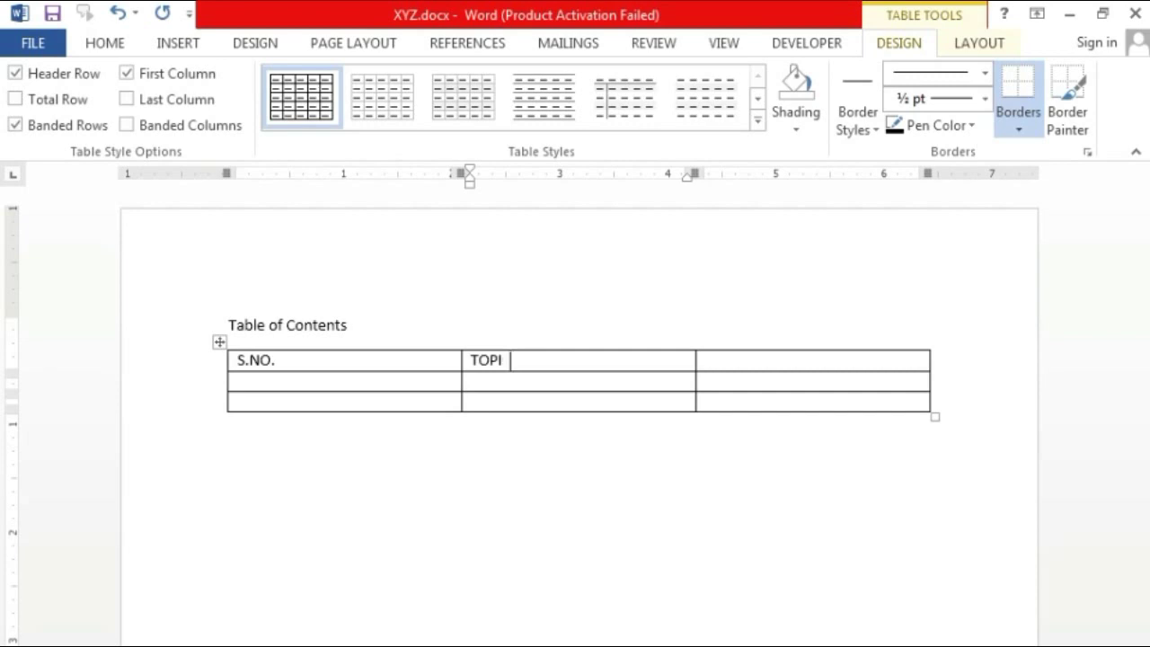
key(BackSpace)
key(BackSpace)
key(BackSpace)
key(BackSpace)
key(Tab)
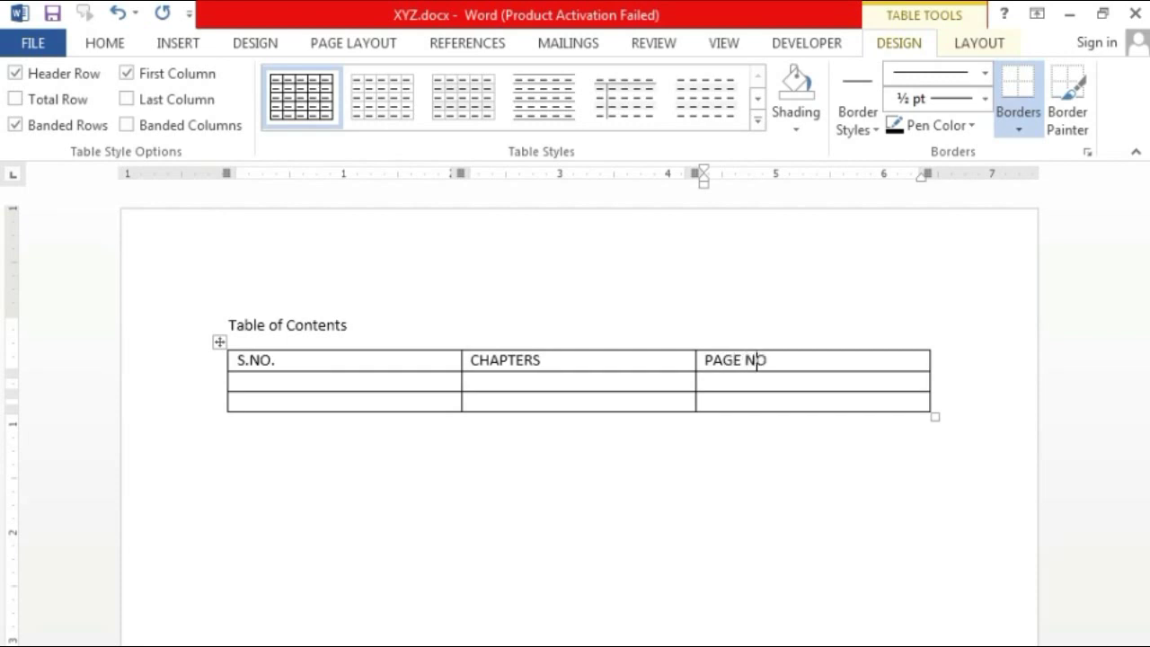
- Number the two rows below the header 1 and 2 in the S.NO. column
click(372, 388)
text(1)
key(Down)
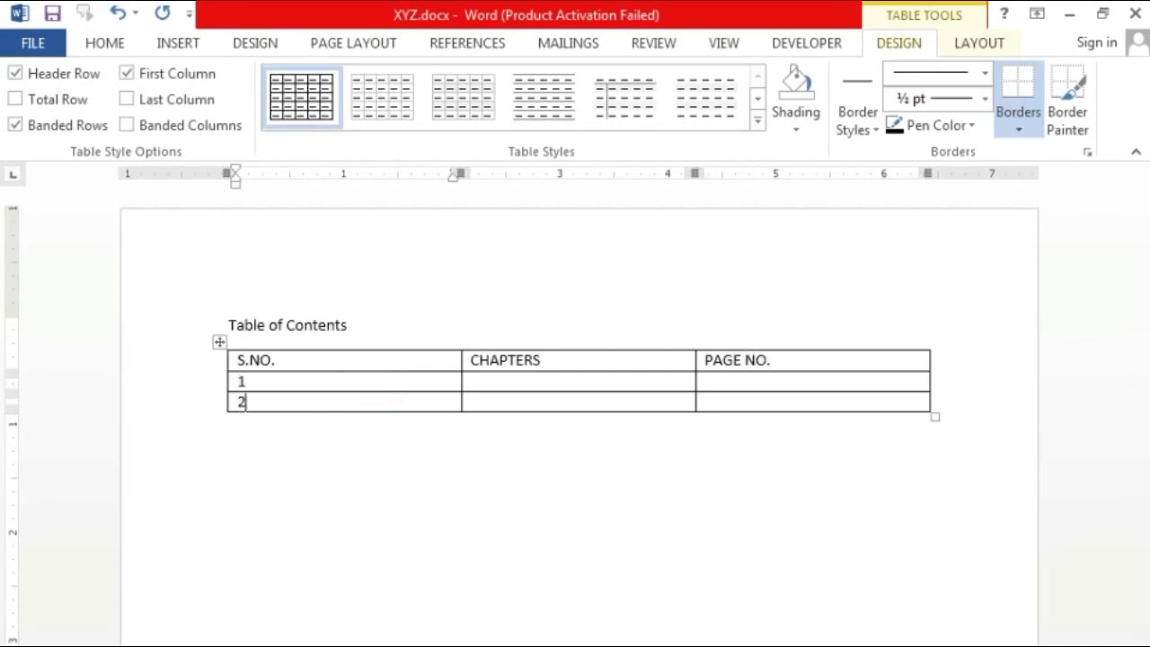
text(2)
click(589, 381)
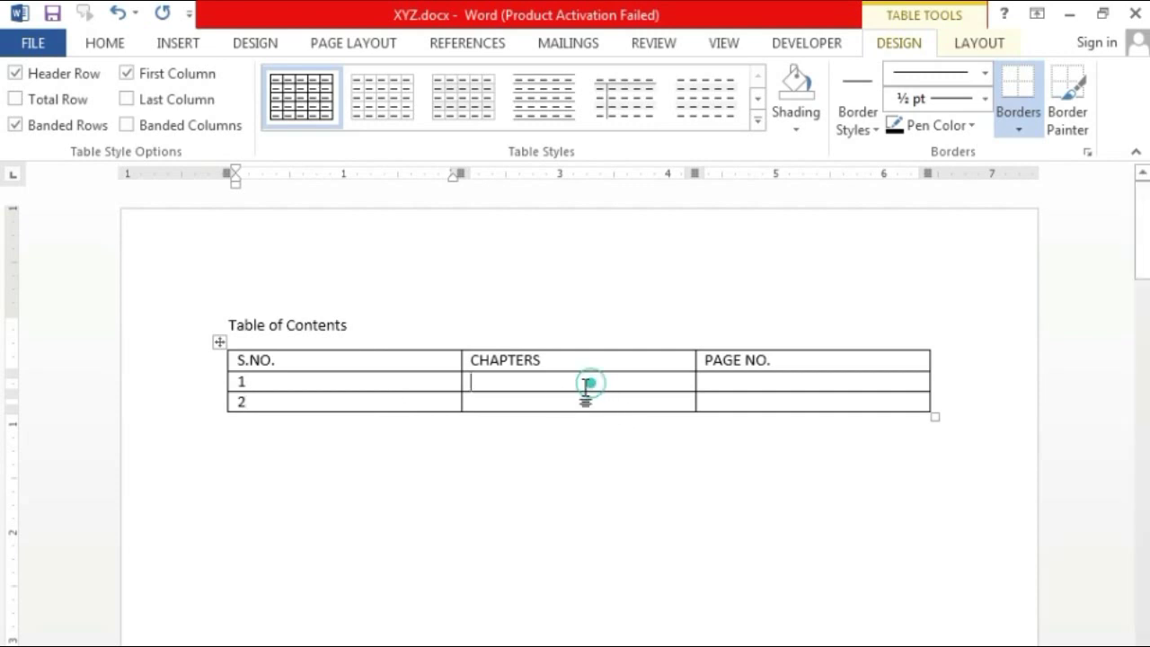
- Centre the "Table of Contents" title and enlarge its font by several sizes
click(128, 327)
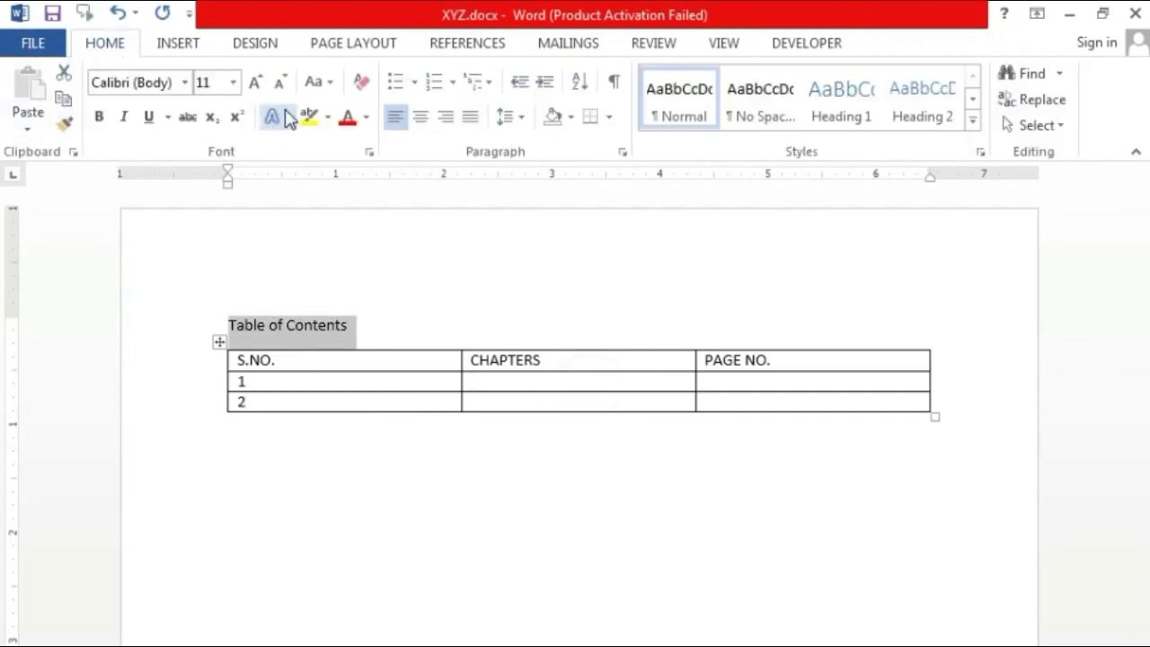
click(419, 117)
click(256, 83)
click(256, 83)
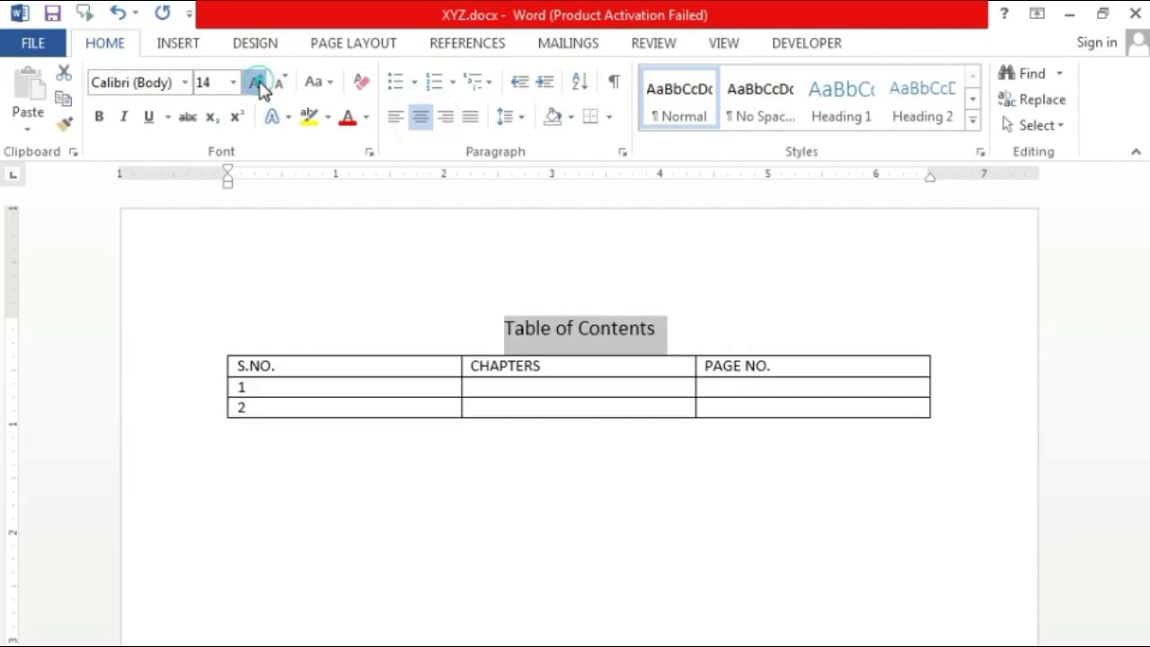
click(257, 83)
click(257, 84)
click(257, 84)
click(257, 83)
click(257, 82)
- Insert a hyperlinked cross-reference to the heading text of Chapter 1 in row 1 of the CHAPTERS column
click(517, 411)
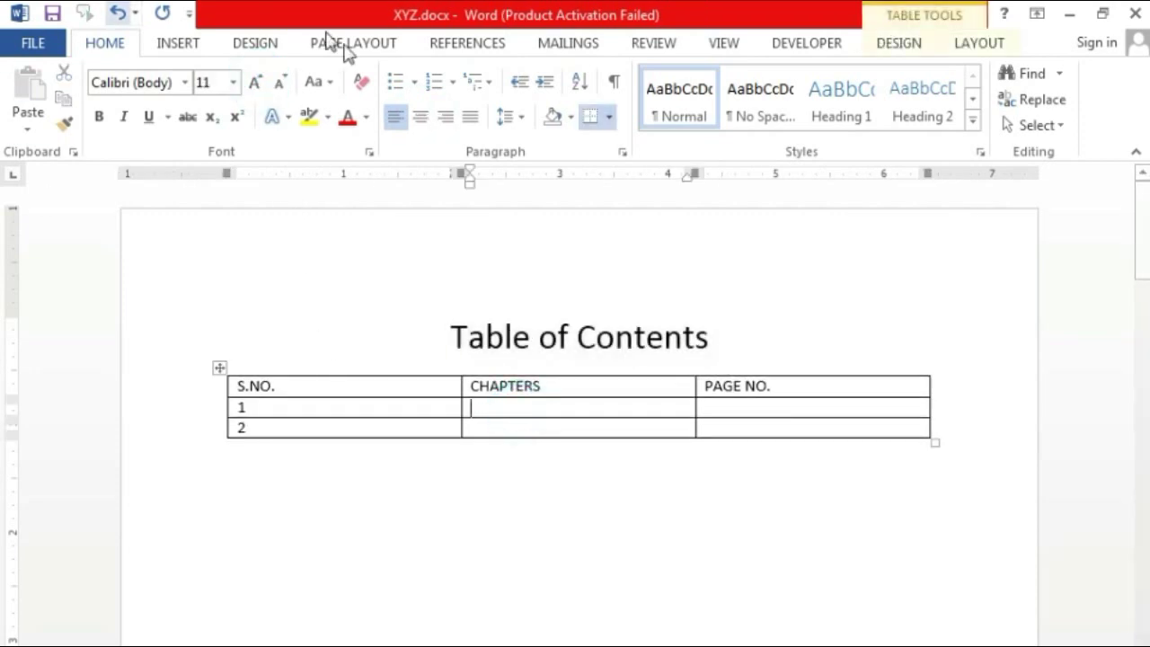
click(184, 45)
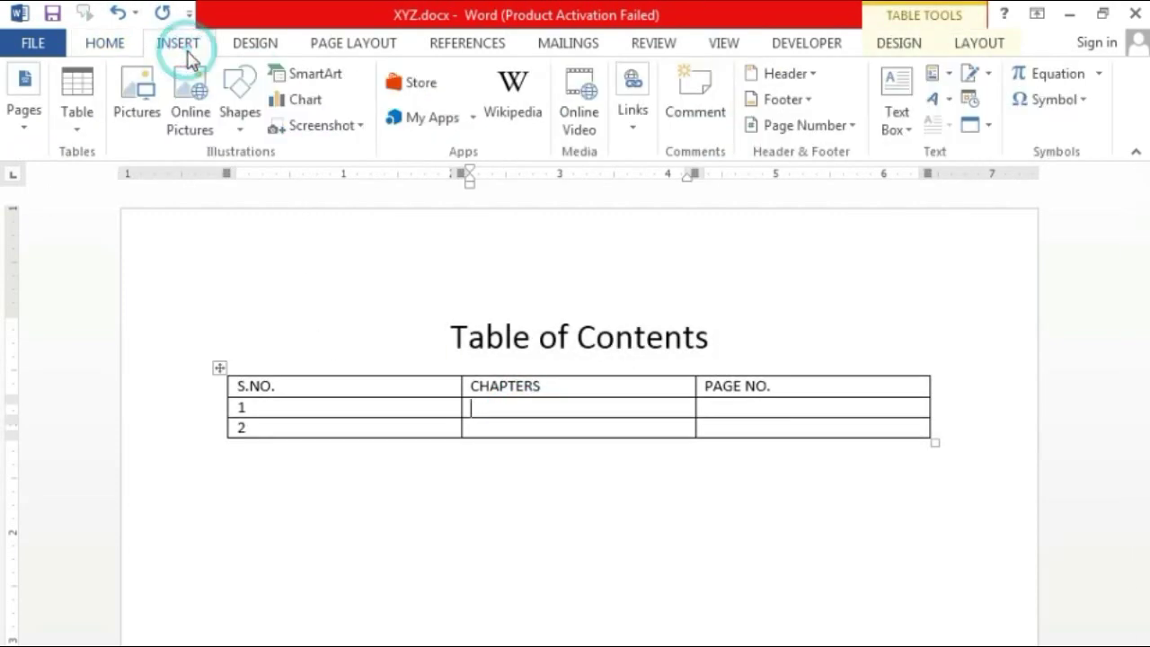
click(632, 135)
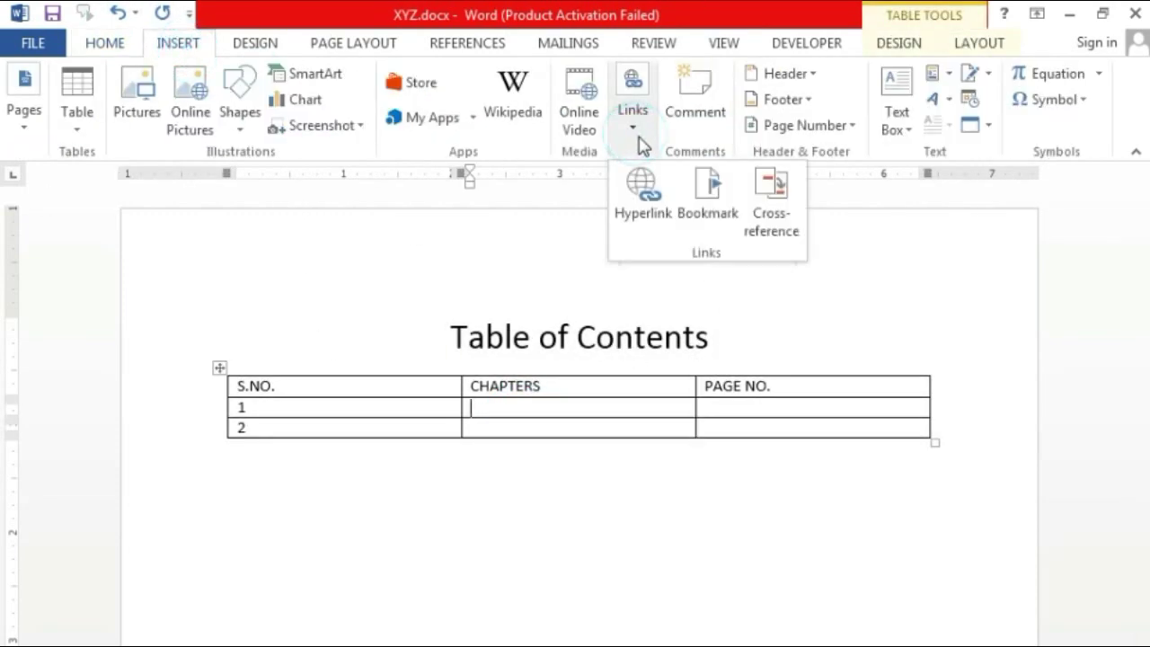
click(778, 228)
drag(657, 292, 784, 315)
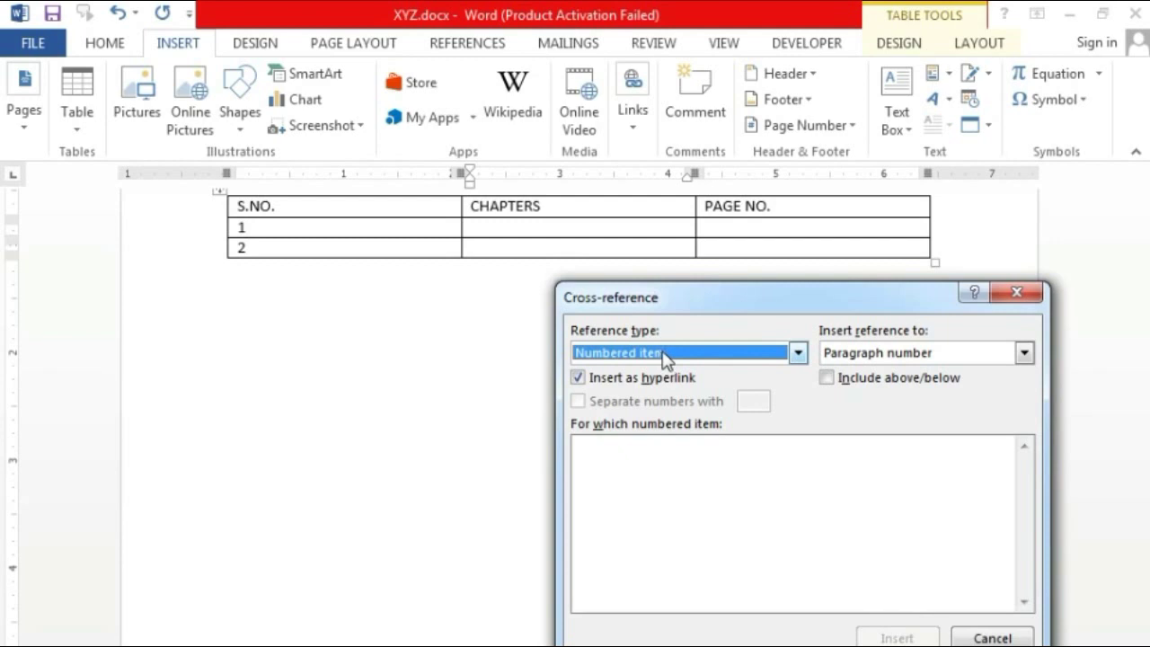
click(794, 354)
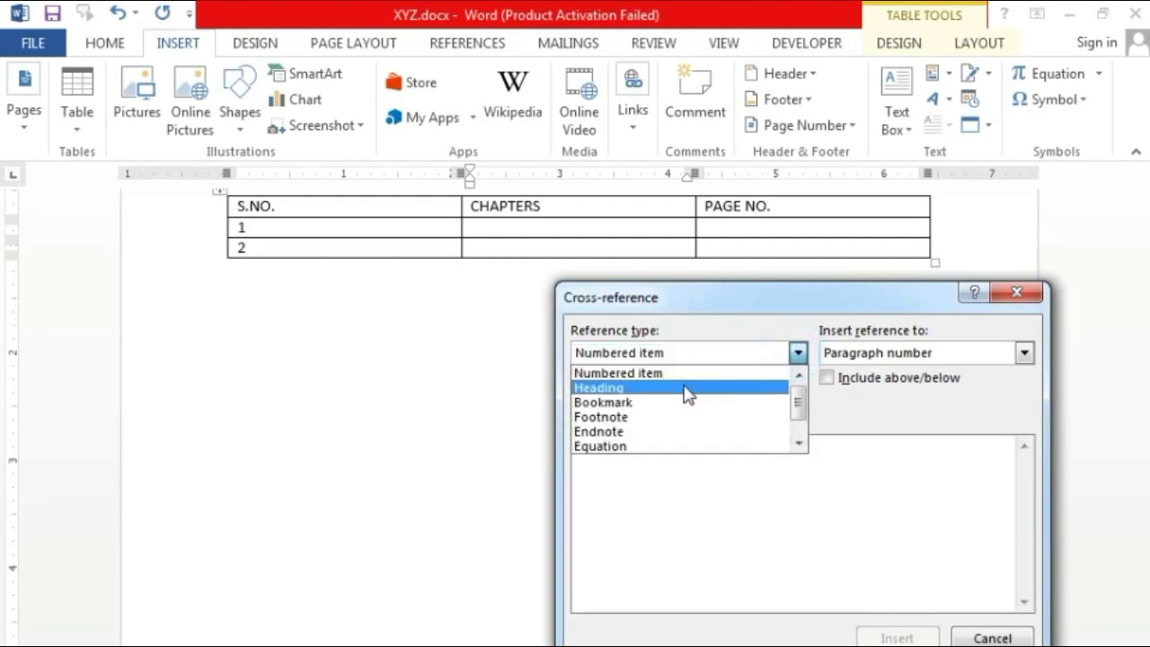
click(656, 392)
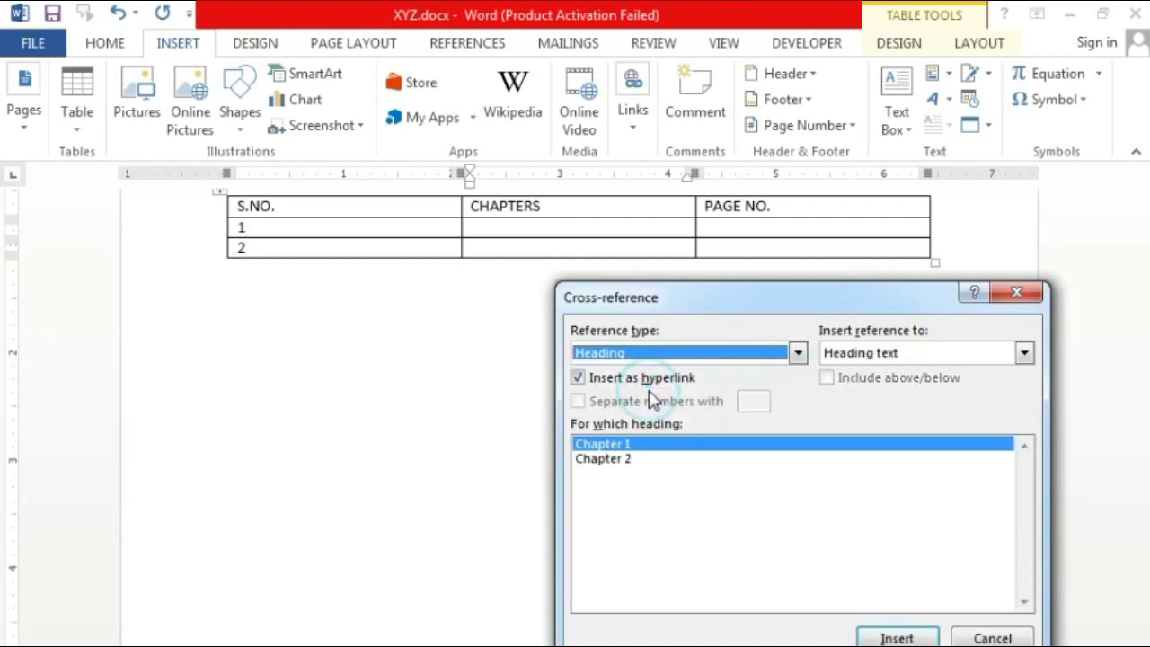
click(1024, 352)
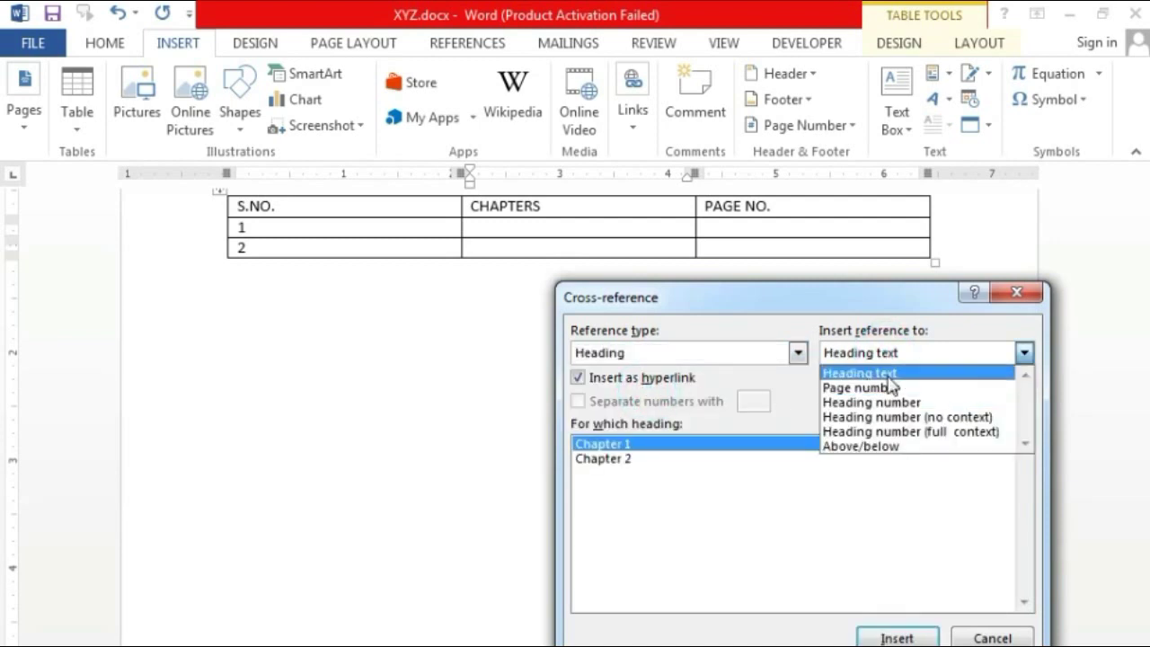
click(876, 374)
click(618, 445)
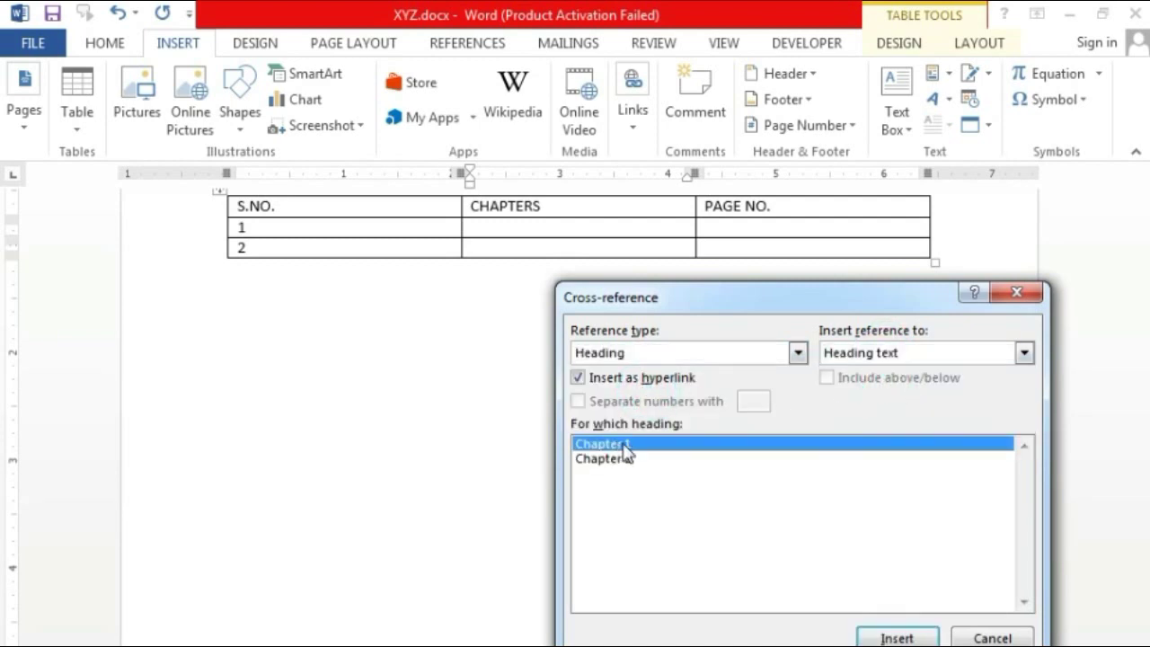
click(899, 638)
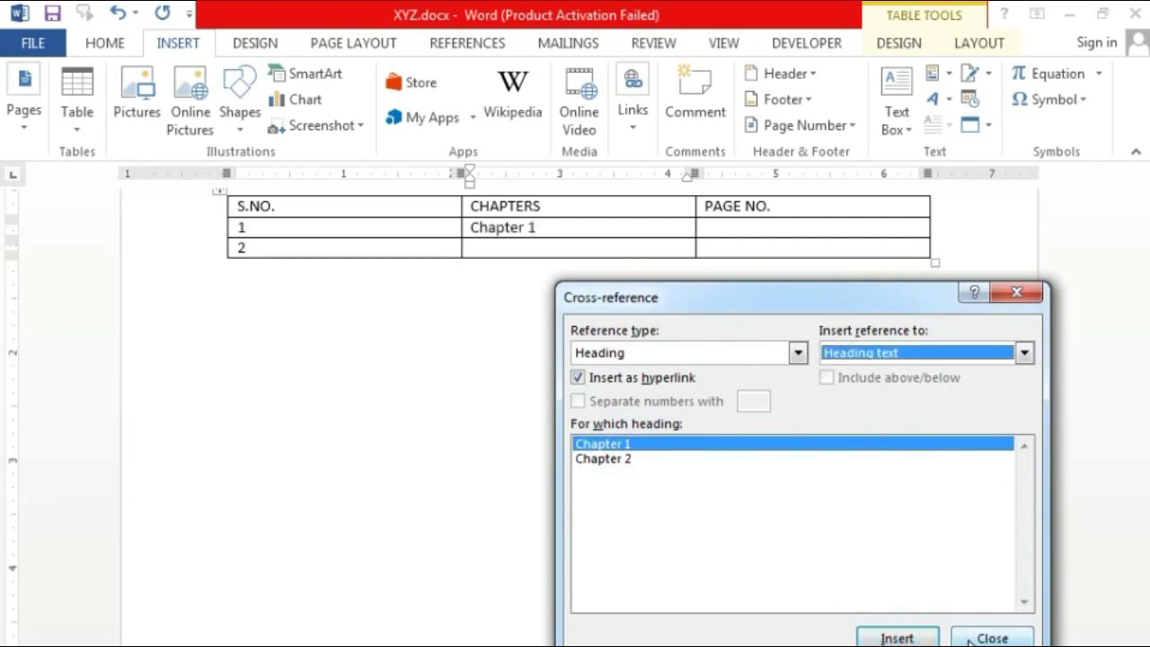
click(988, 638)
- Insert a cross-reference to the heading text of Chapter 2 in row 2 of the CHAPTERS column
scroll(557, 474, up, 3)
click(541, 412)
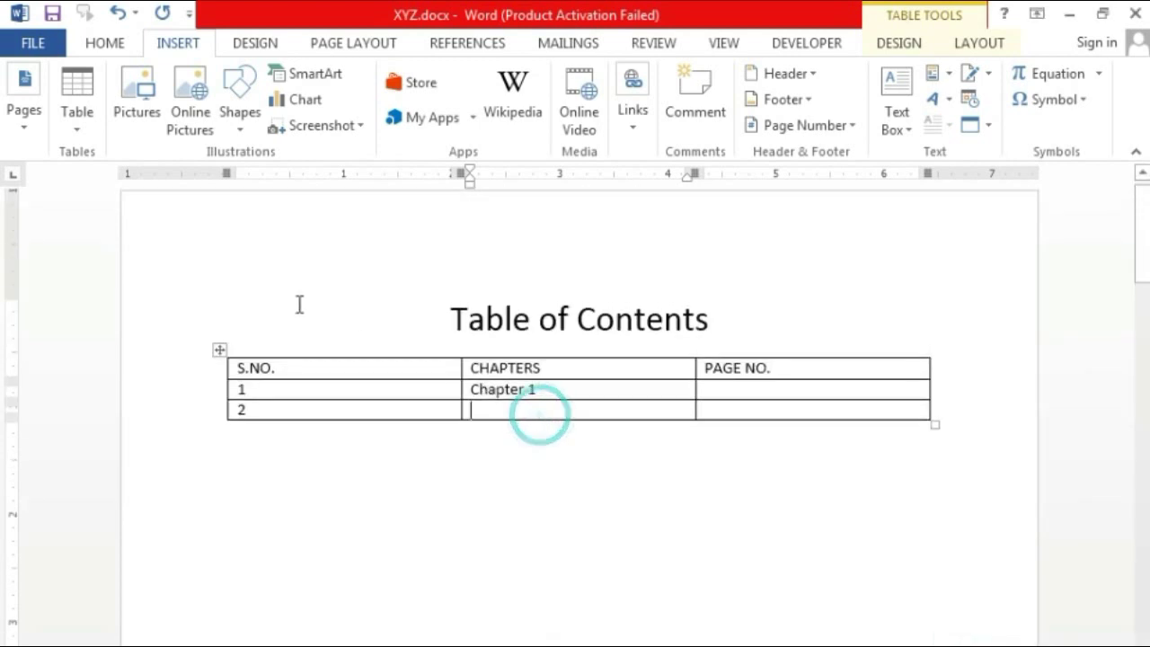
click(631, 126)
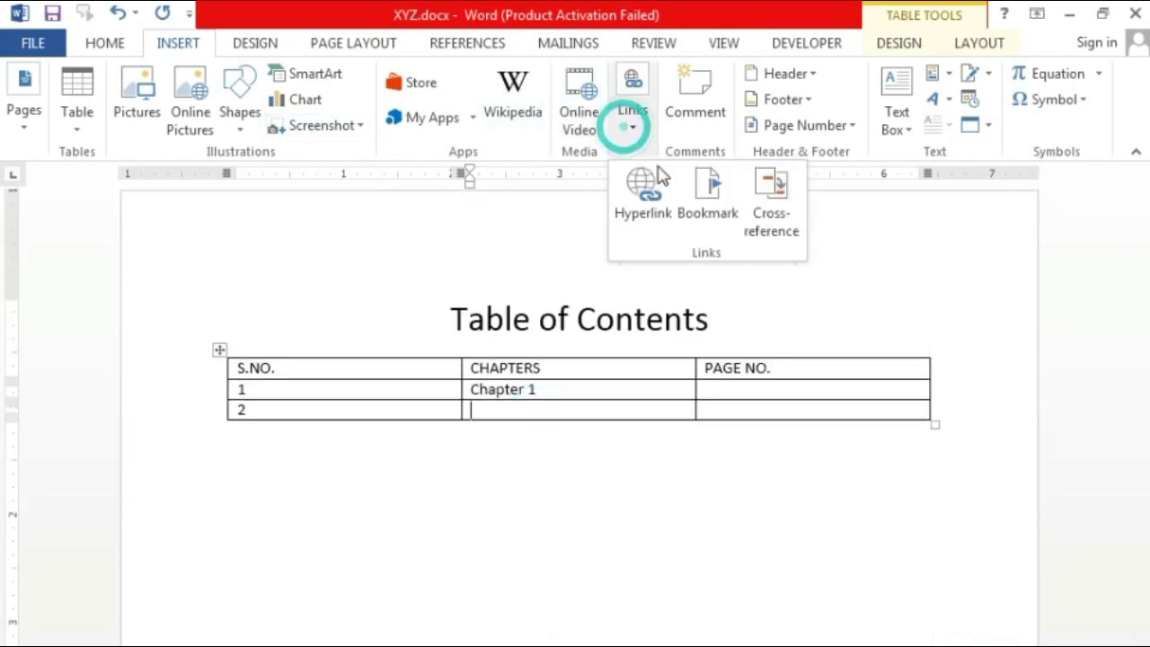
click(774, 199)
scroll(788, 192, down, 2)
click(620, 459)
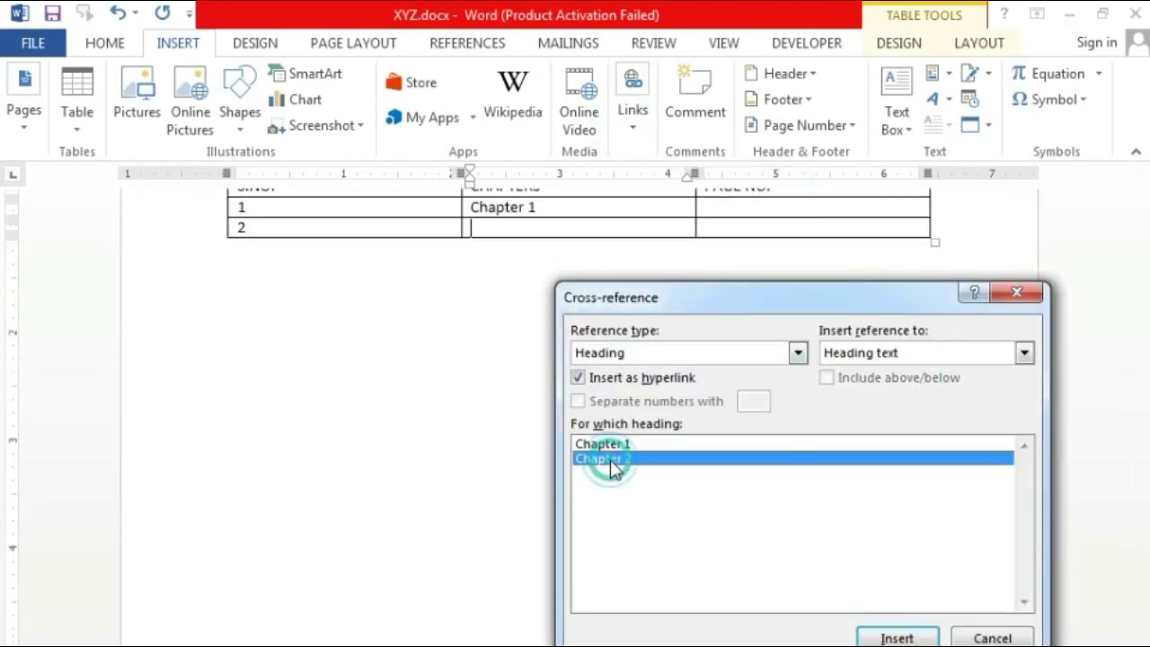
click(910, 638)
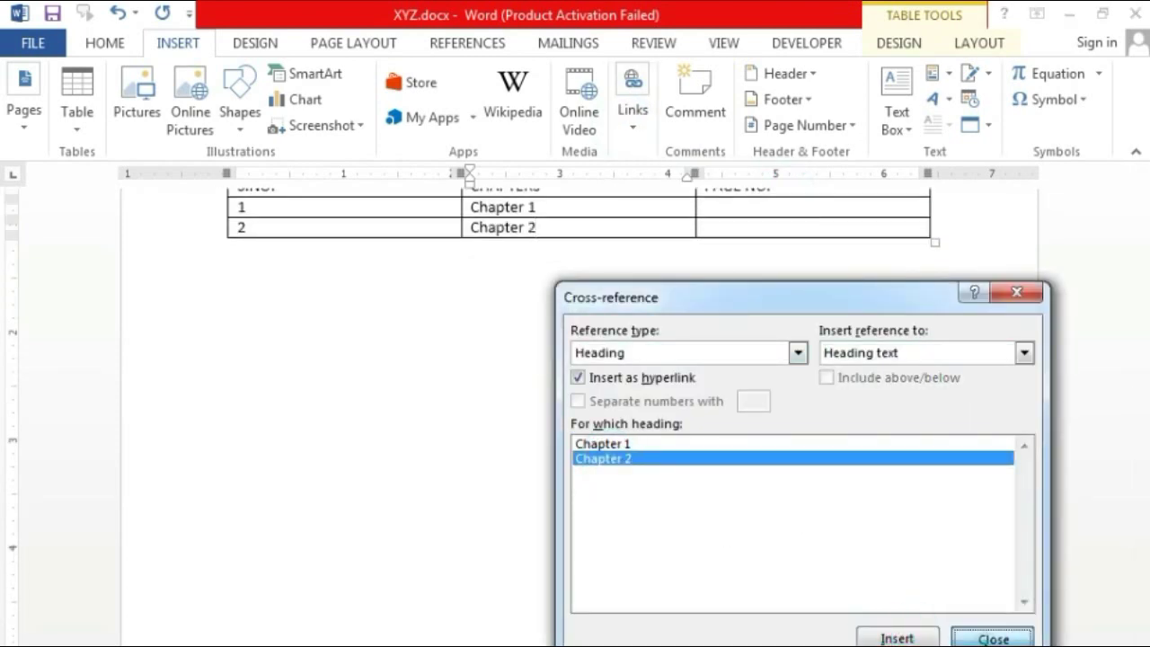
click(992, 638)
- Insert a cross-reference to the page number of the Chapter 1 heading in row 1 of the PAGE NO. column
scroll(697, 521, up, 2)
click(775, 415)
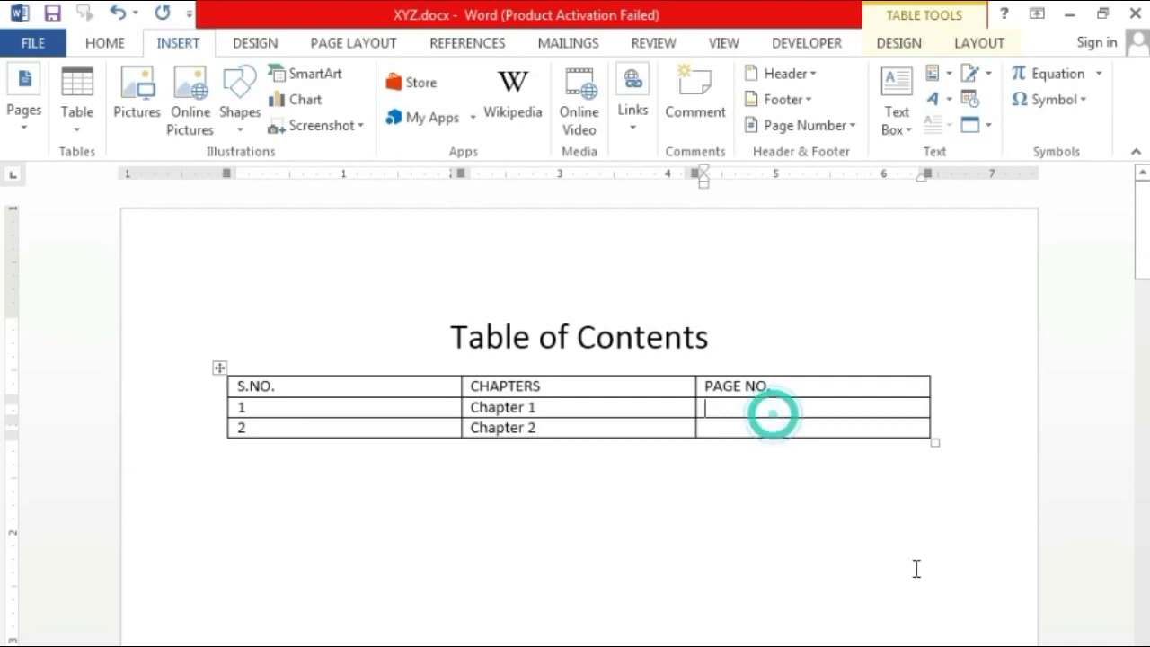
click(639, 128)
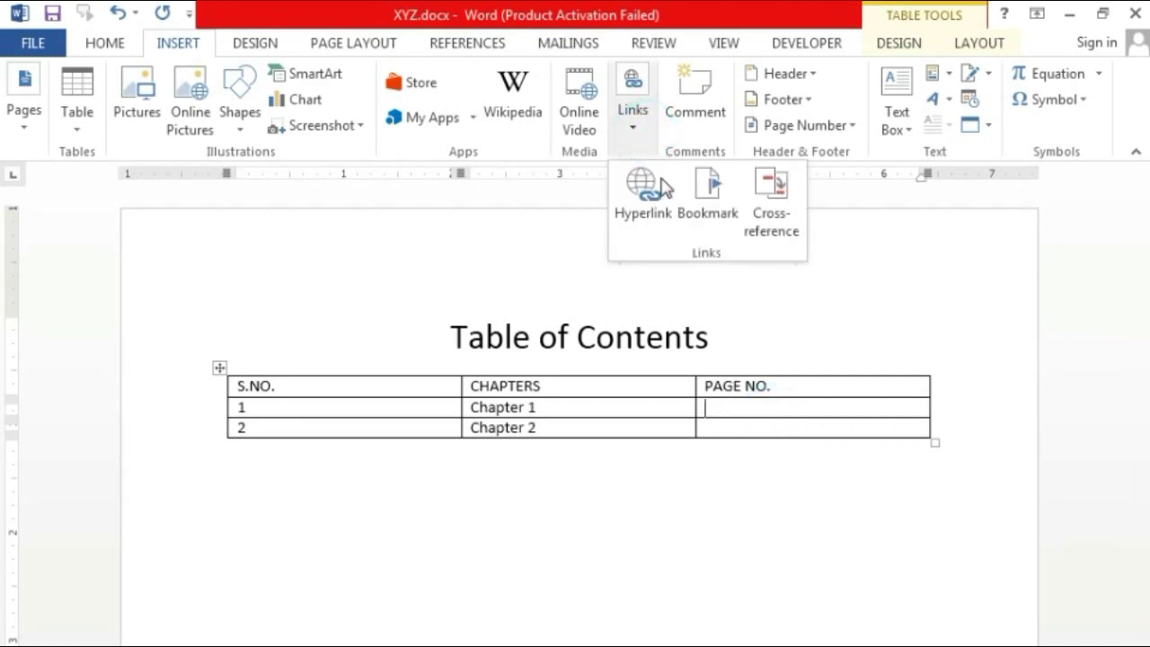
click(766, 211)
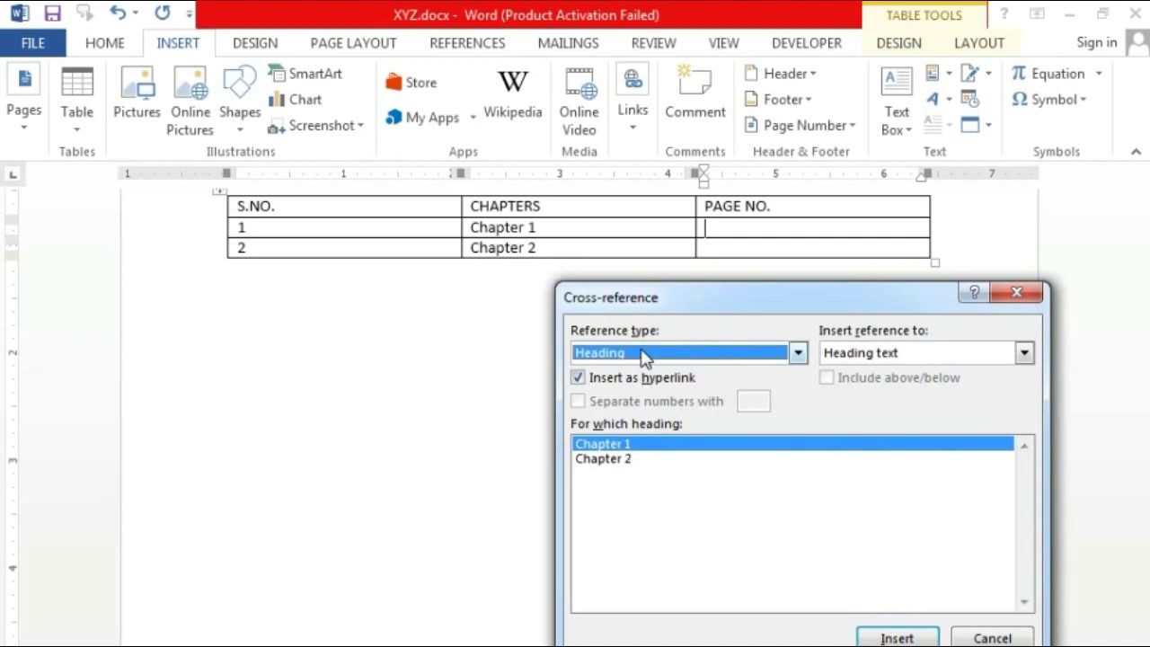
click(943, 353)
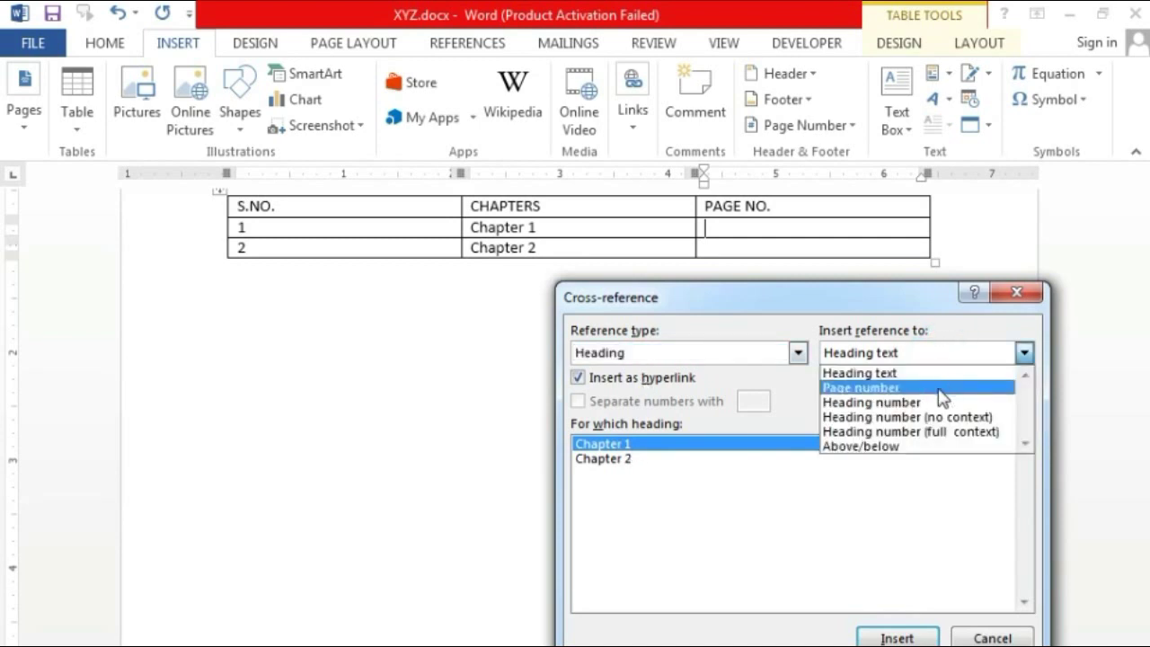
click(865, 388)
click(647, 446)
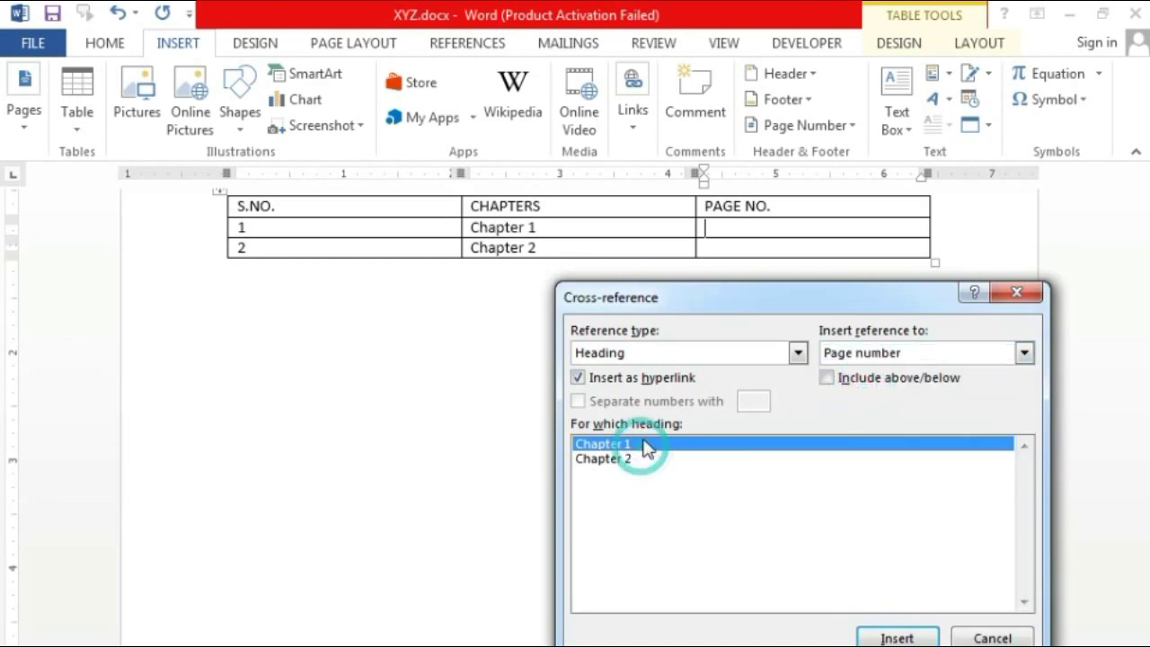
click(897, 636)
click(992, 637)
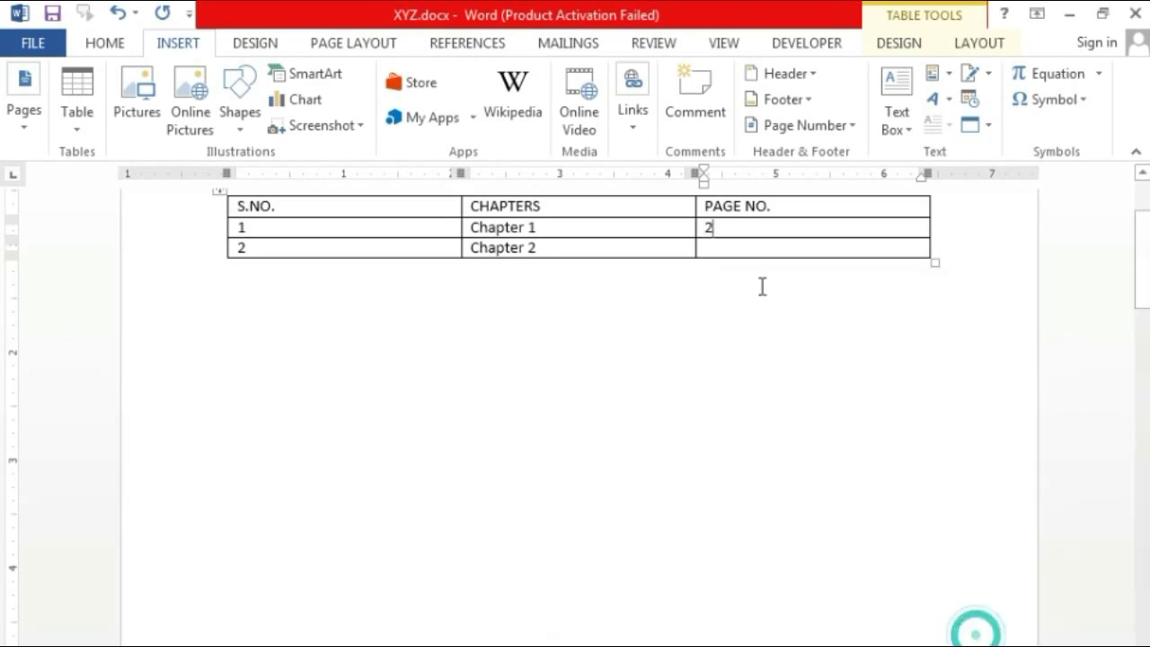
- Insert a cross-reference to the page number of the Chapter 2 heading in row 2 of the PAGE NO. column
click(761, 248)
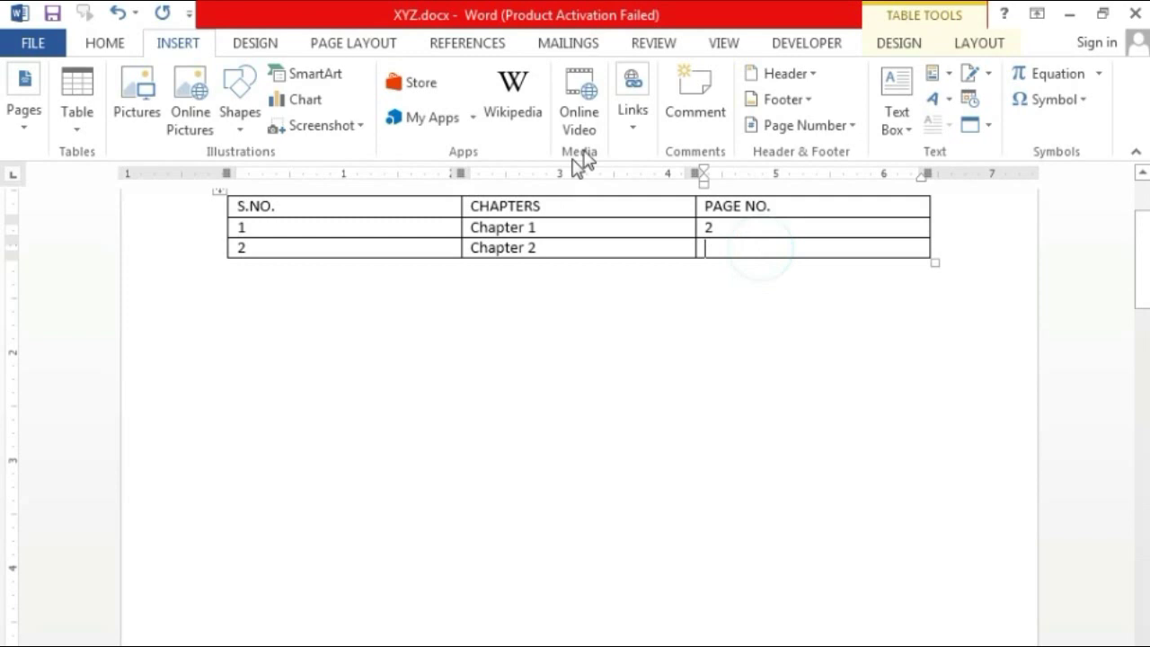
click(633, 110)
click(760, 220)
click(635, 458)
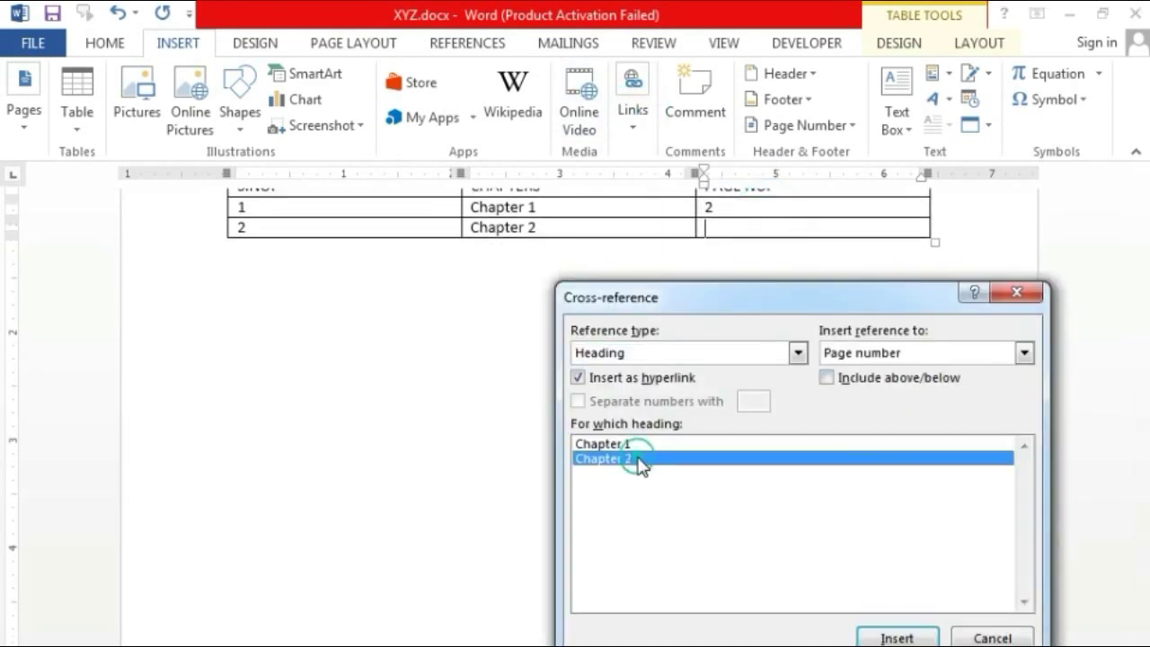
click(911, 639)
click(992, 638)
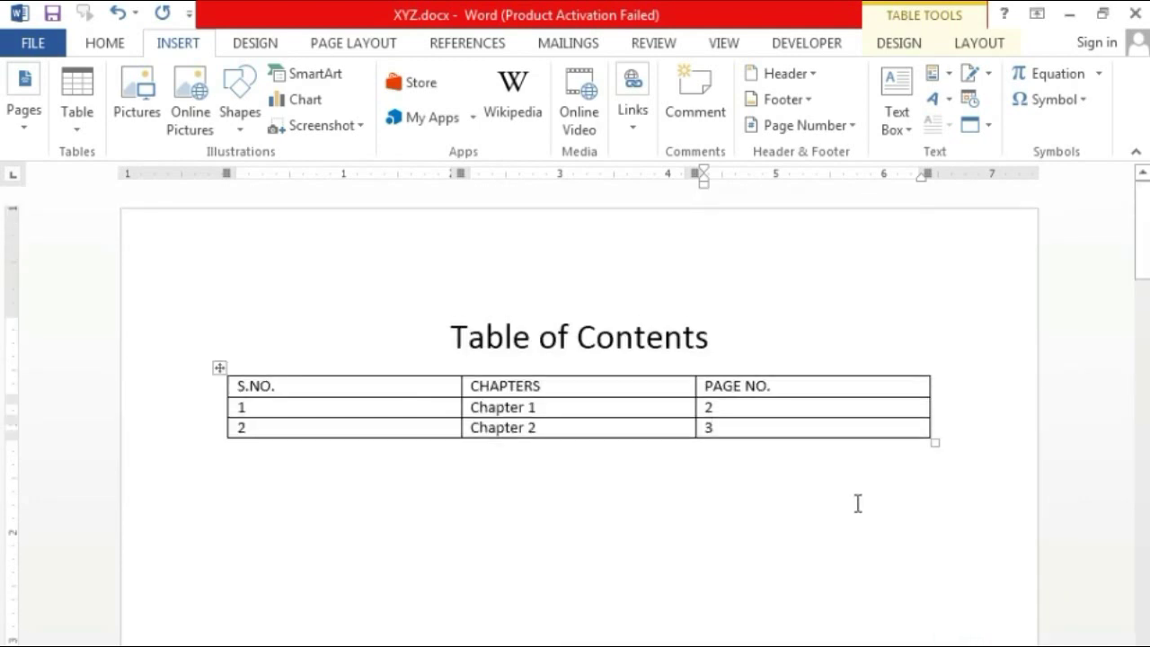
- Replace the "CHAPTERS" column header with "TOPICS"
drag(574, 394, 477, 395)
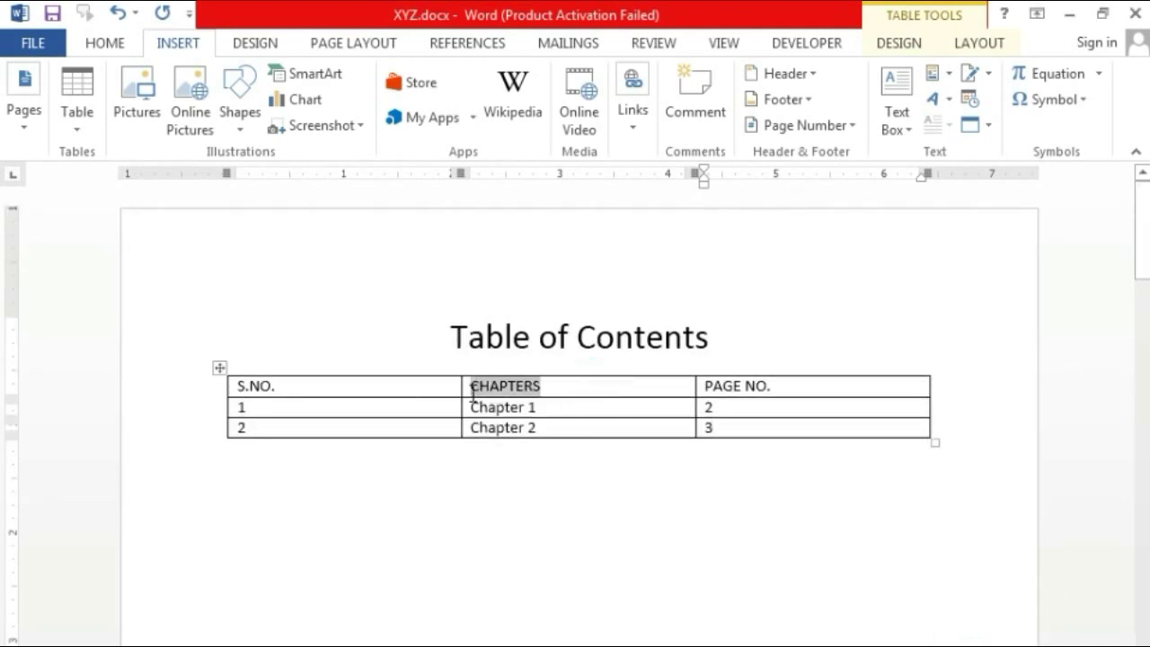
key(Delete)
text(TOPICS)
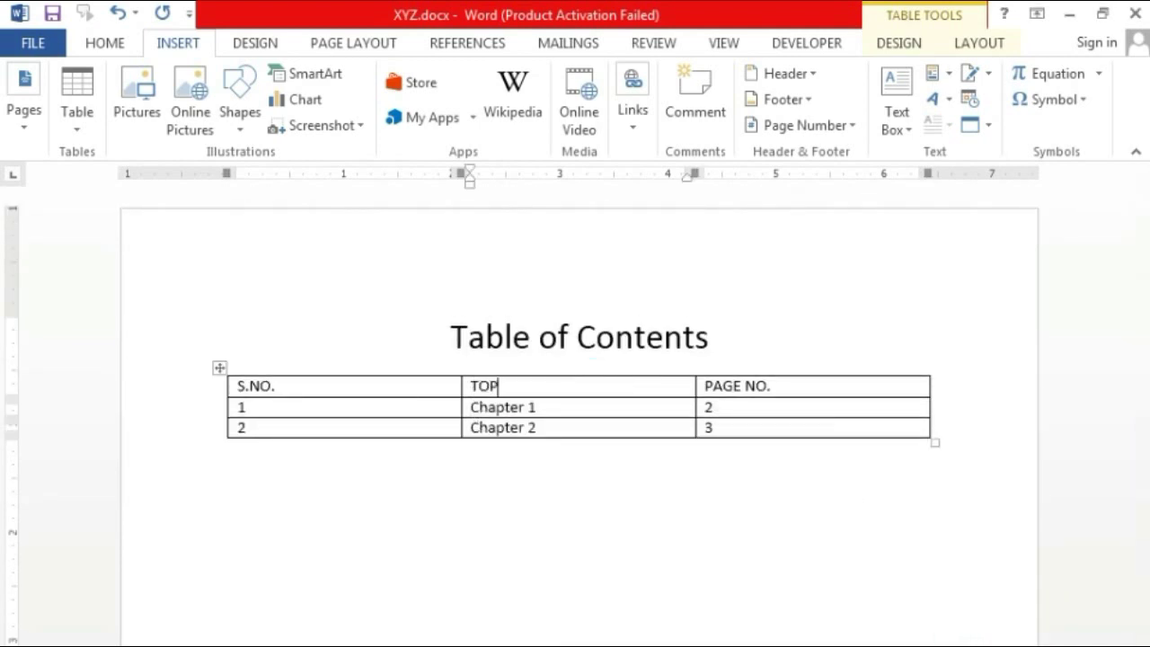
click(596, 407)
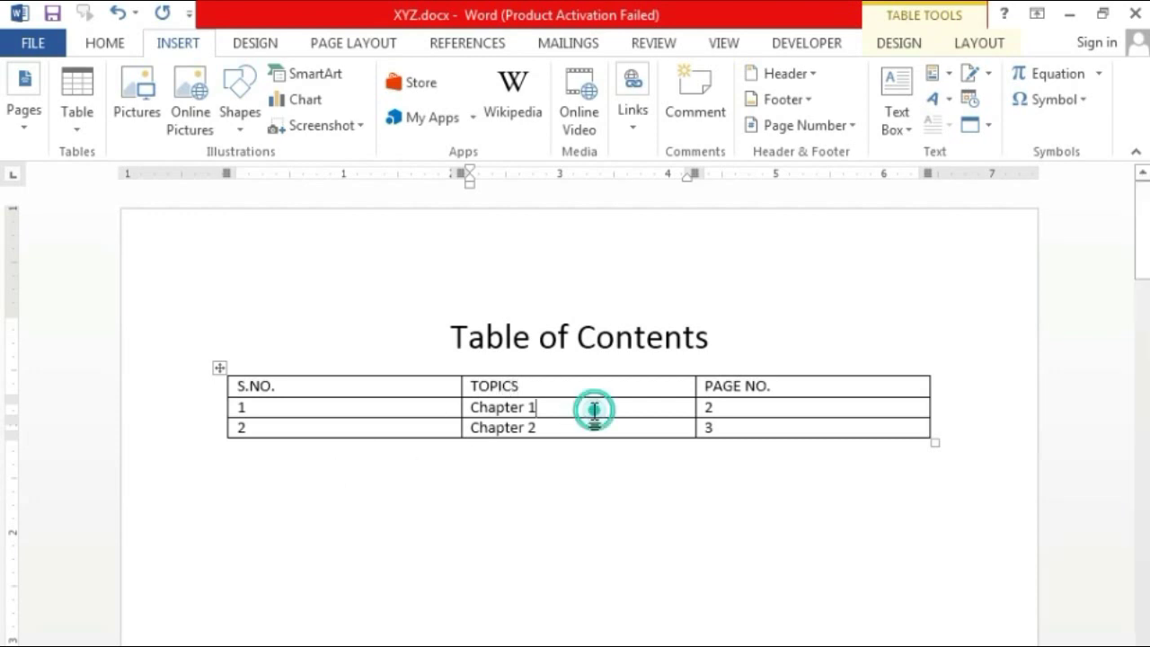
click(780, 410)
click(568, 427)
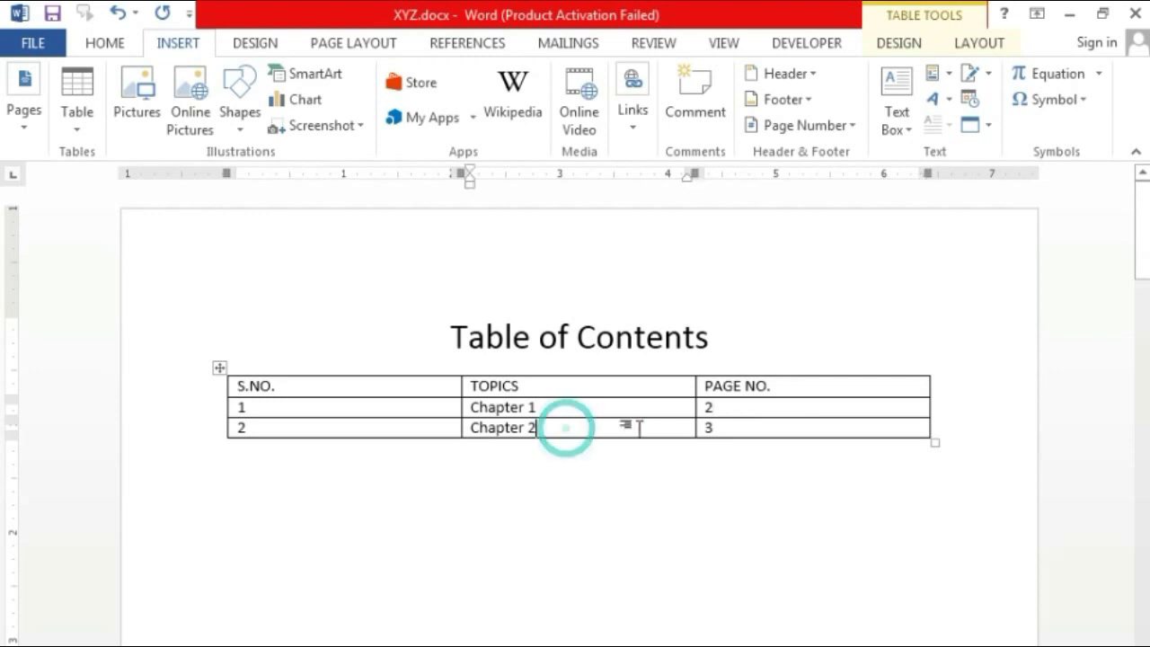
click(726, 428)
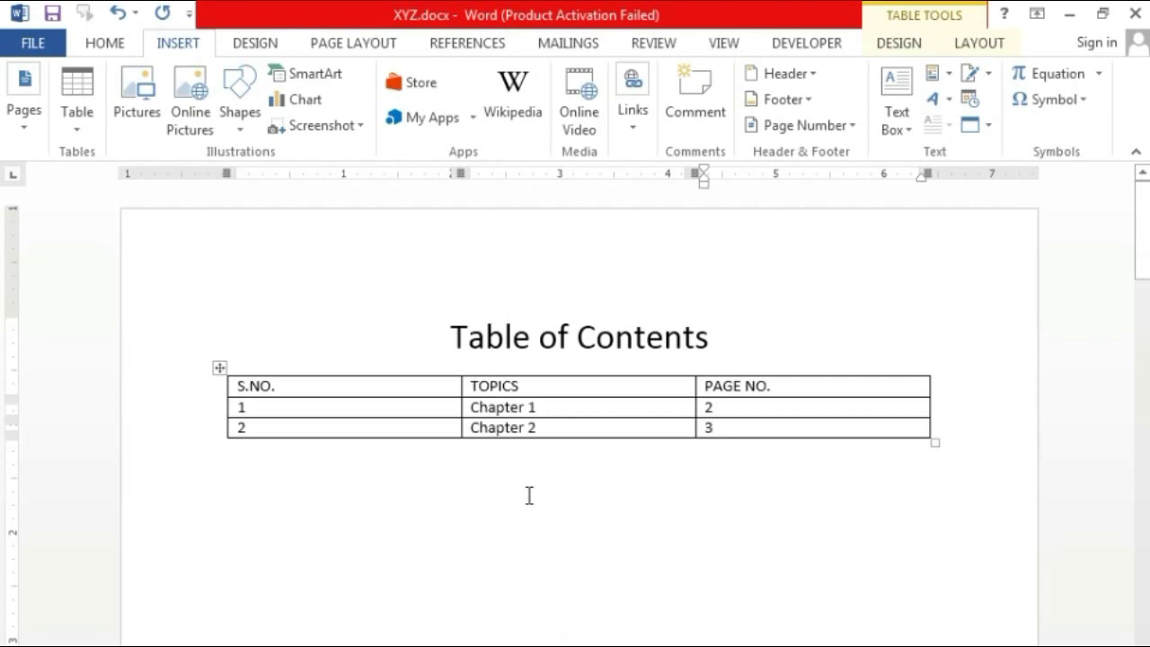
- Test the cross-references in the TOPICS column by following the Chapter 2 and Chapter 1 links, returning to the table of contents each time
ctrl+click(512, 433)
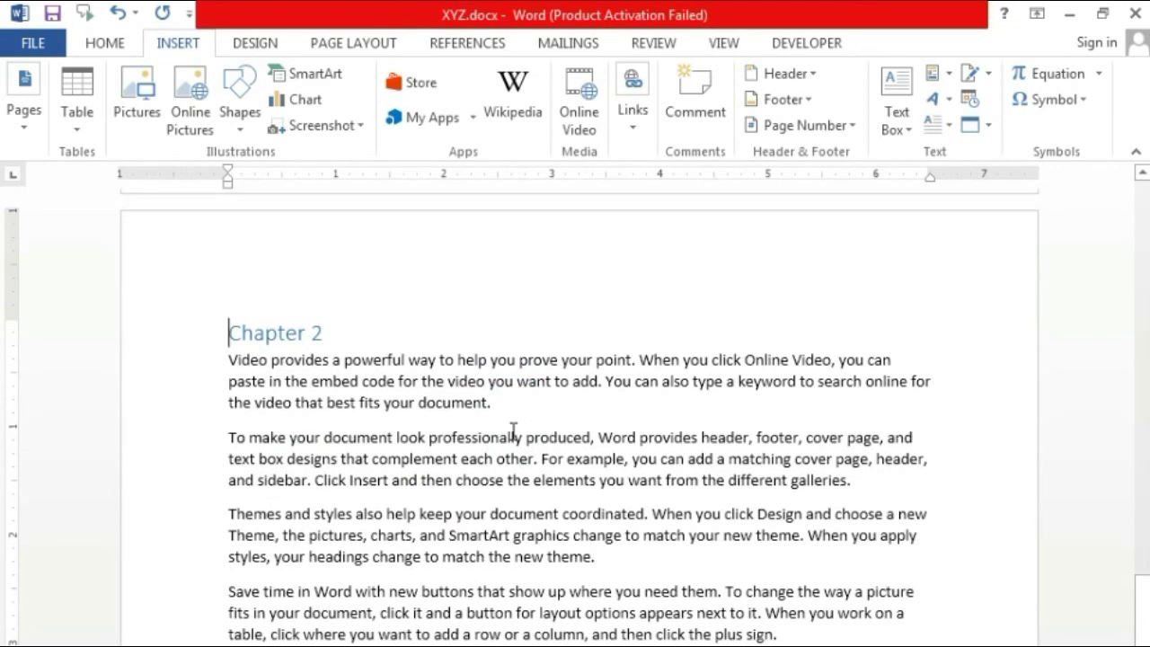
drag(1141, 611, 1132, 226)
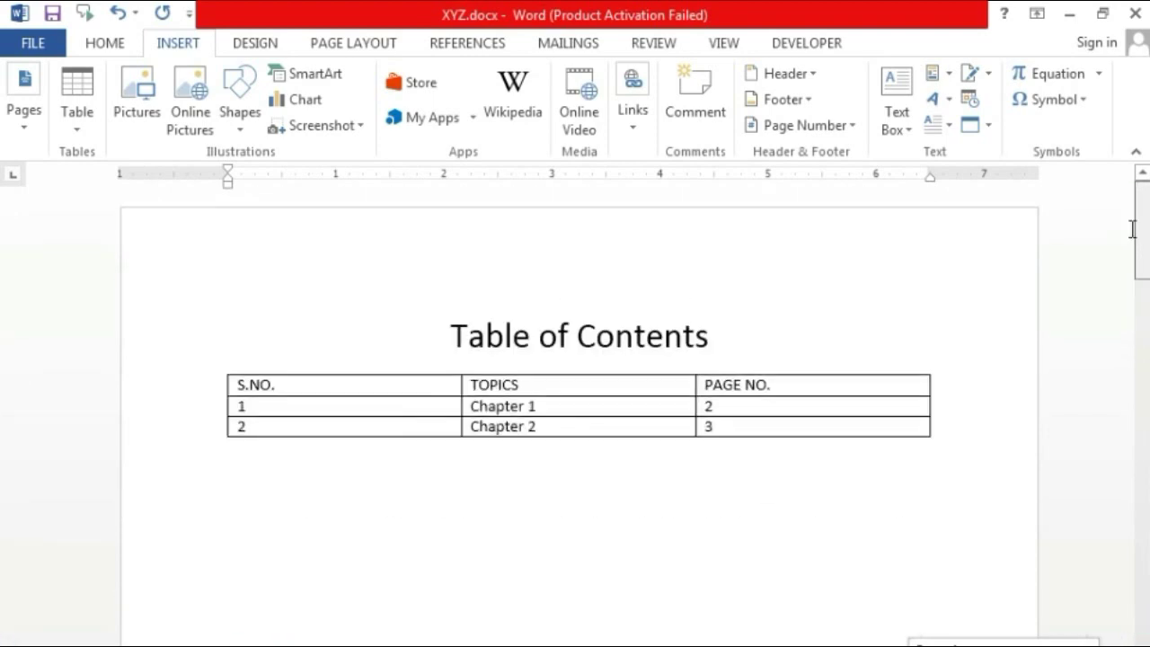
ctrl+click(516, 410)
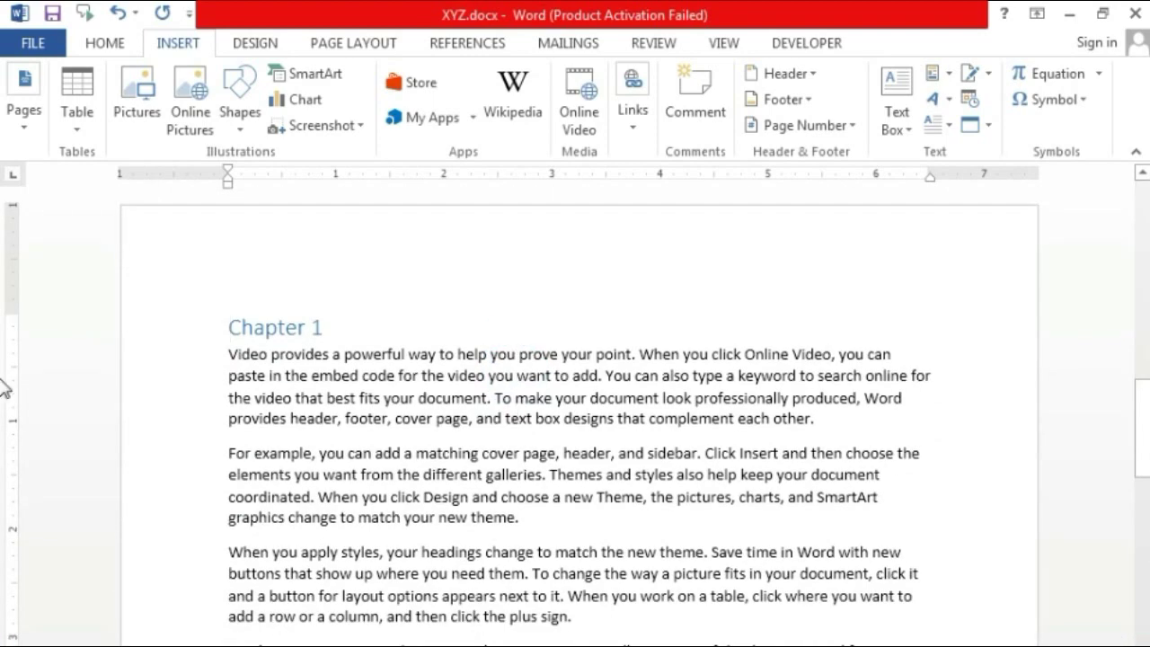
drag(1141, 426, 1137, 193)
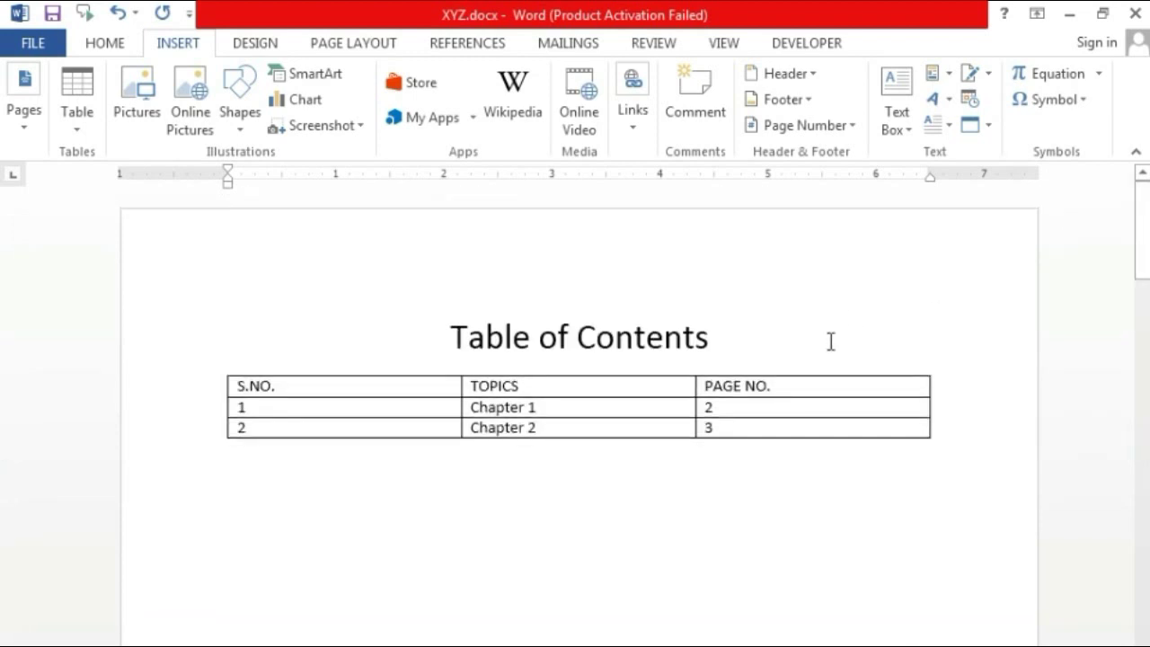
click(771, 425)
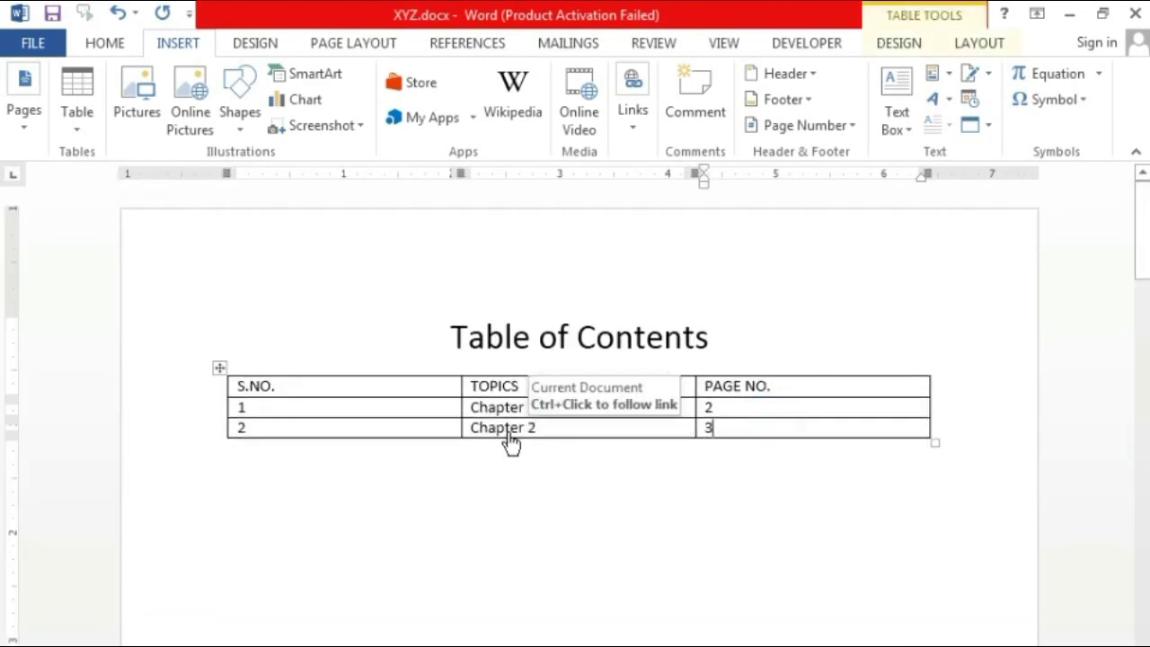
ctrl+click(509, 435)
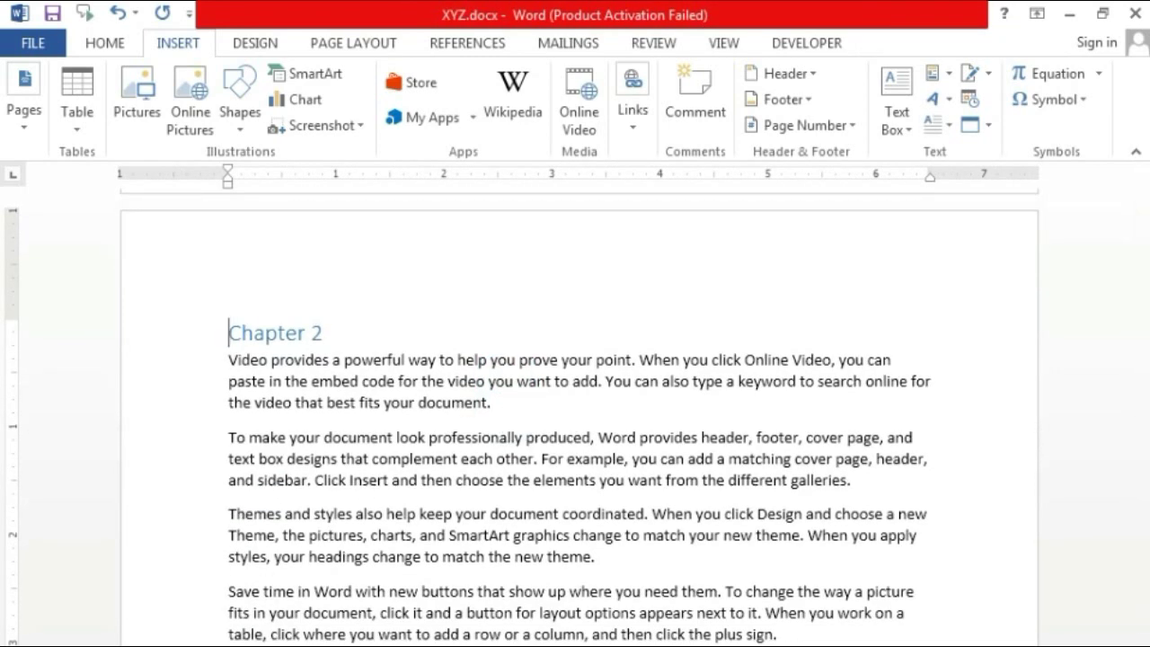
scroll(5, 493, up, 6)
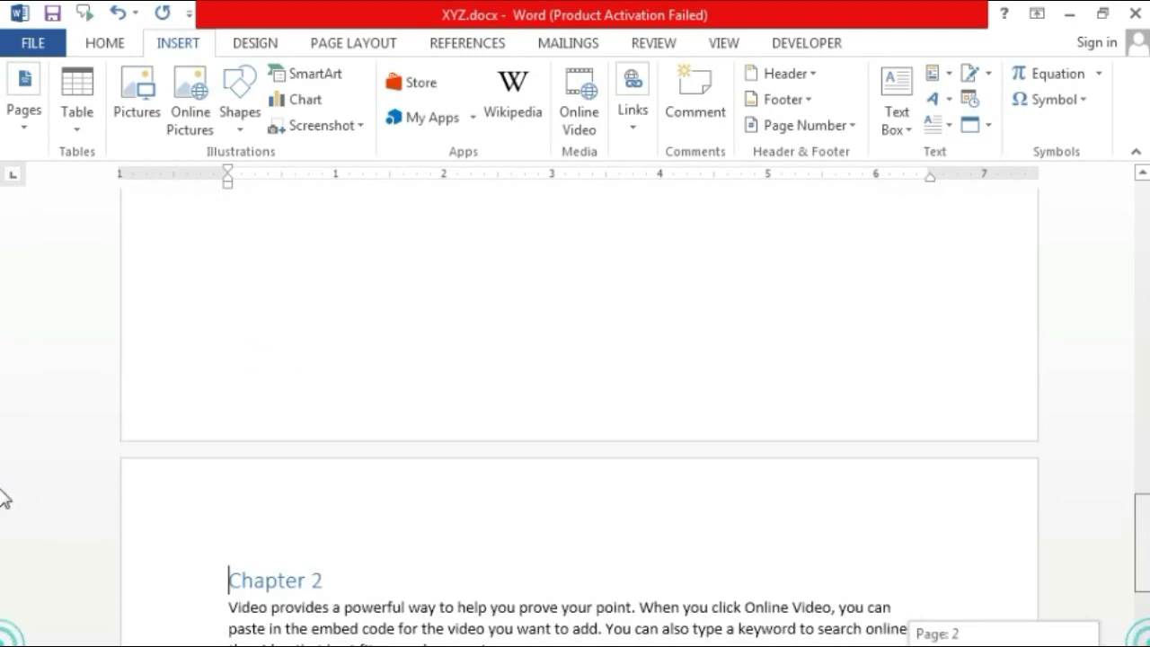
scroll(4, 287, up, 3)
- Add the comment "This is Index" to the word "Contents" in the "Table of Contents" title
click(873, 314)
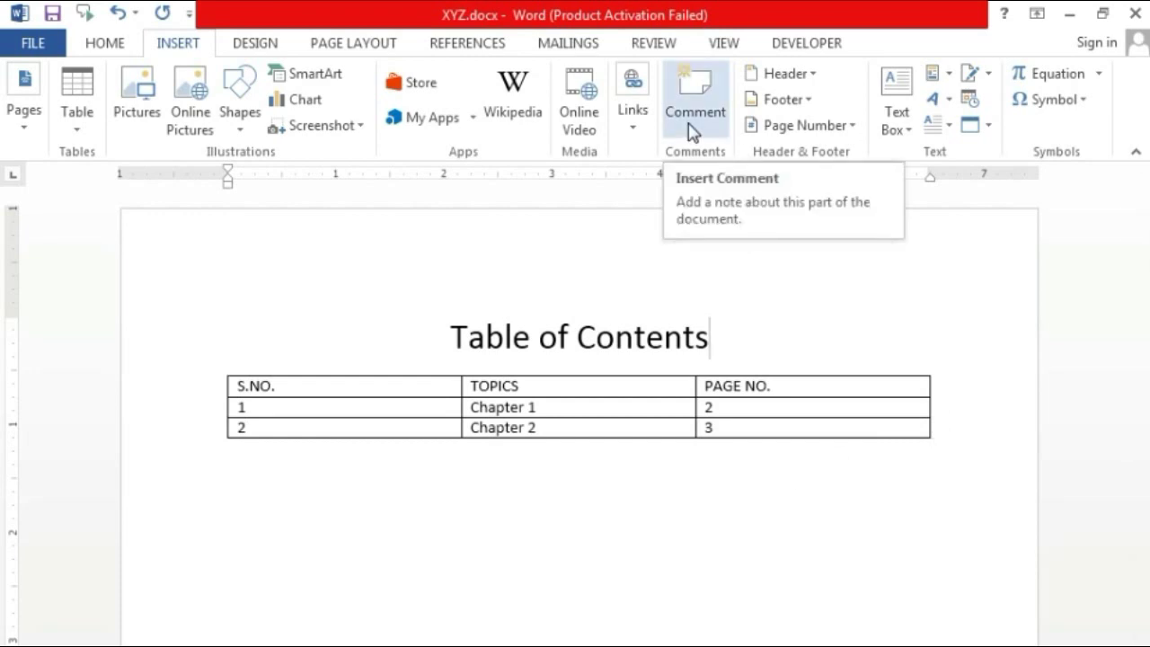
click(581, 342)
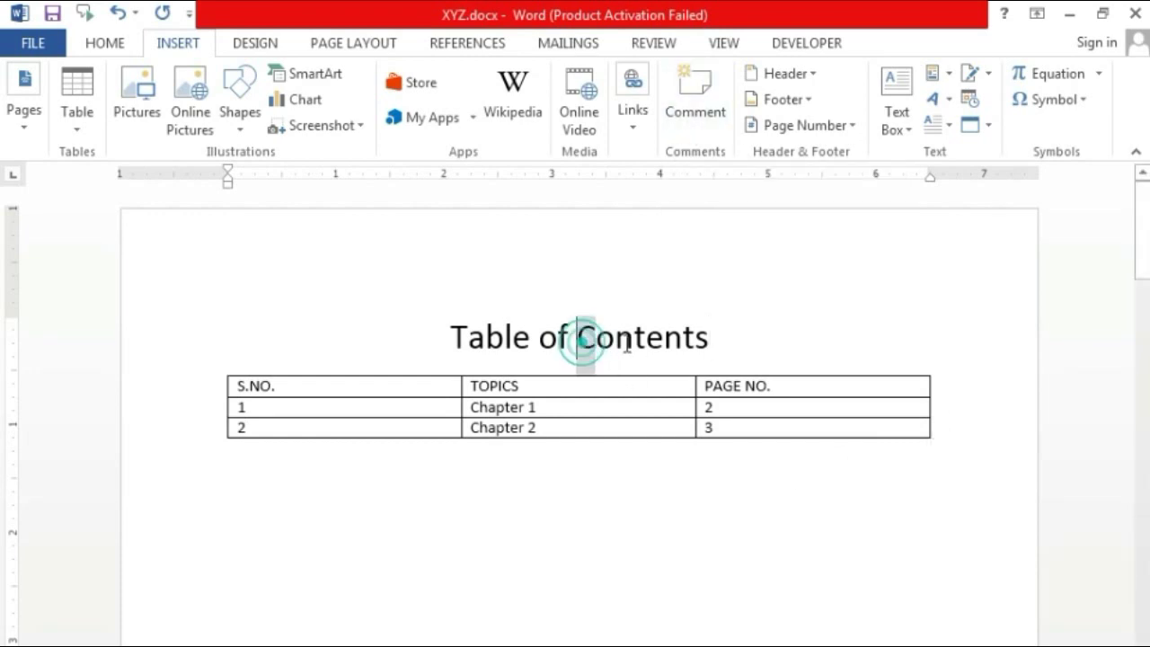
drag(626, 345, 713, 340)
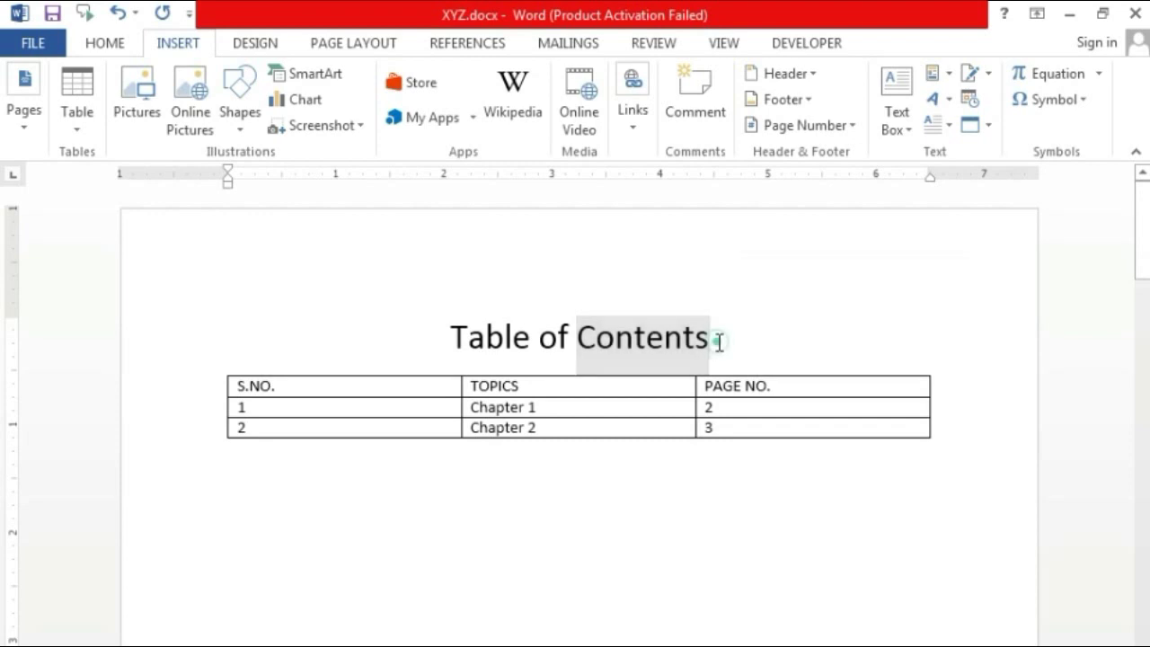
click(720, 340)
drag(578, 337, 719, 333)
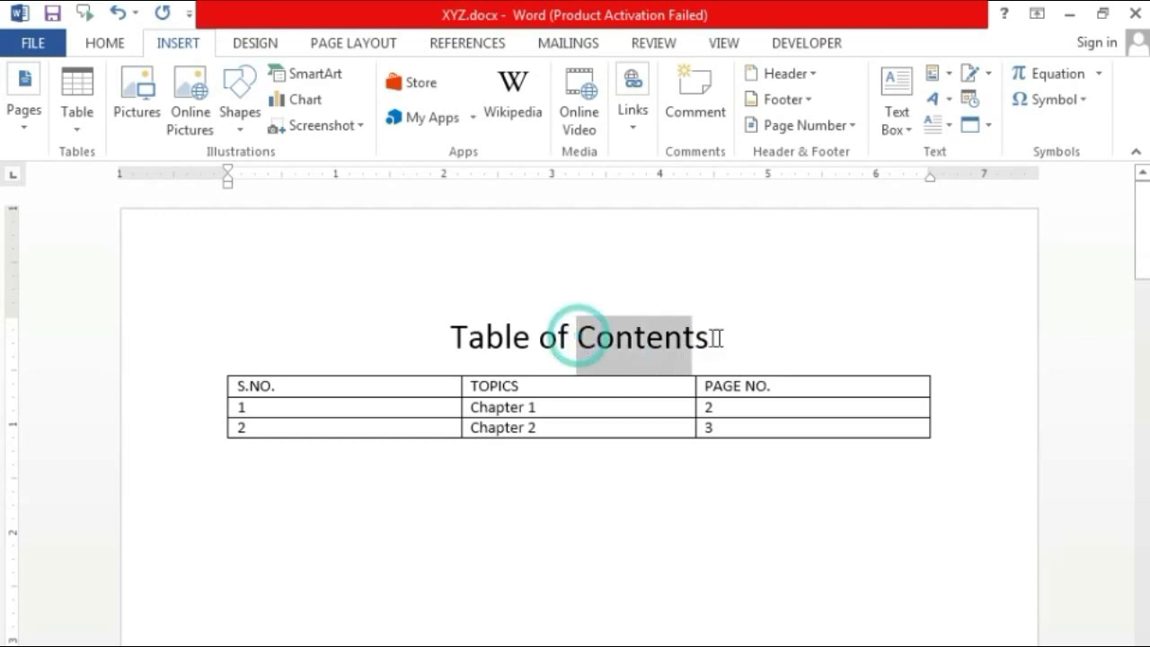
click(690, 106)
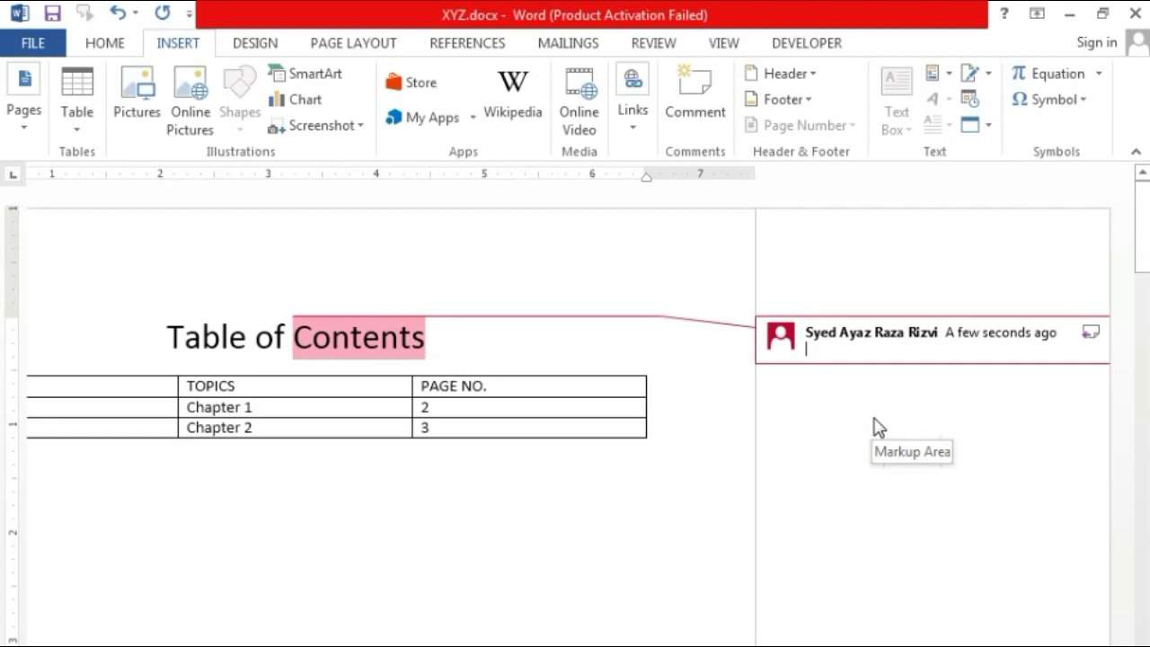
click(808, 350)
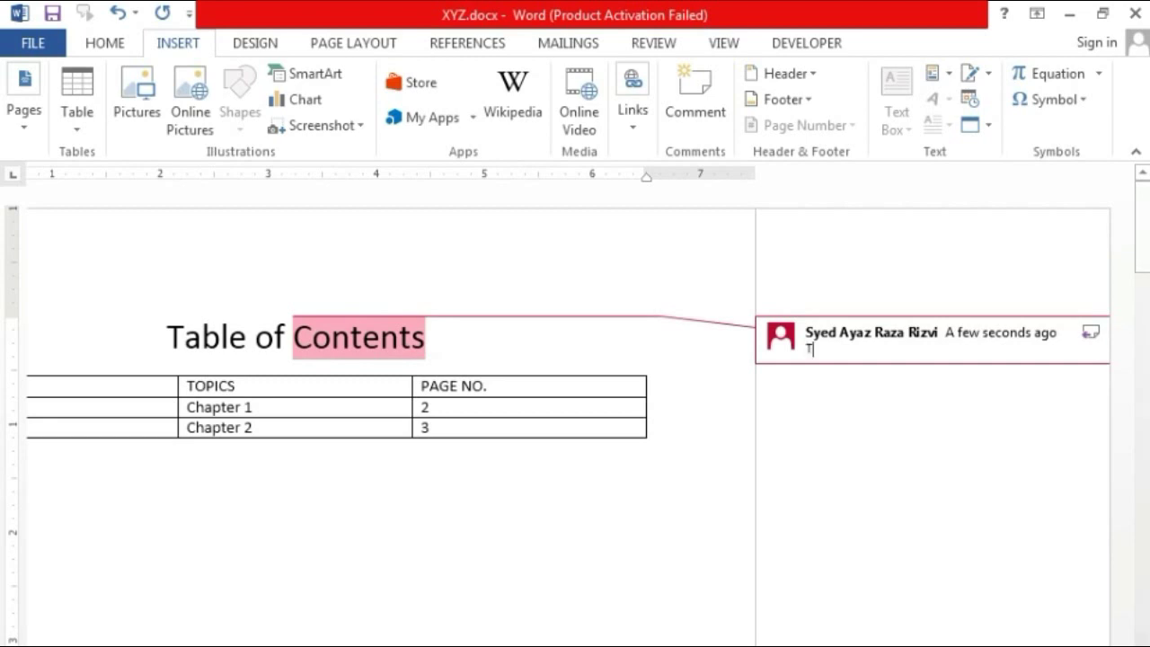
text(This is Index)
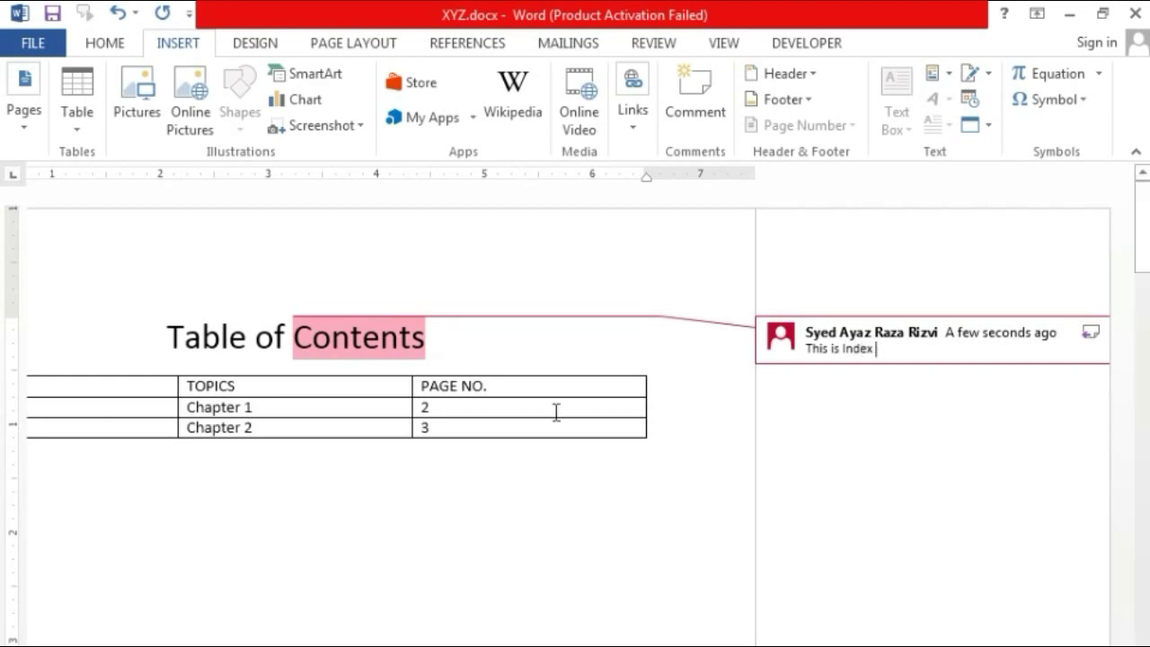
click(580, 572)
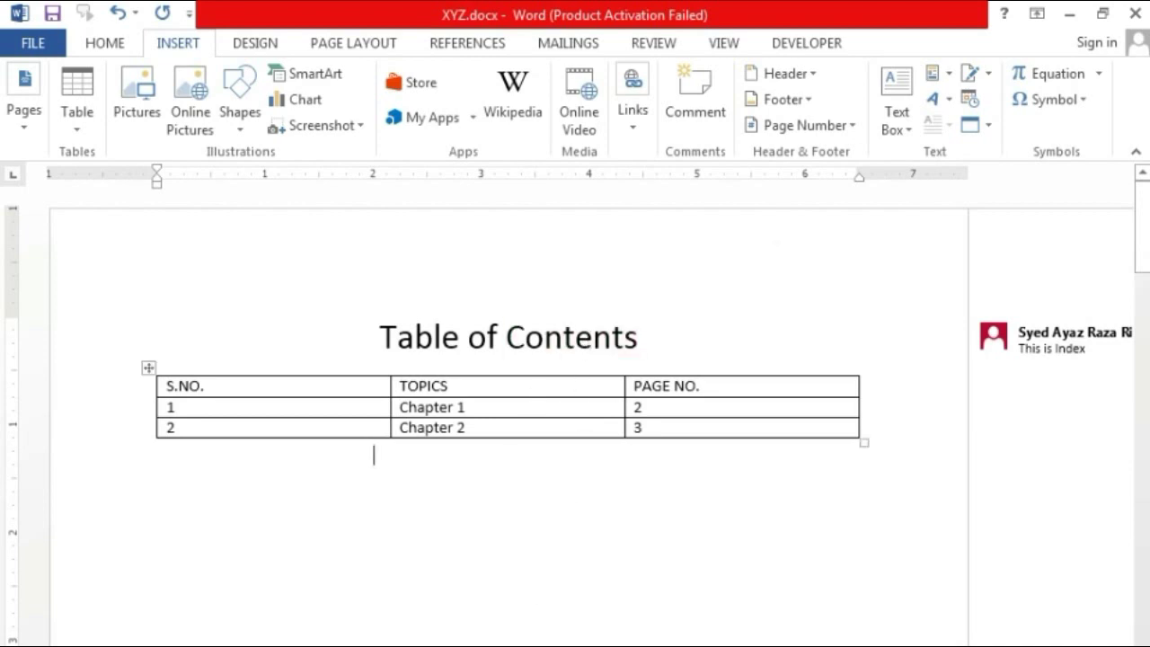
scroll(575, 404, right, 3)
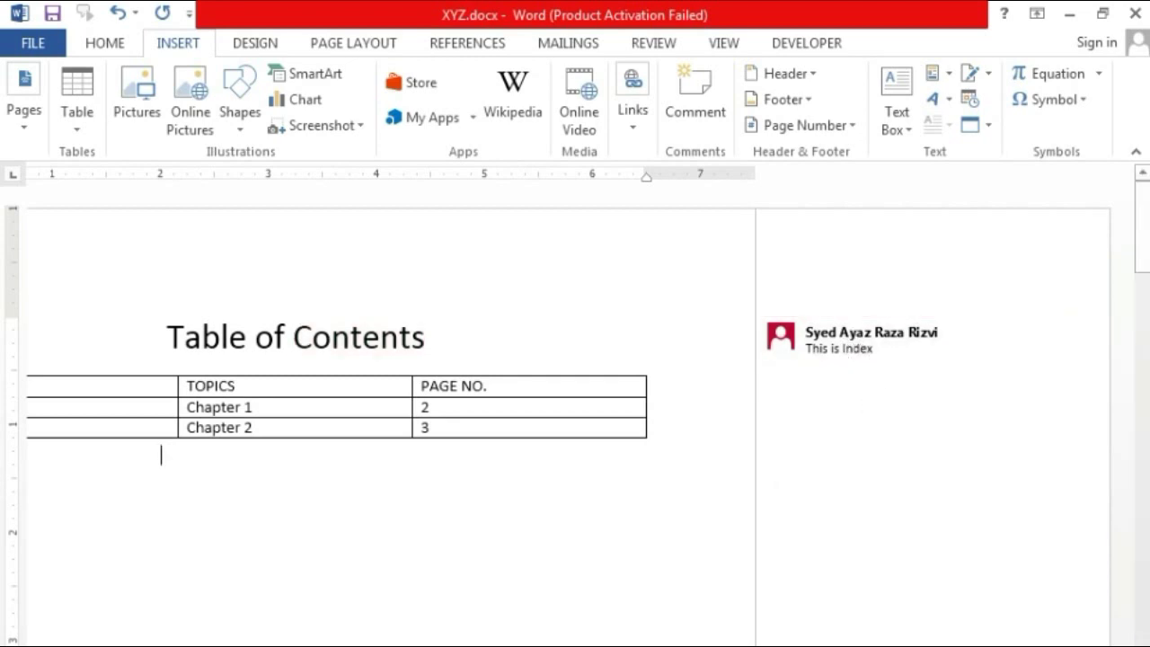
scroll(474, 623, left, 3)
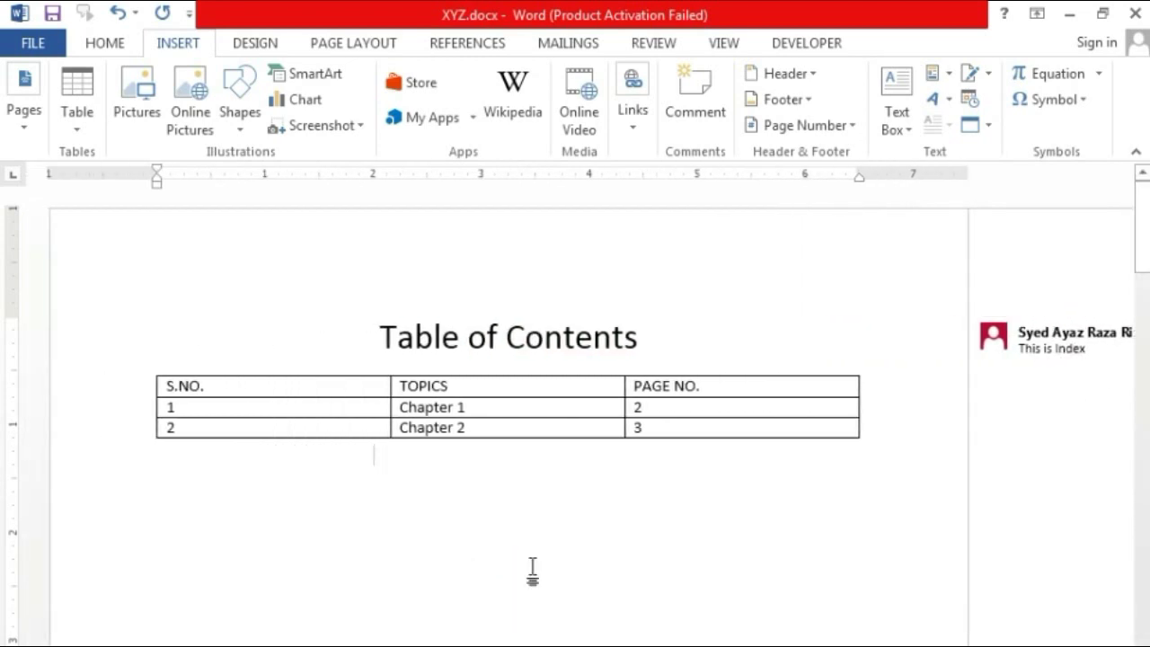
click(643, 144)
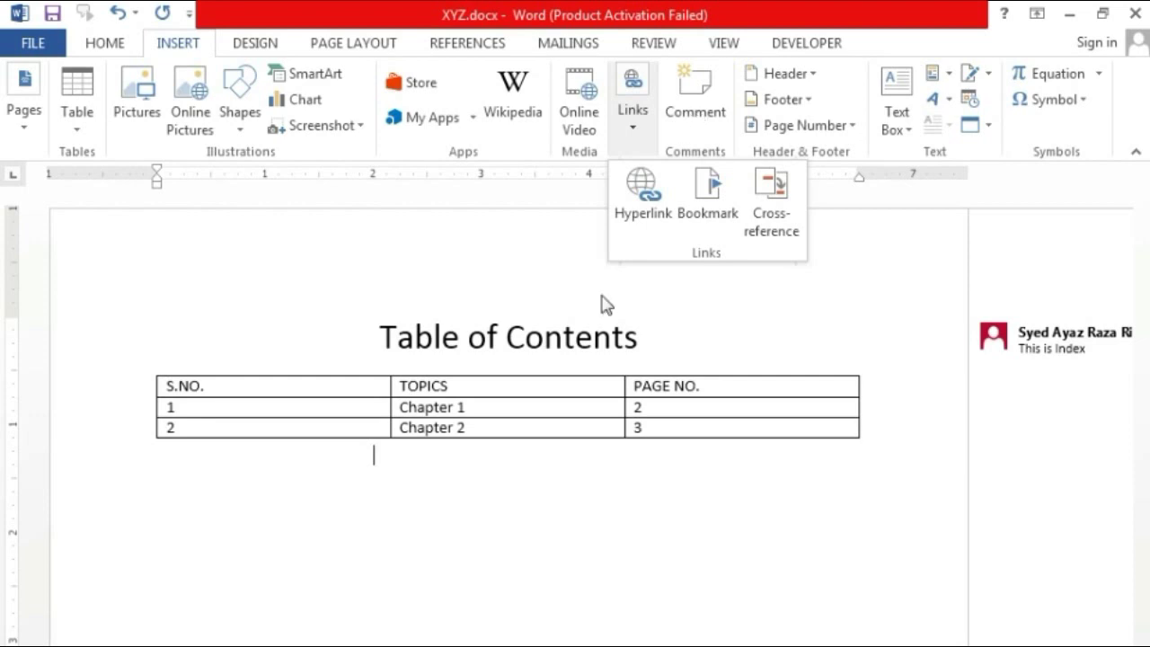
click(471, 501)
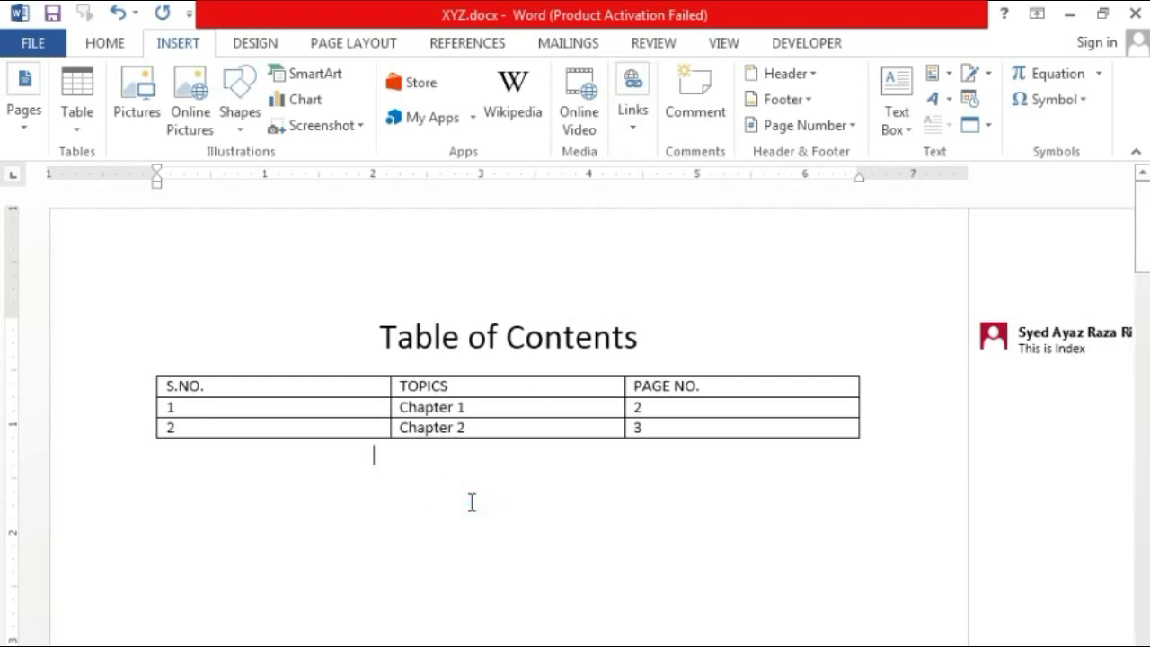